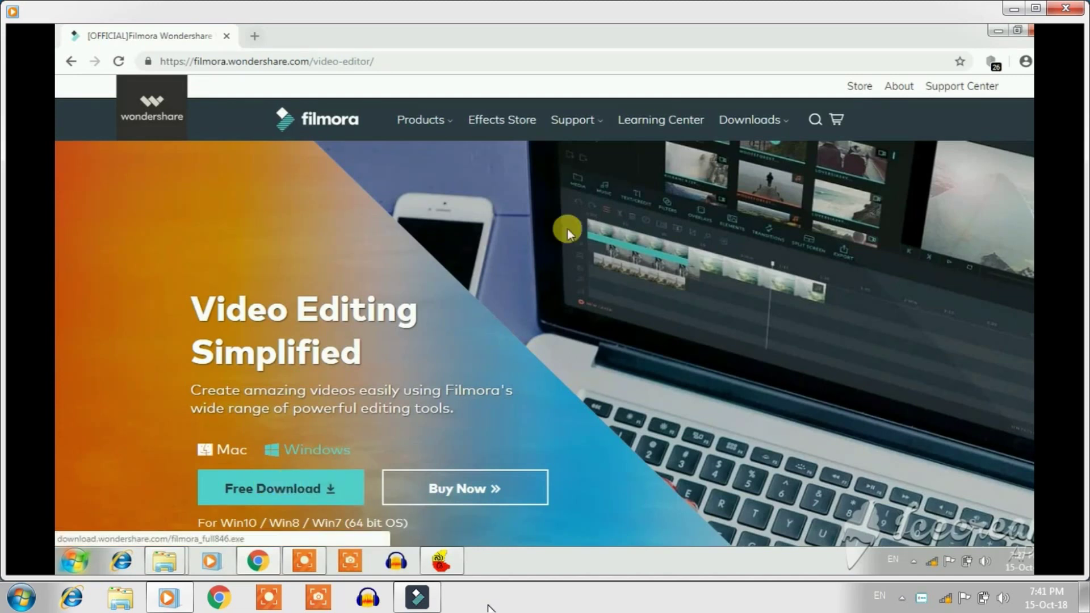
- Launch Wondershare Filmora from the desktop and start a 16:9 (Widescreen) project in Full Feature Mode
click(997, 31)
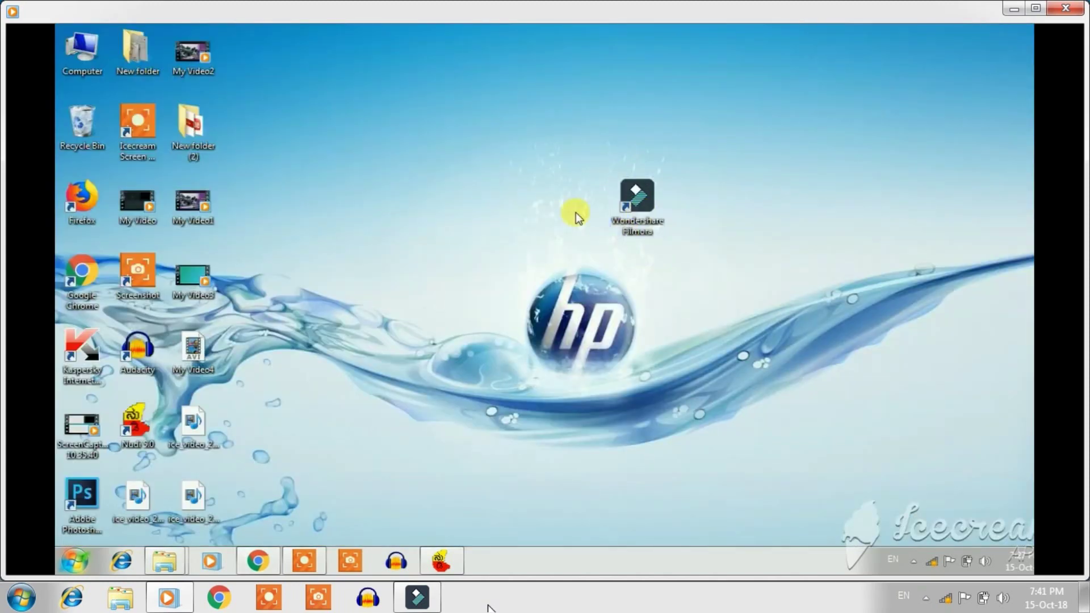
double_click(644, 205)
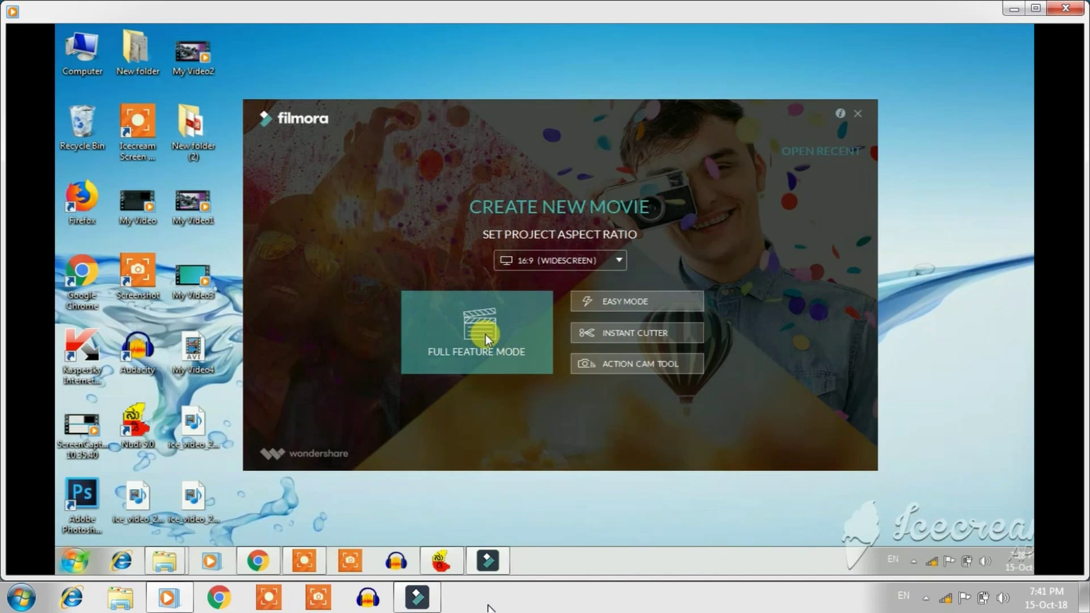
click(621, 259)
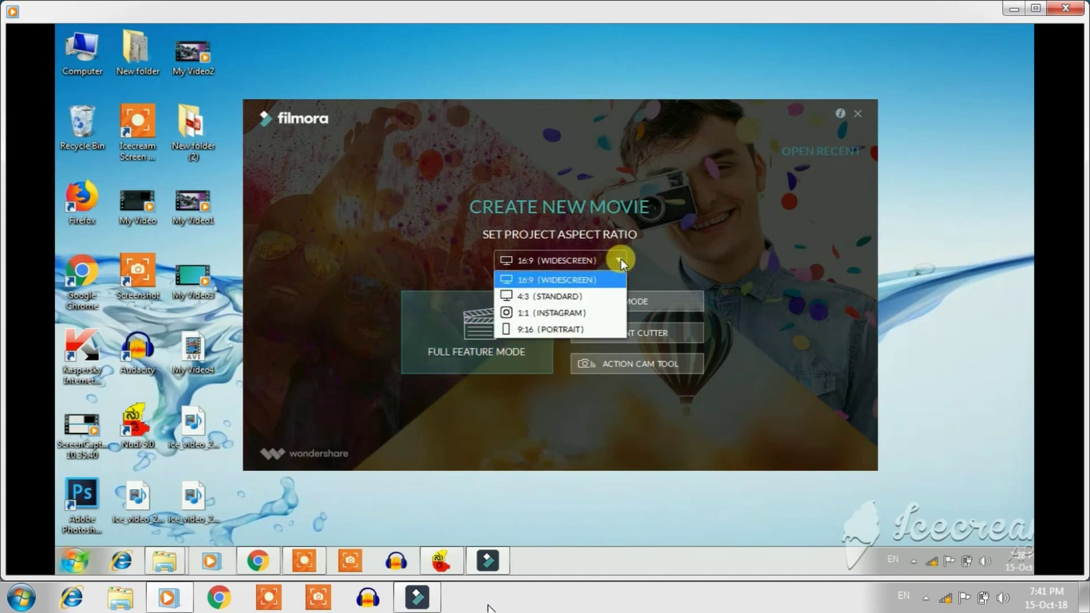
click(564, 280)
click(498, 312)
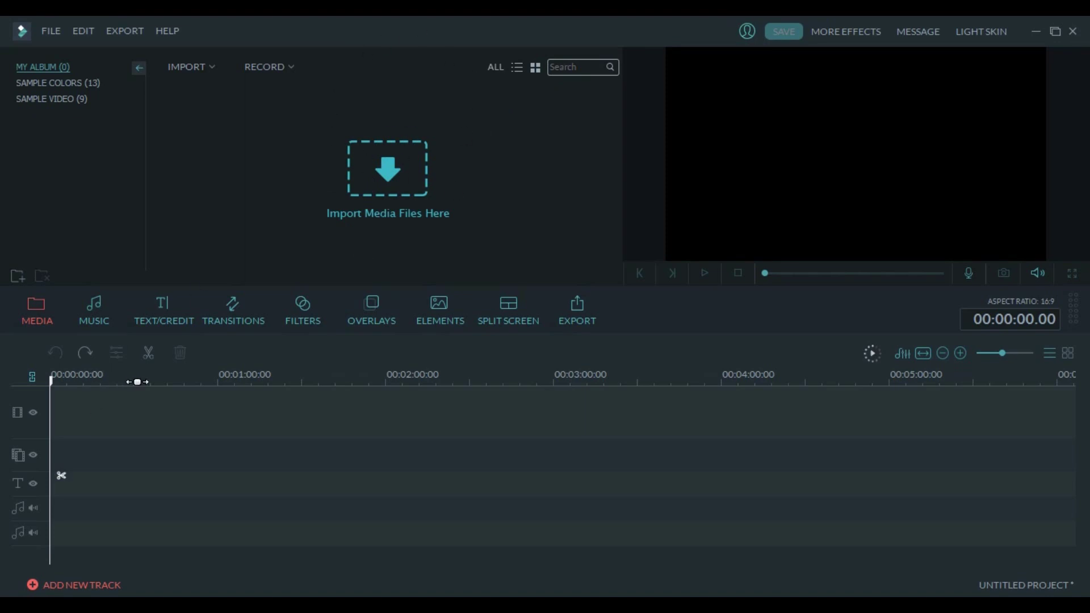
- Switch the interface to the light skin and back to the dark skin
click(968, 35)
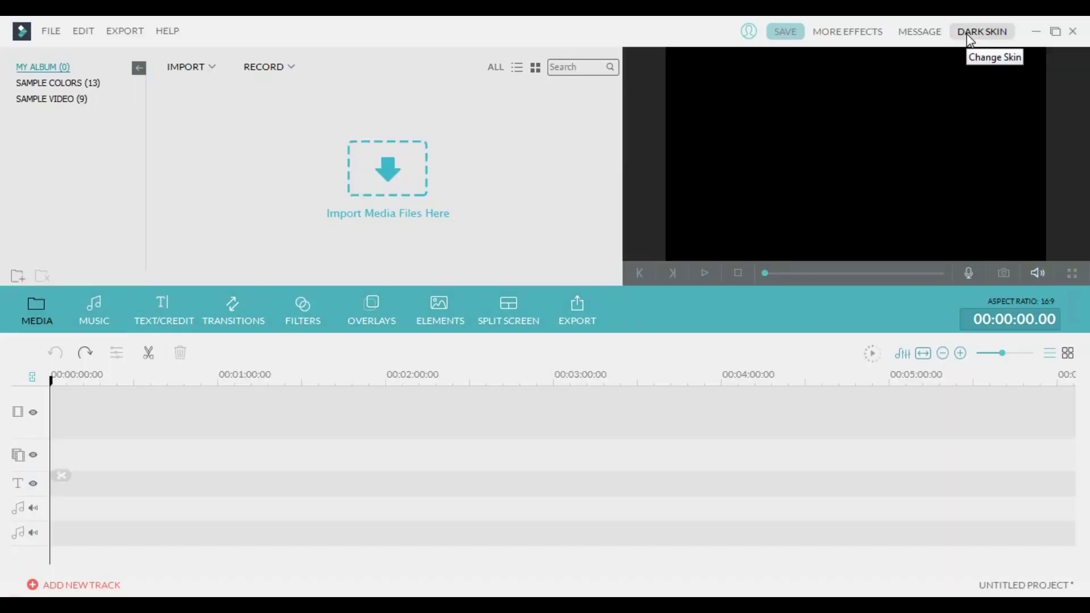
click(971, 40)
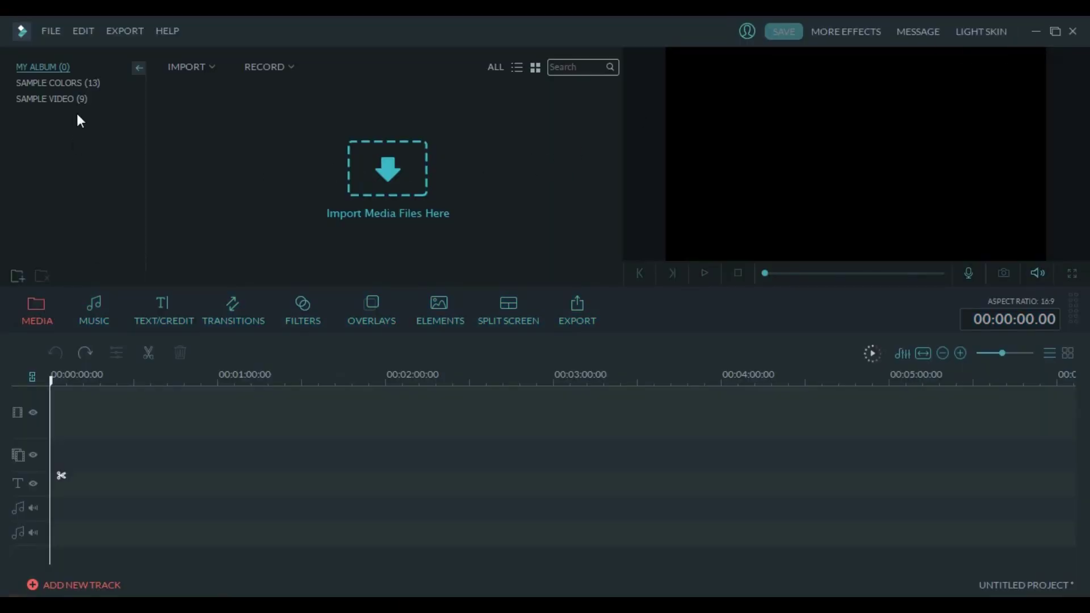
- Browse the sample videos, the music library, and the opener, lower third and subtitle text presets
click(68, 99)
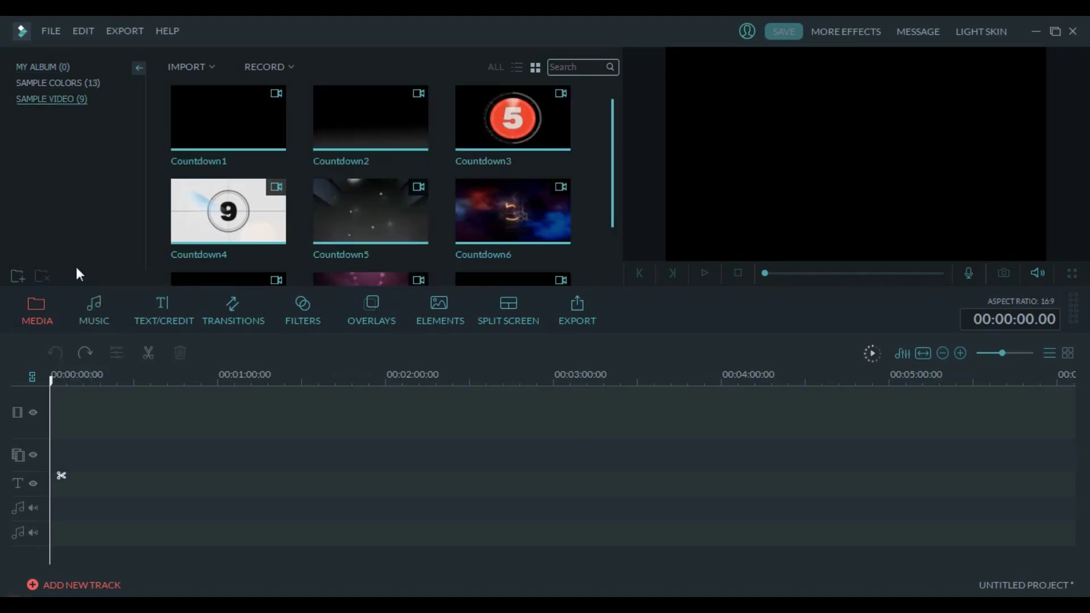
click(103, 322)
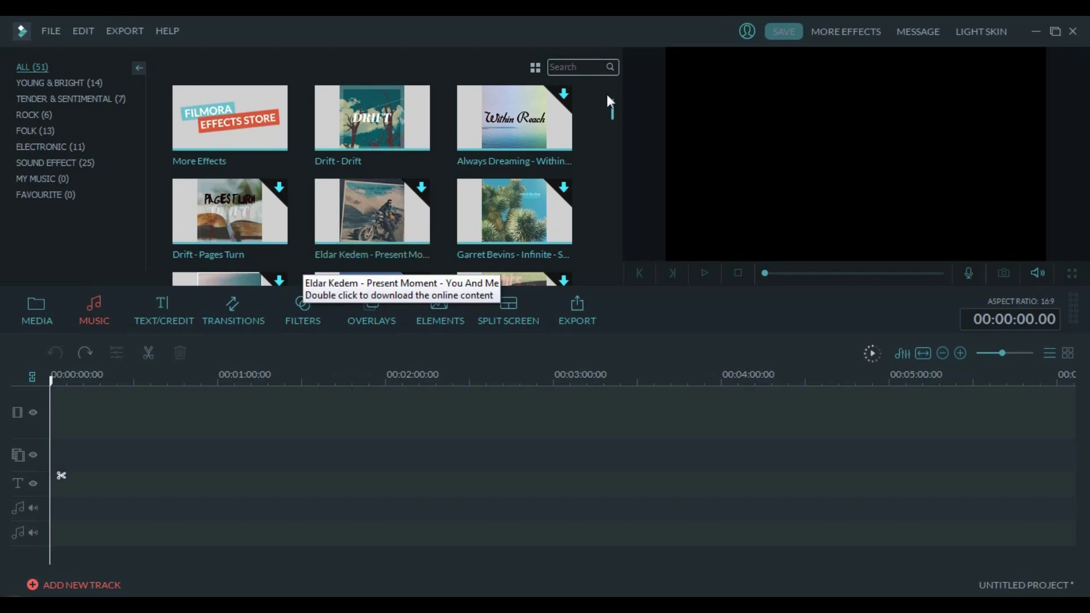
drag(612, 112, 615, 257)
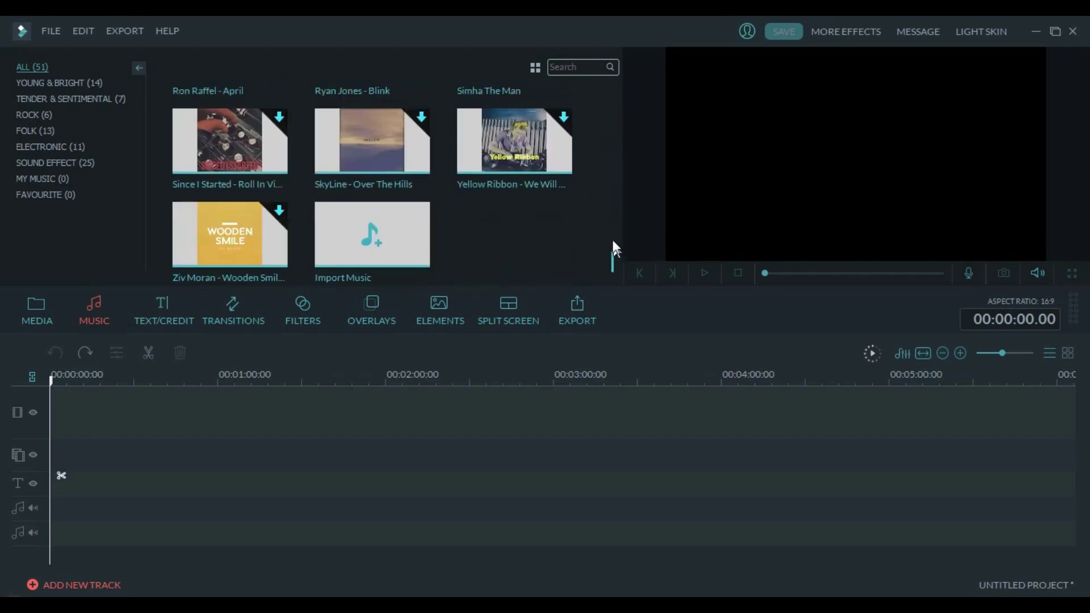
click(180, 305)
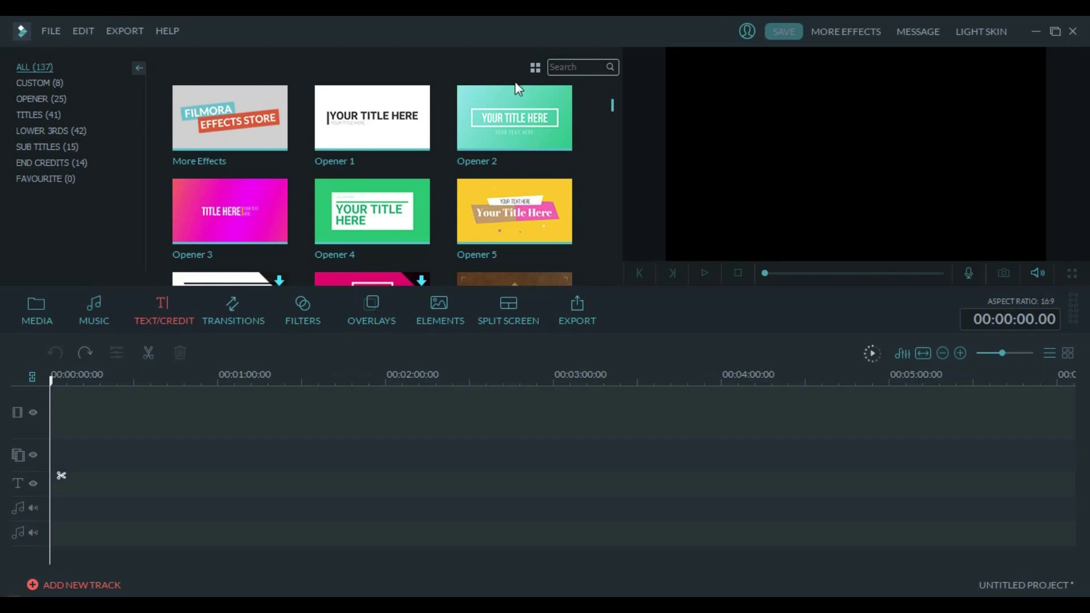
drag(612, 107, 609, 56)
click(74, 98)
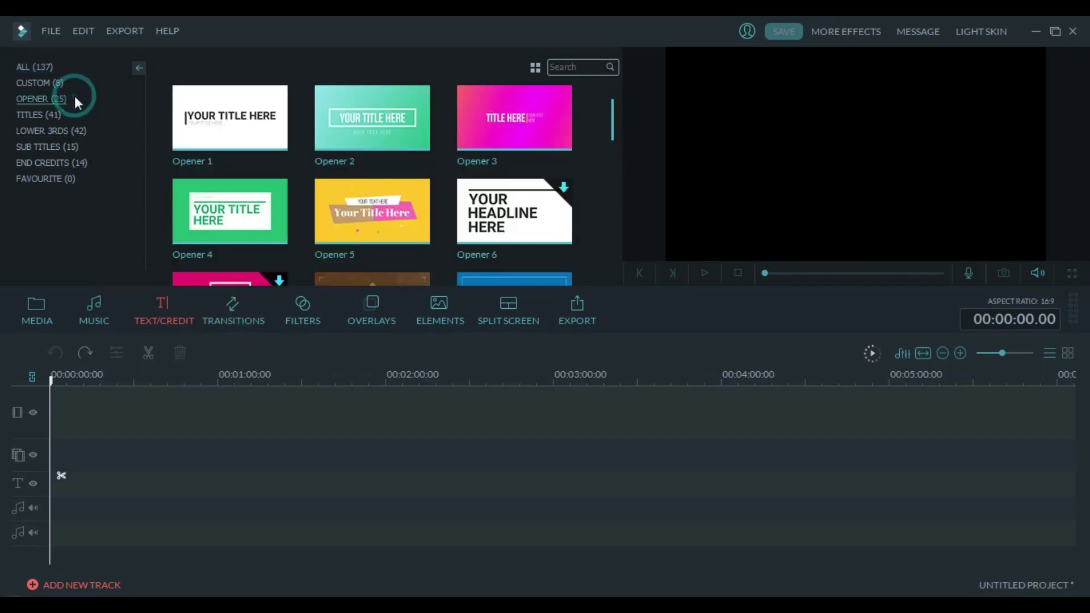
click(71, 132)
click(71, 146)
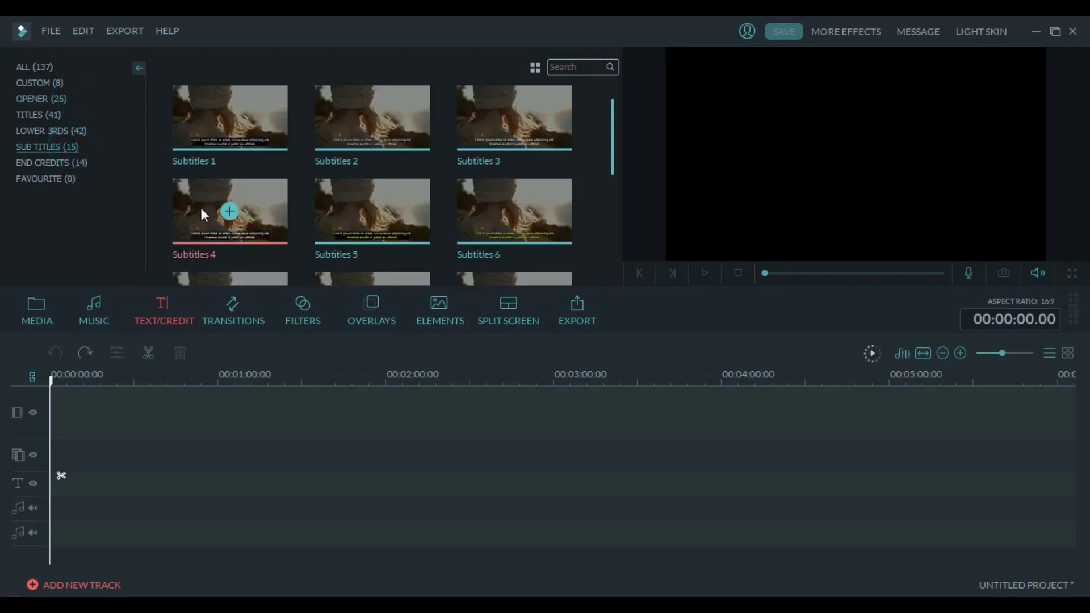
- Look through the available transitions, filters, overlays, elements and split screen layouts
click(236, 308)
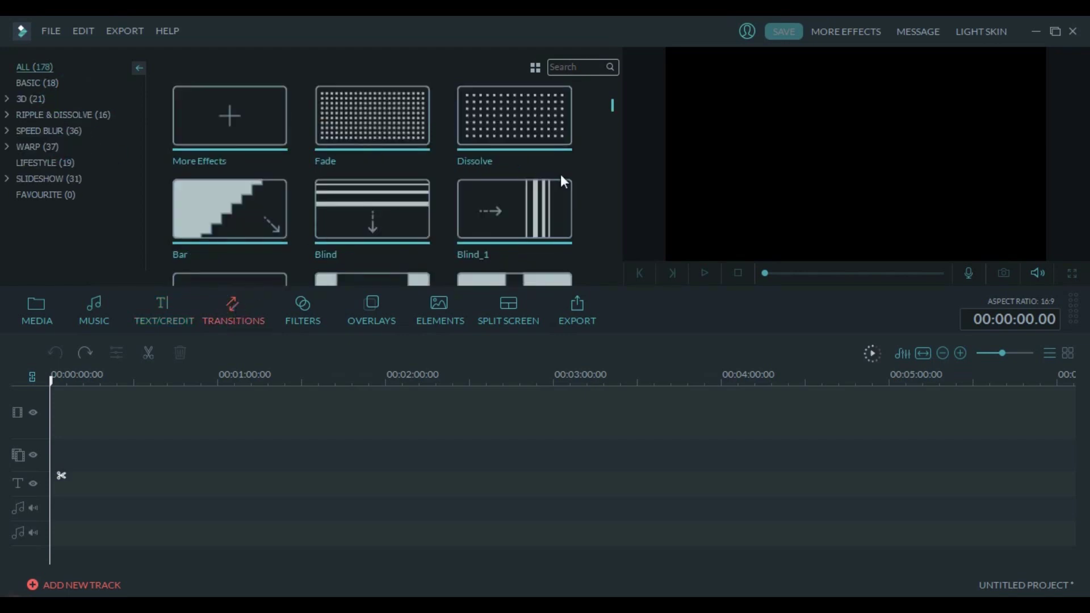
drag(614, 108, 621, 189)
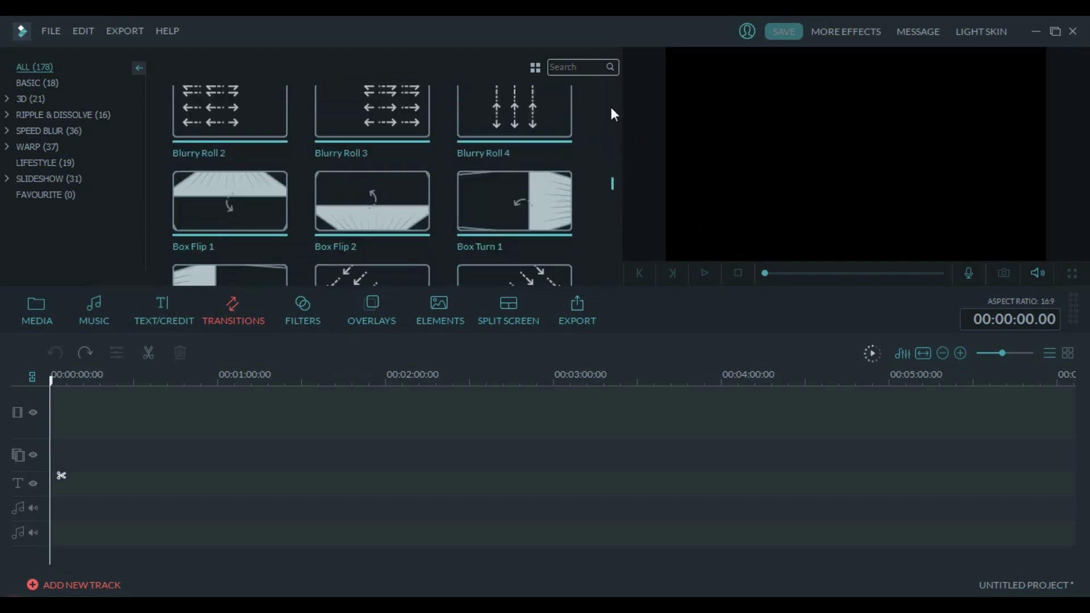
scroll(611, 114, up, 5)
click(309, 308)
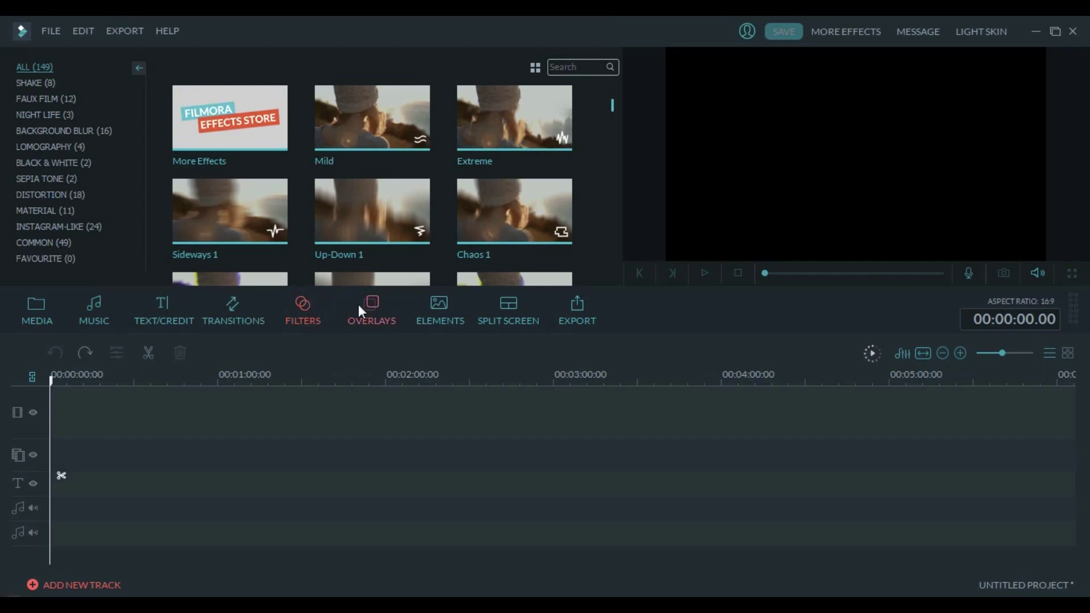
click(359, 304)
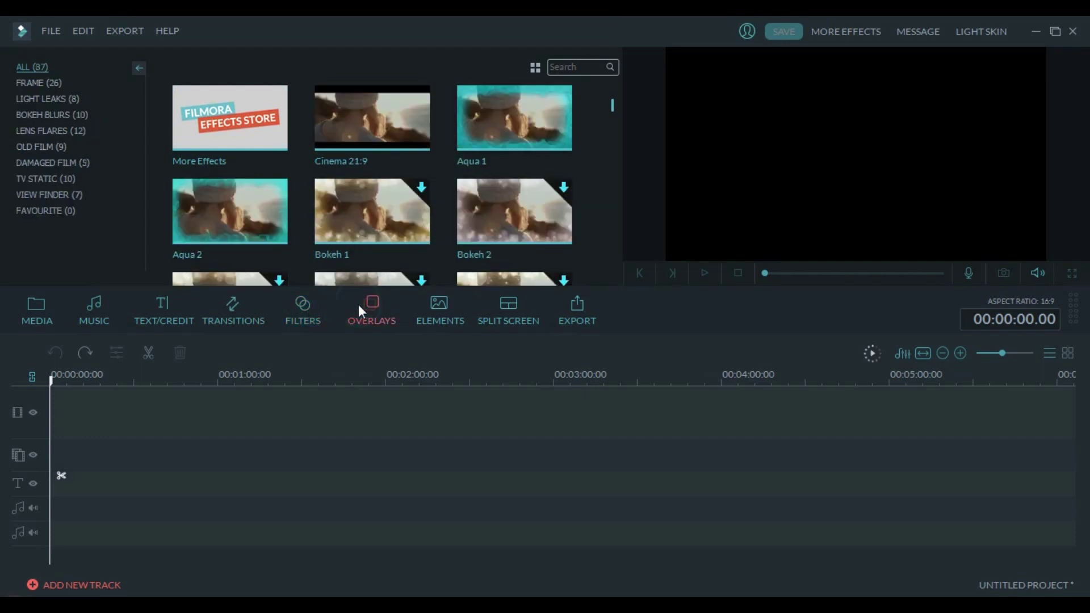
click(424, 315)
click(510, 310)
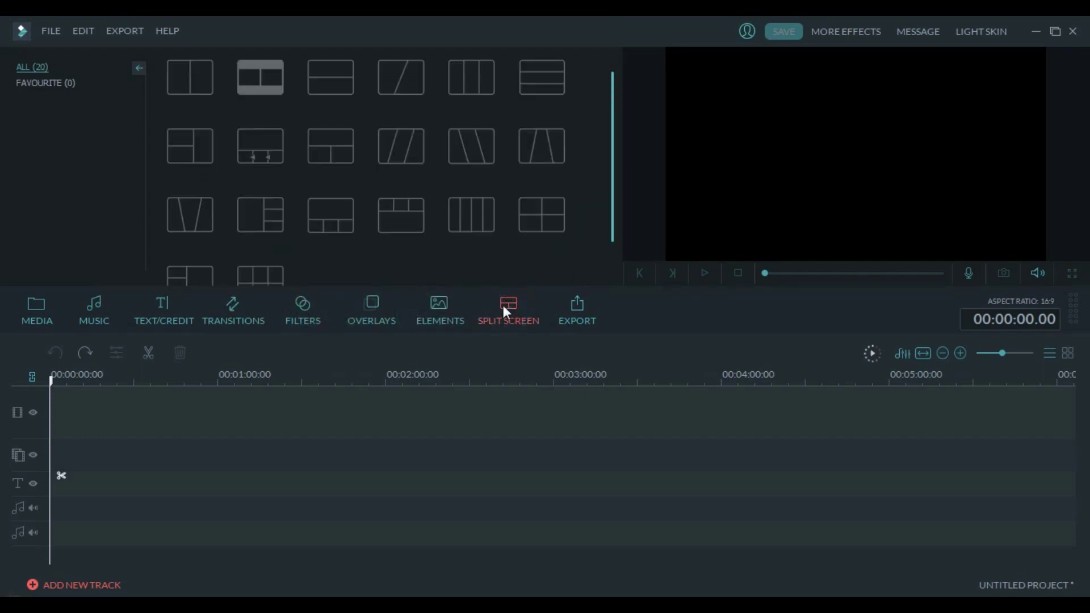
- Import the video file My Video2 from the Desktop into My Album
click(43, 315)
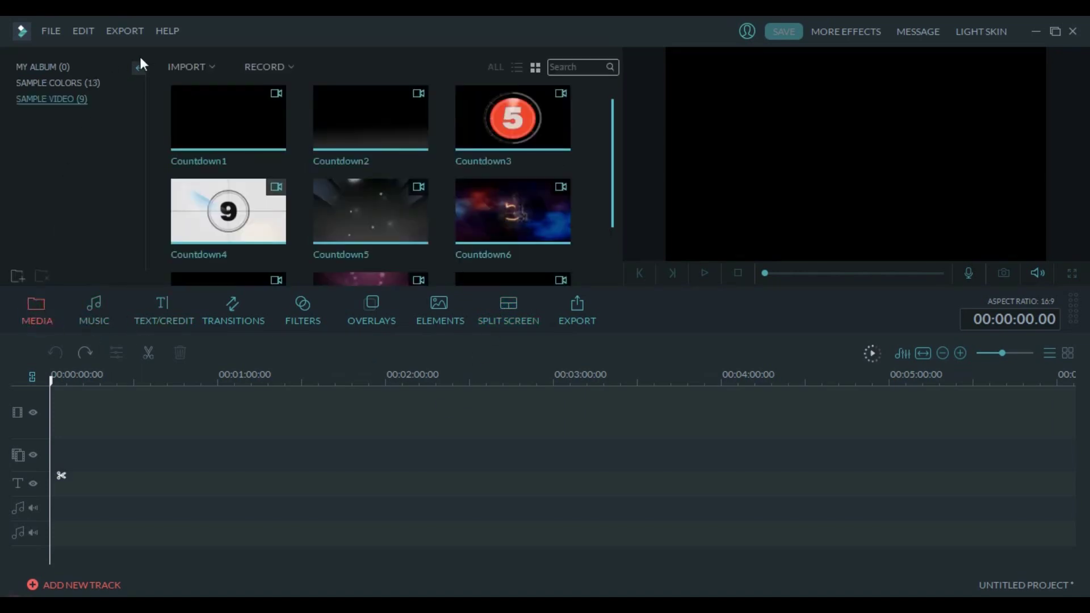
click(46, 65)
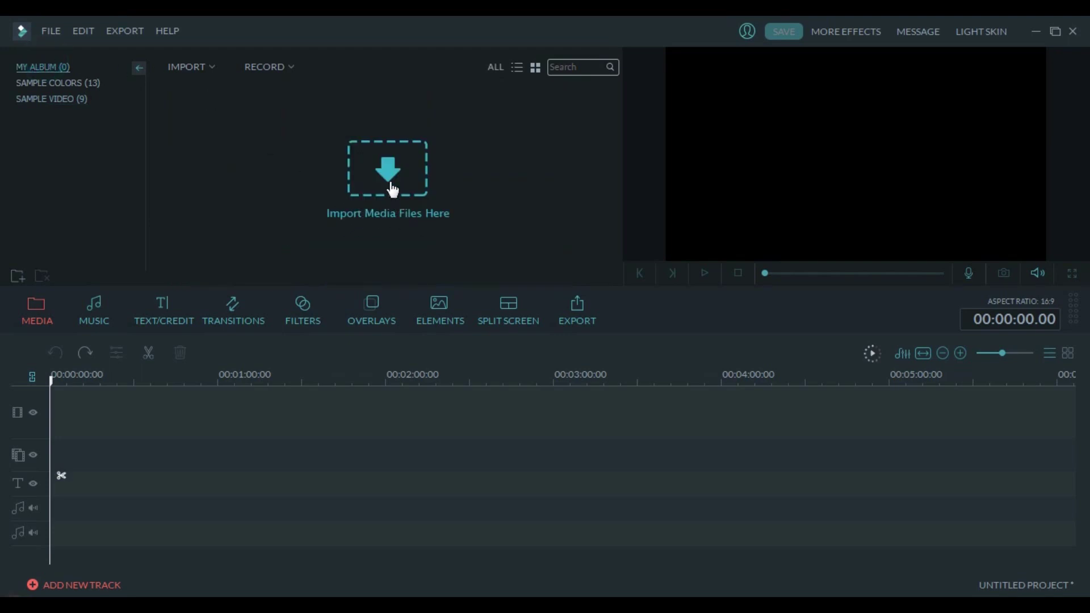
click(263, 68)
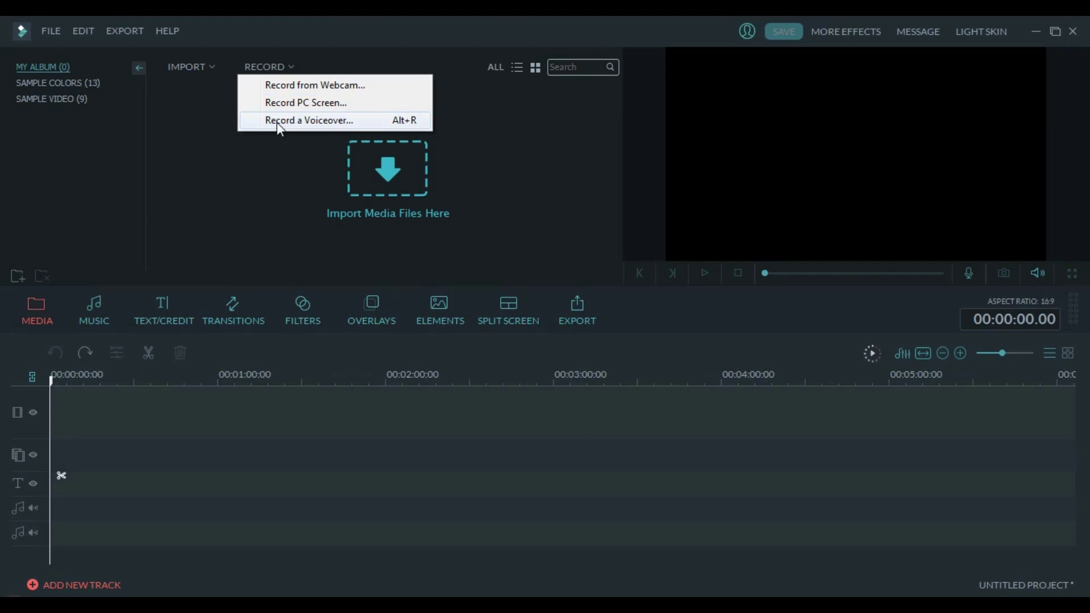
click(210, 66)
click(215, 86)
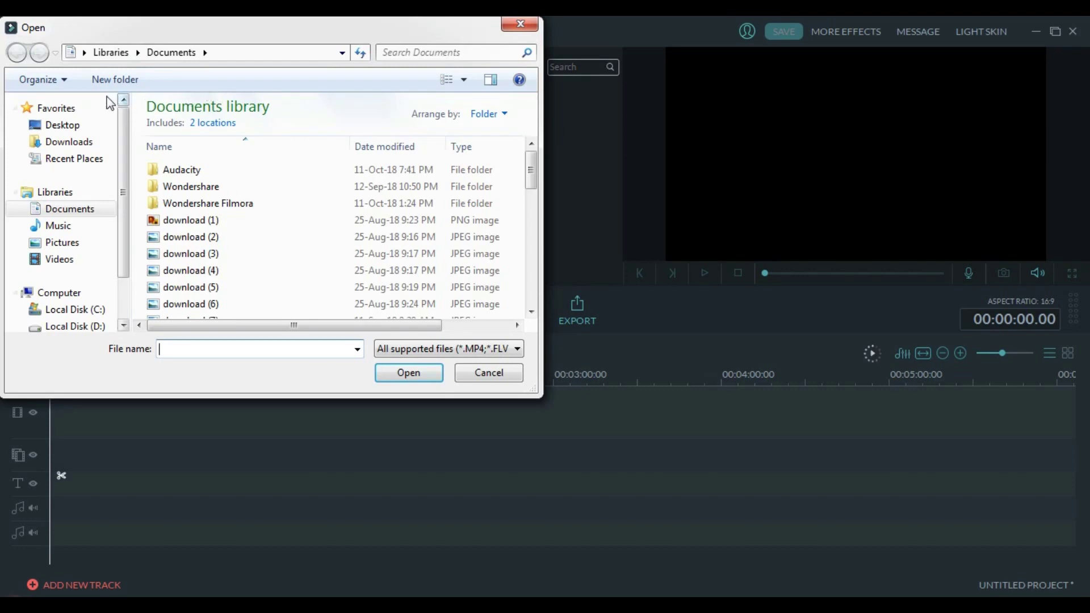
click(87, 121)
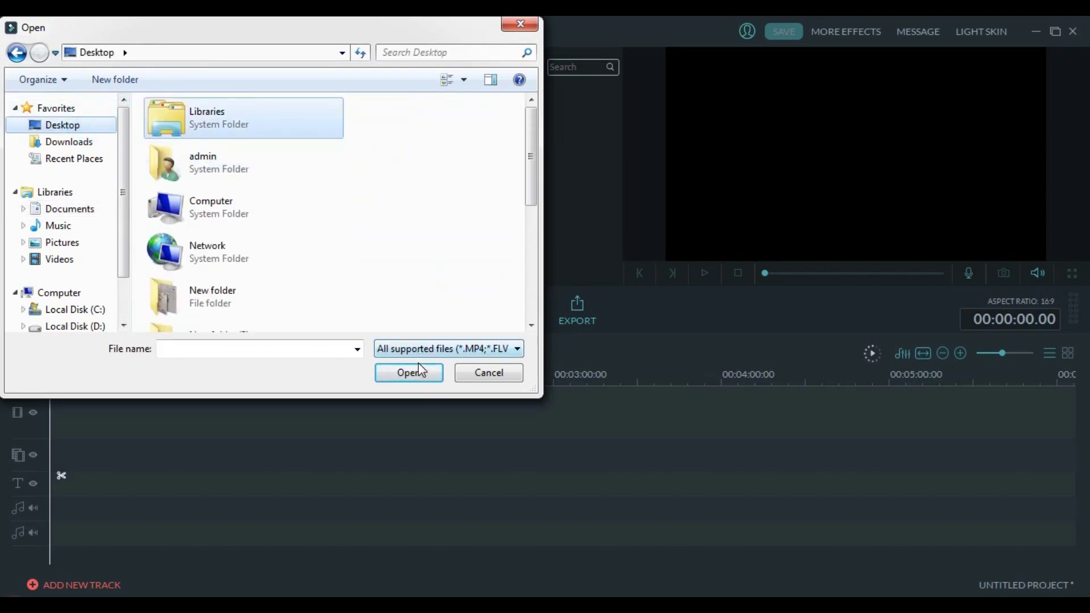
click(531, 326)
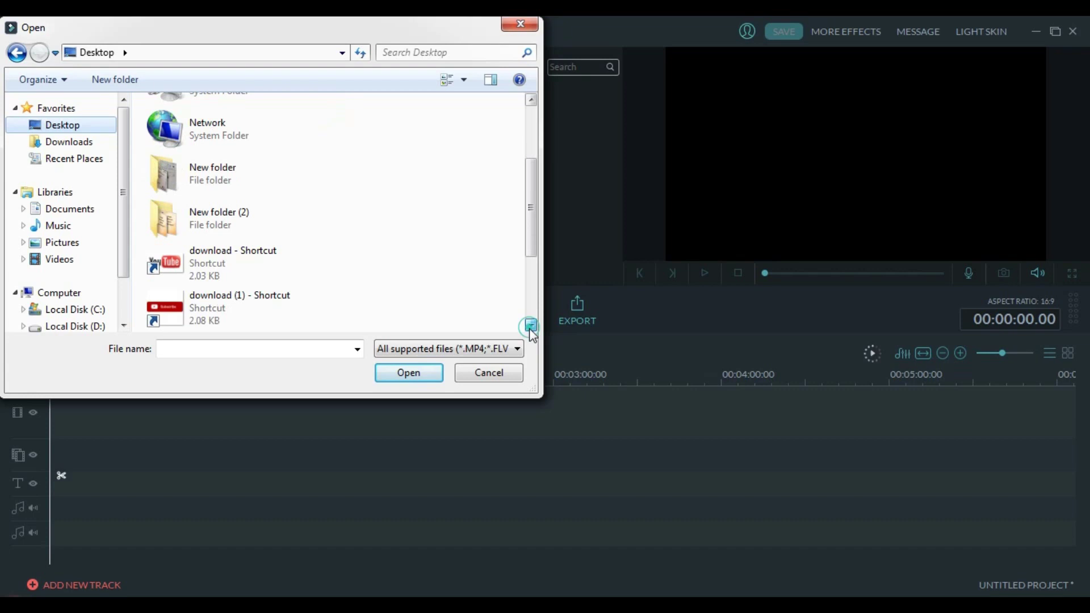
click(531, 325)
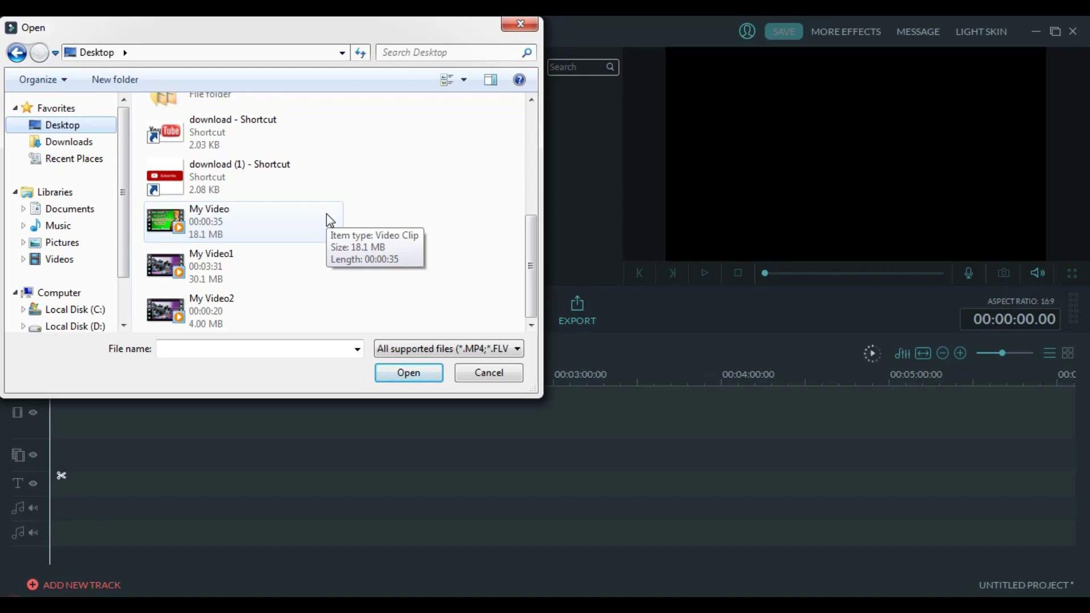
click(231, 315)
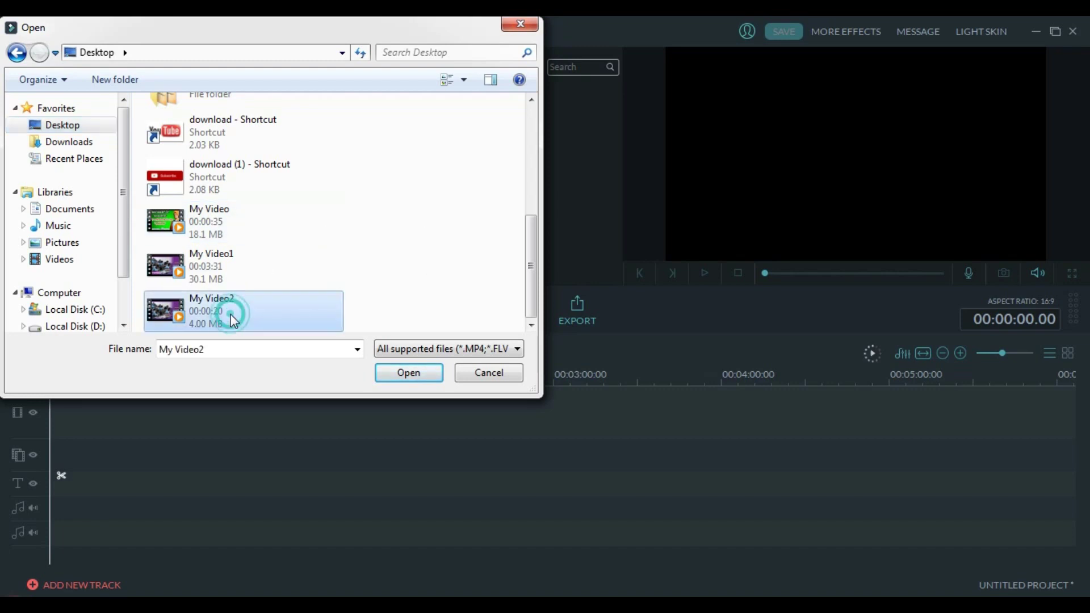
click(403, 372)
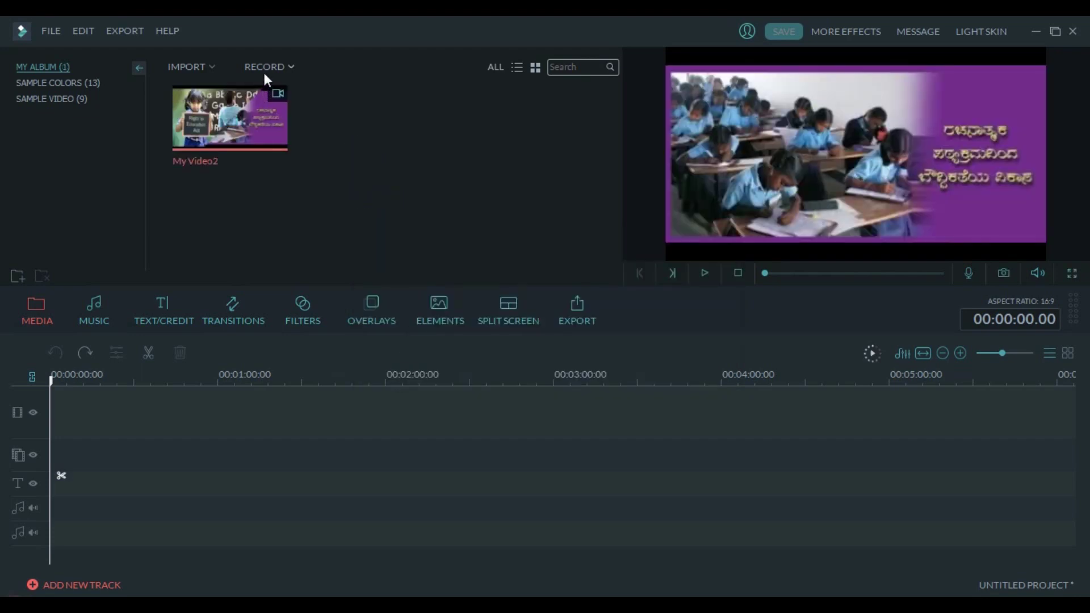
- Import the YouTube logo image through the "download - Shortcut" file on the Desktop
click(212, 64)
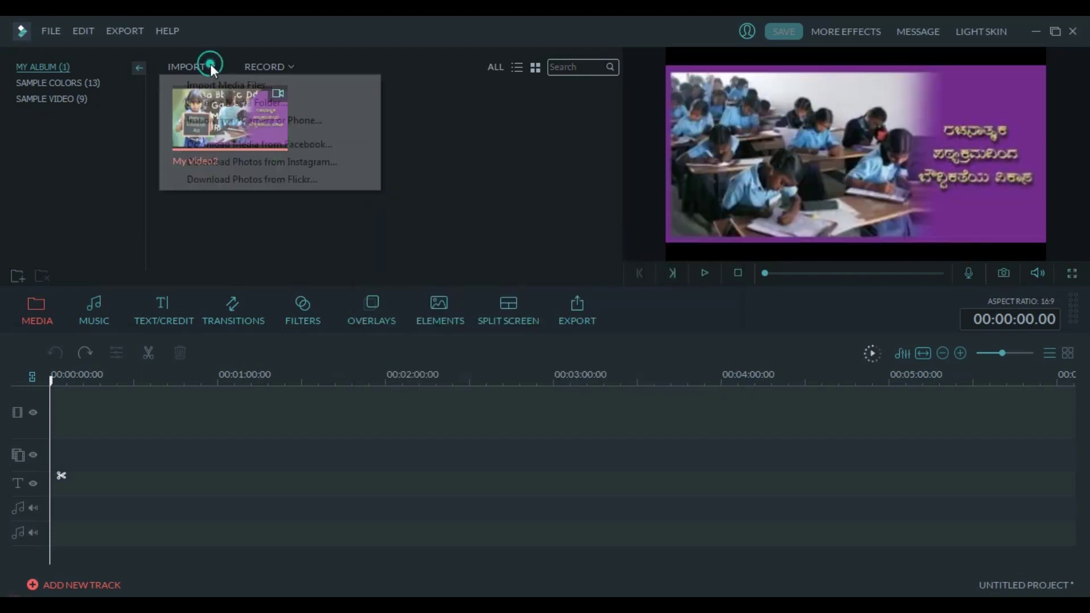
click(278, 83)
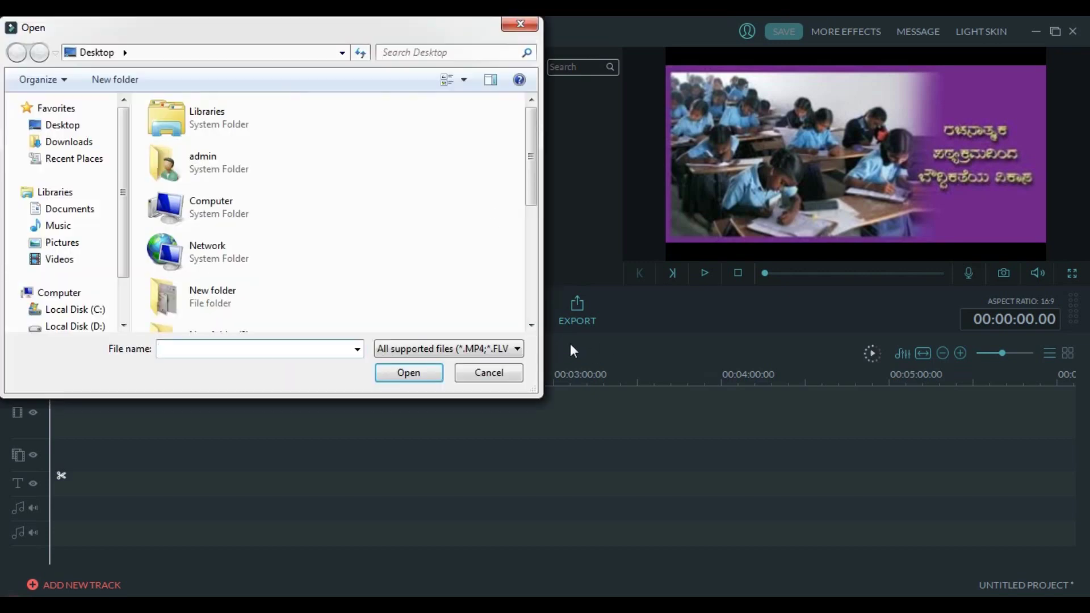
scroll(535, 326, down, 5)
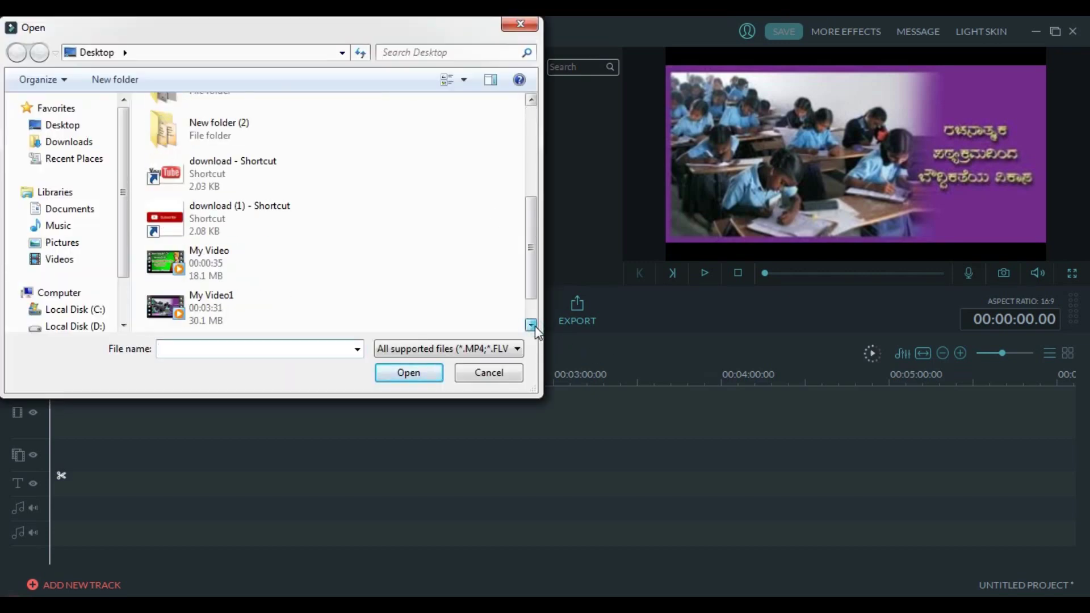
click(298, 172)
click(408, 373)
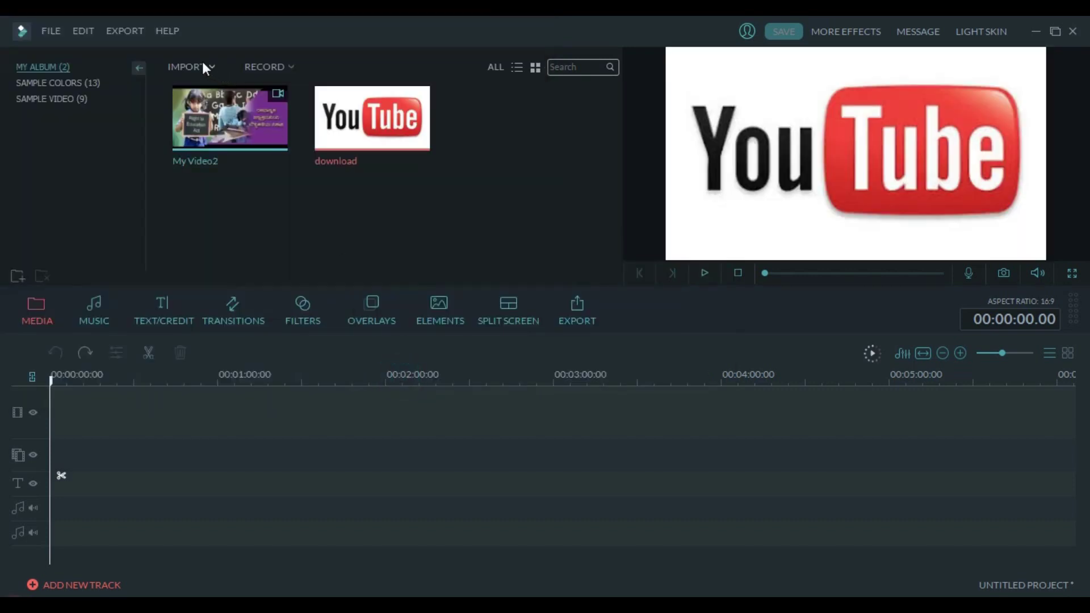
- Import the Subscribe button image through the "download (1) - Shortcut" file on the Desktop
click(202, 61)
click(220, 84)
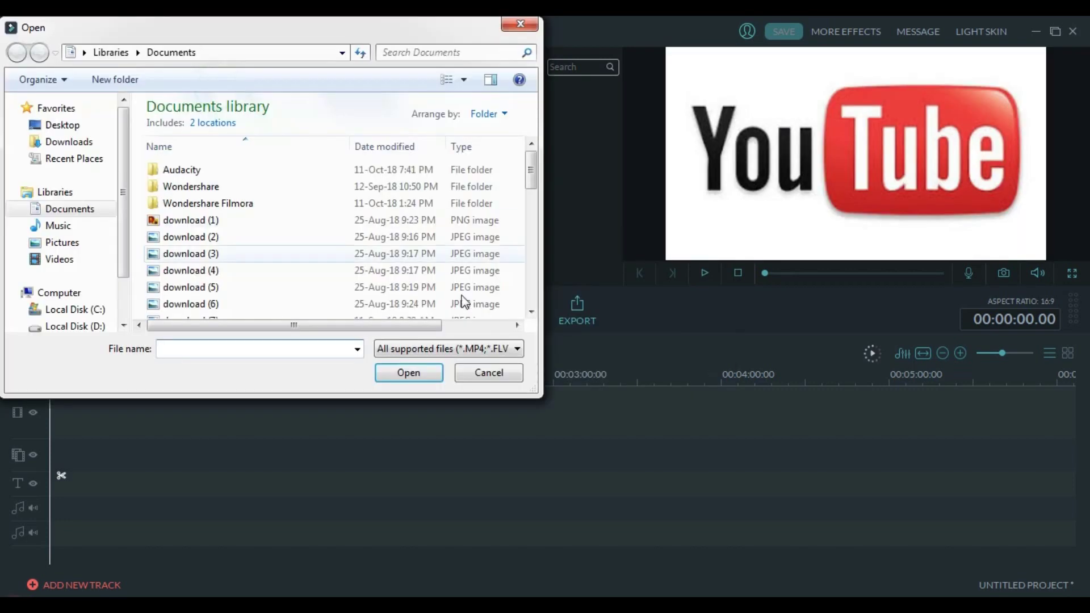
click(532, 312)
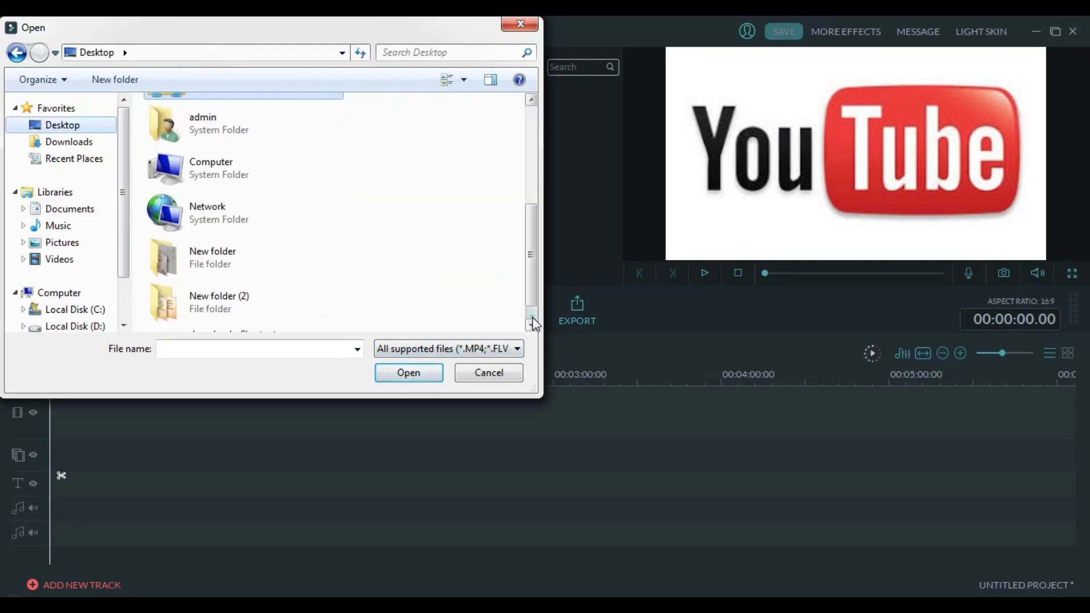
scroll(336, 213, down, 5)
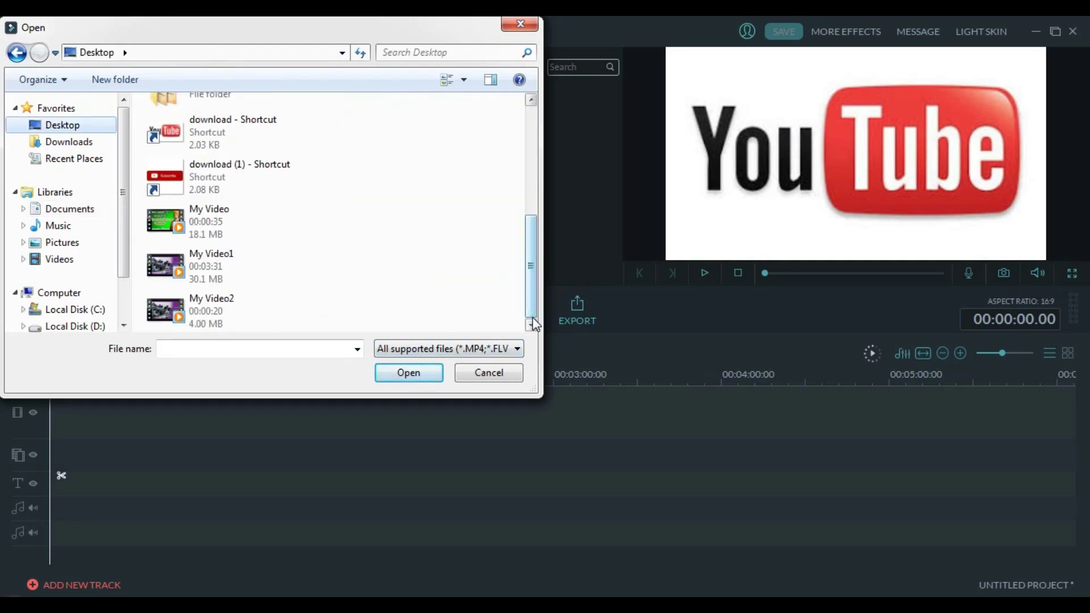
click(327, 164)
click(417, 375)
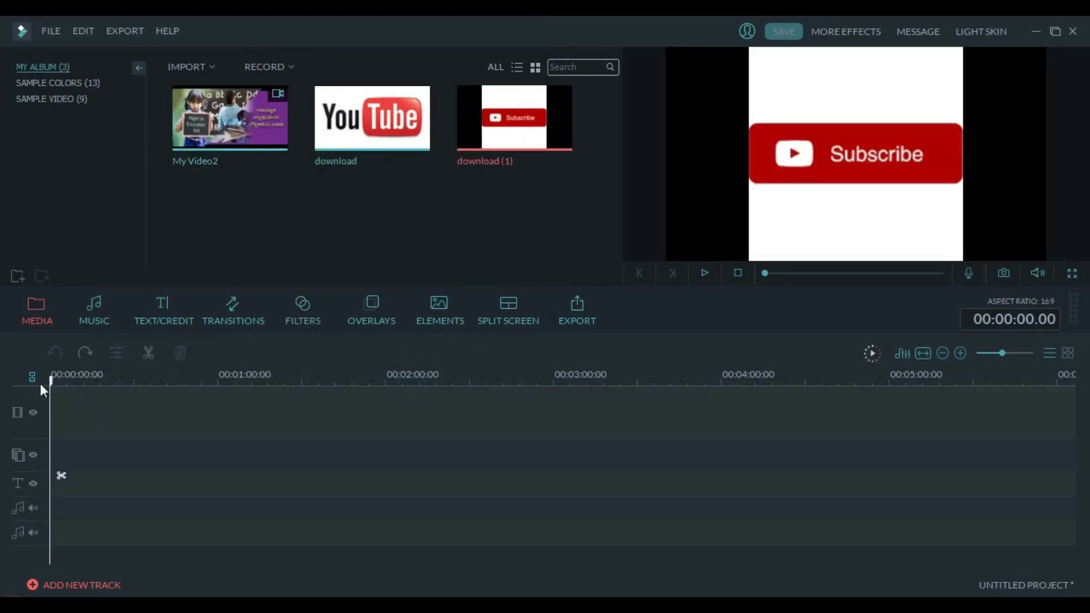
- Add the My Video2 clip from My Album to the start of the video track
mouse_move(228, 126)
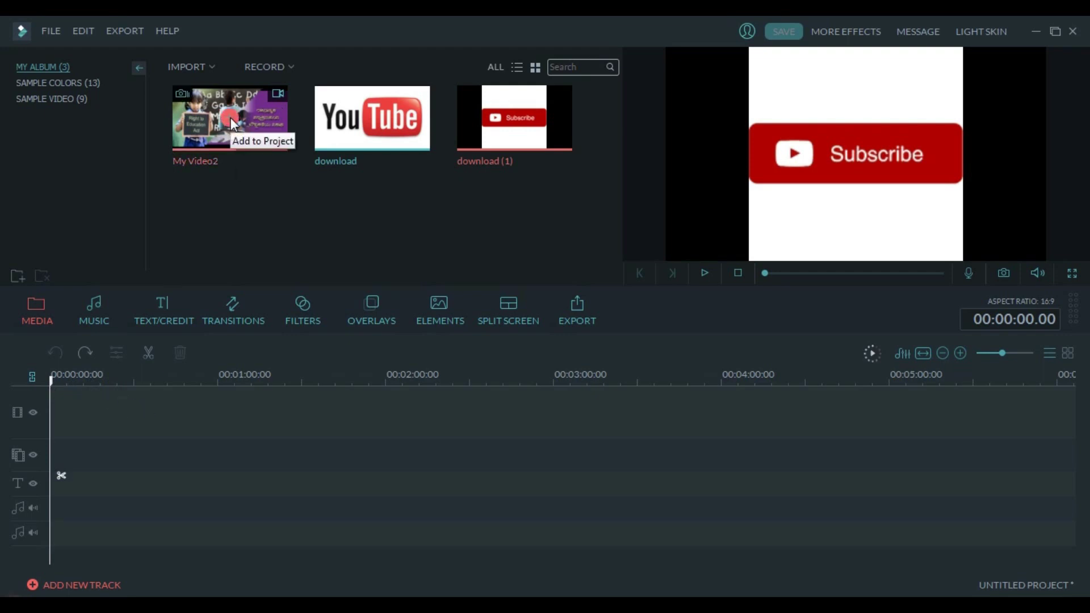
click(230, 119)
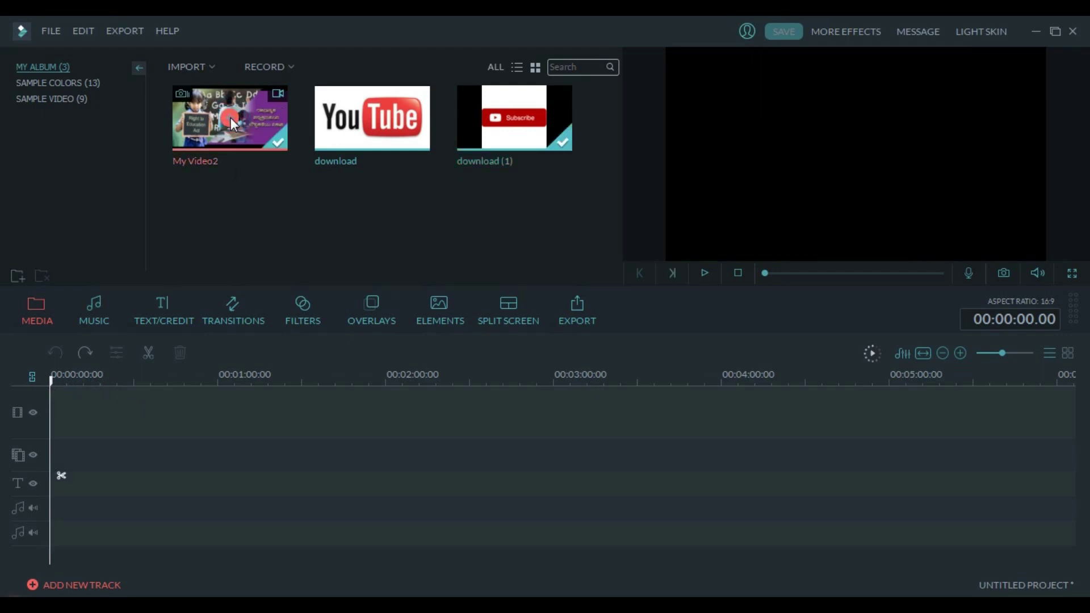
key(ctrl+z)
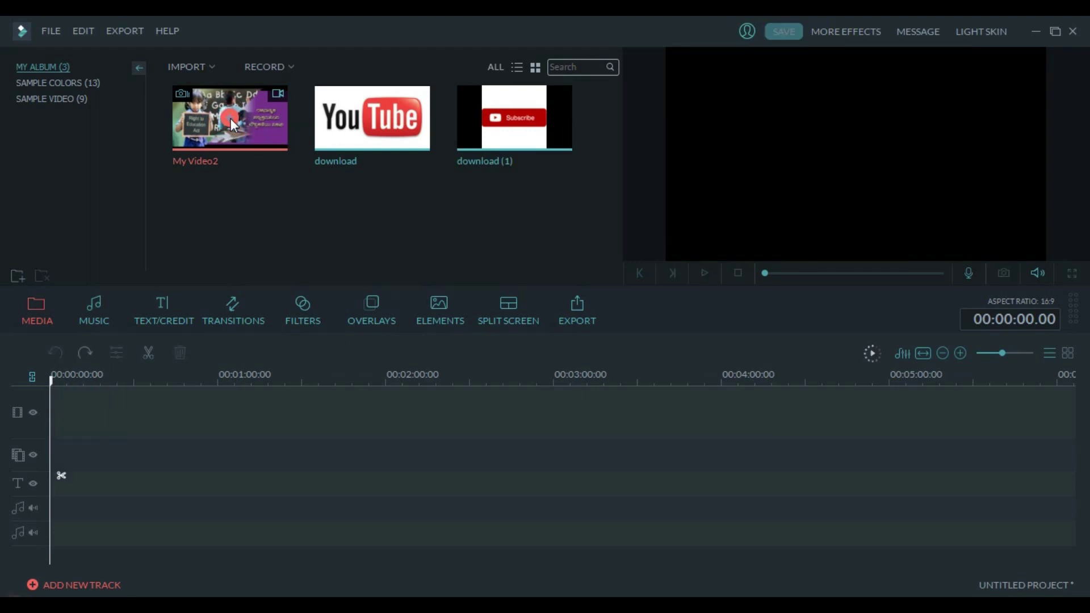
click(230, 118)
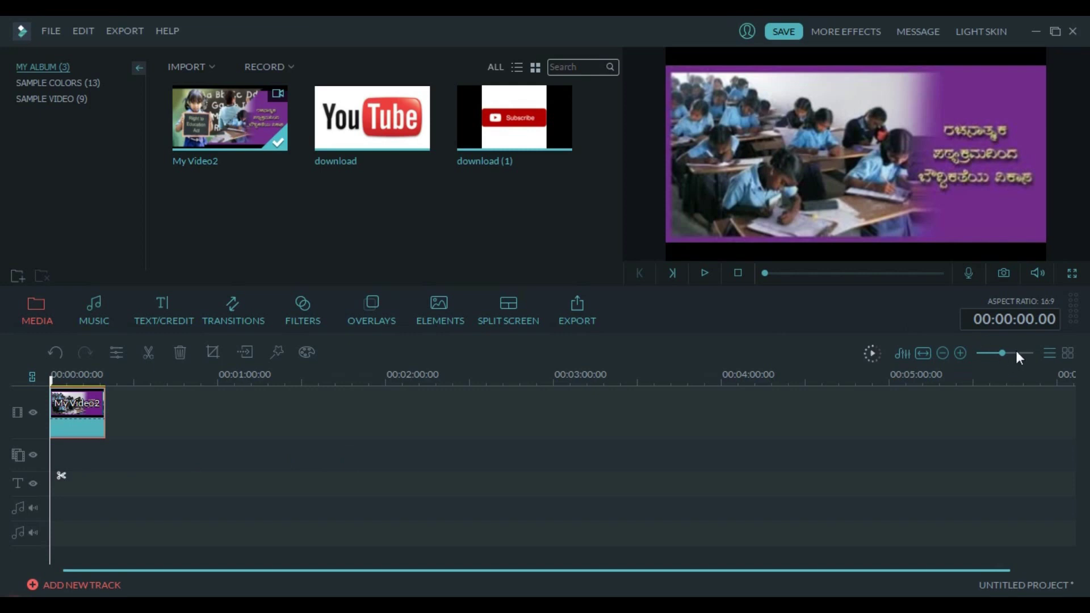
- Preview My Video2 up to 00:00:07.07 and split the clip at that point
click(705, 273)
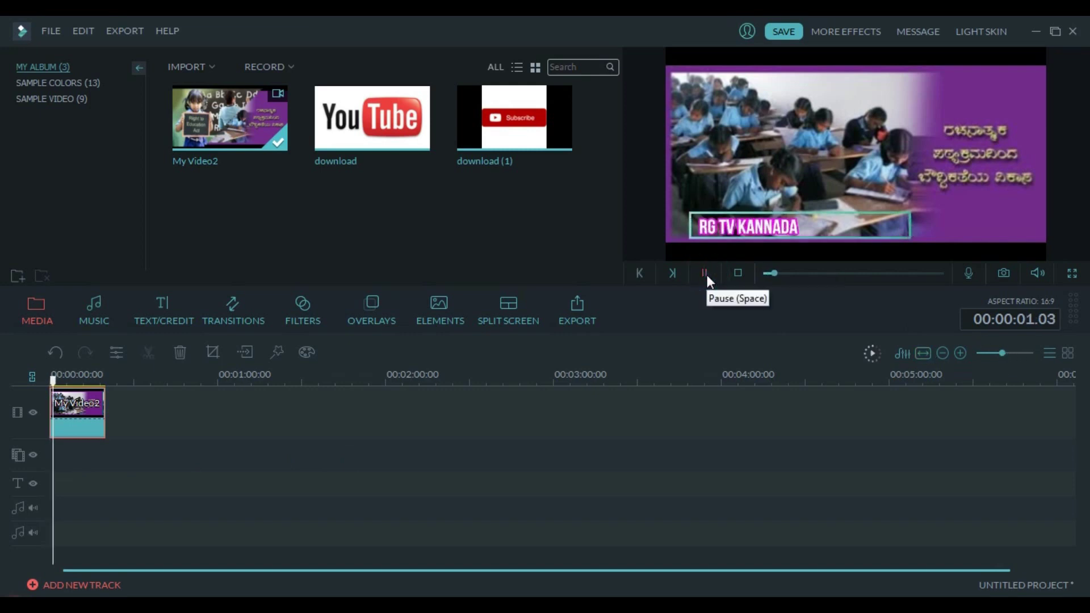
click(707, 274)
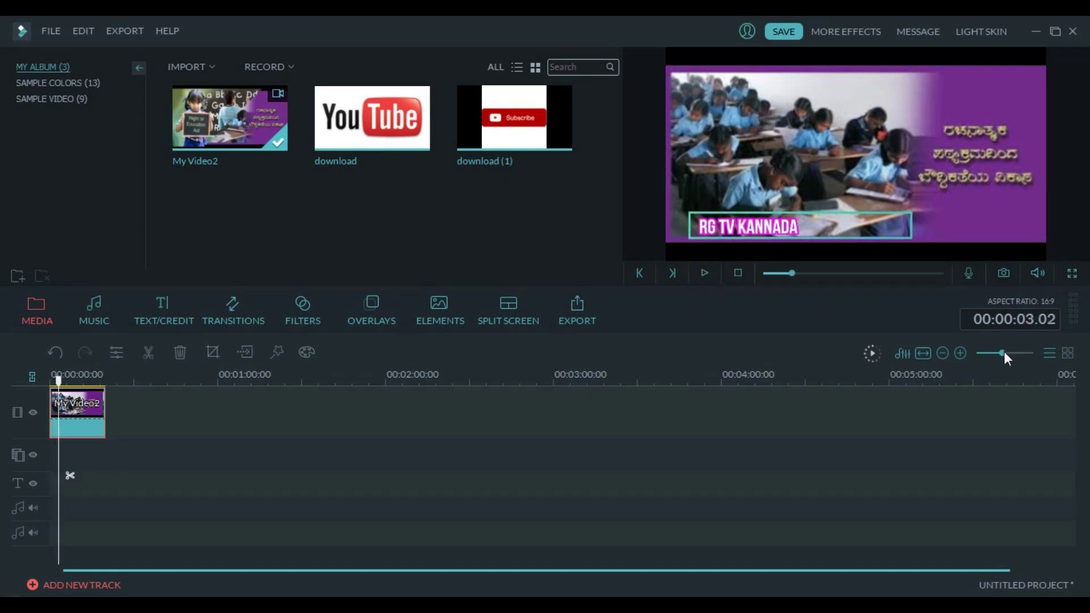
mouse_move(1003, 353)
mouse_down()
mouse_move(1021, 355)
mouse_move(990, 366)
mouse_move(1014, 367)
mouse_up()
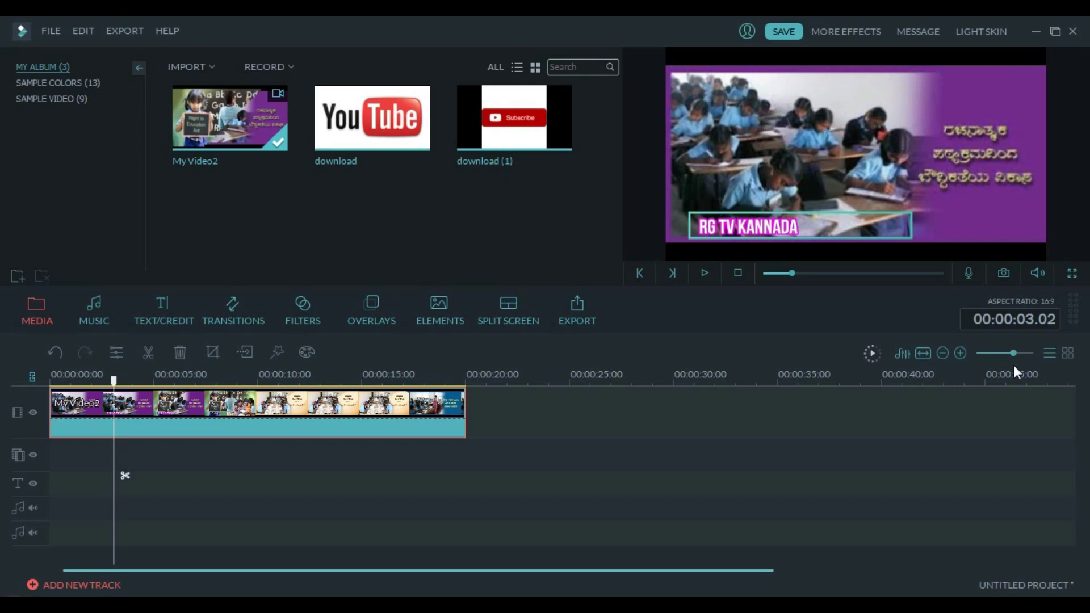
drag(1014, 367, 1014, 365)
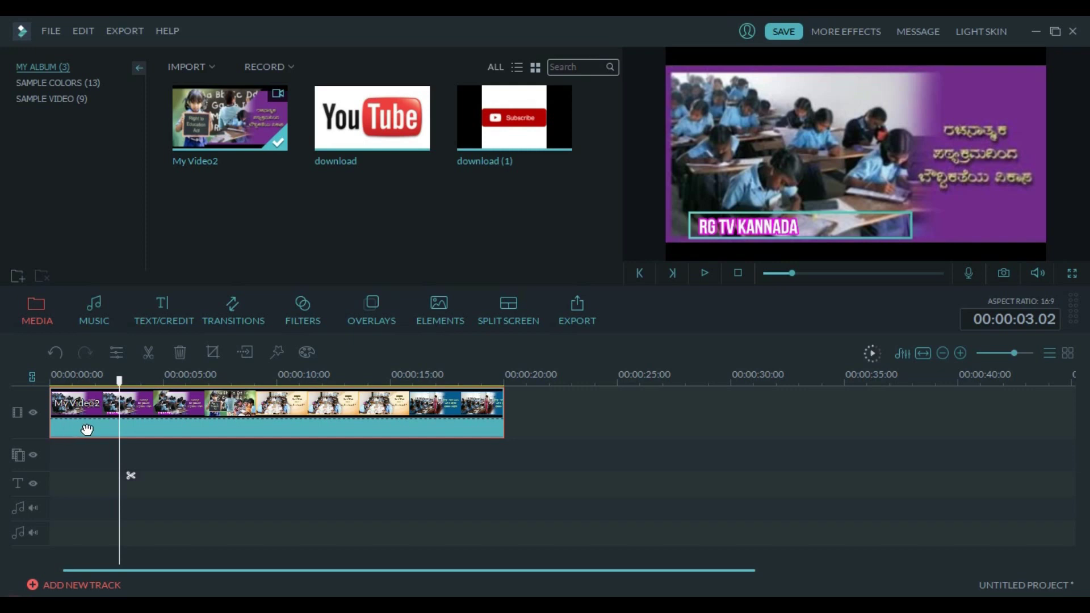
click(707, 272)
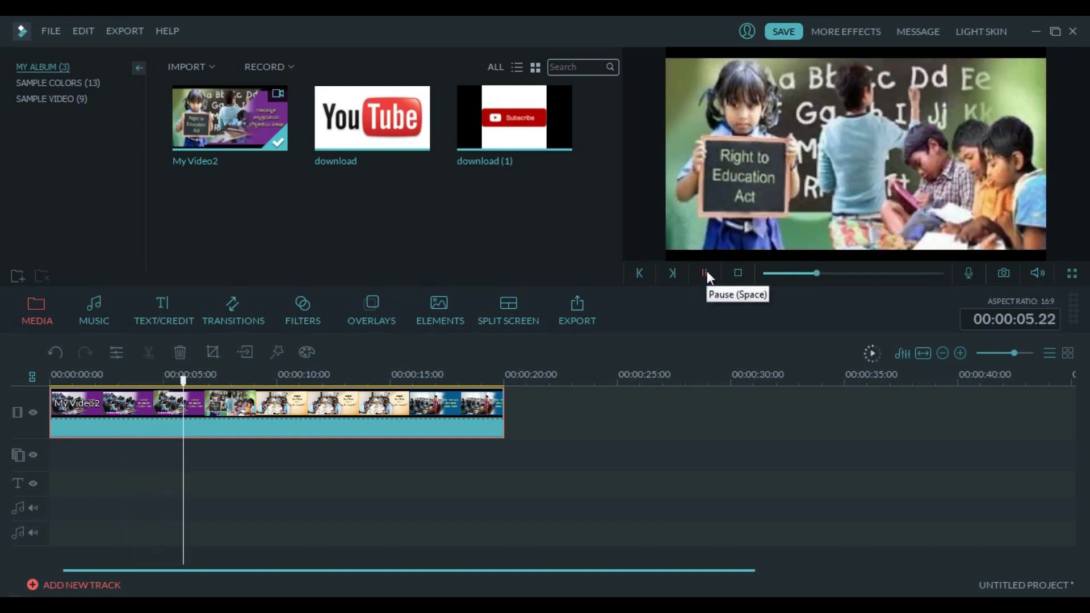
click(707, 272)
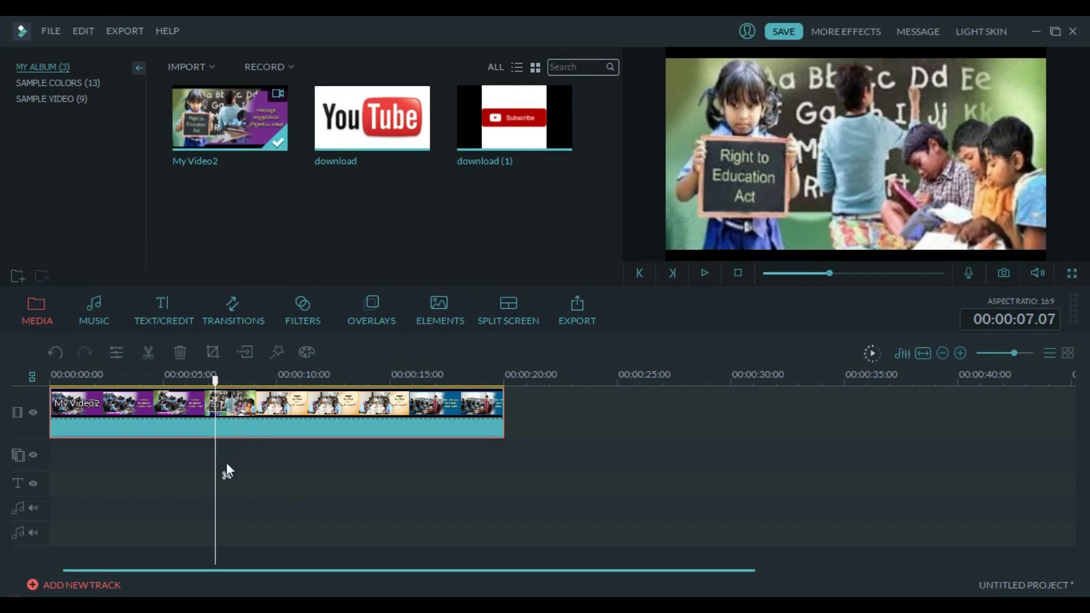
click(226, 477)
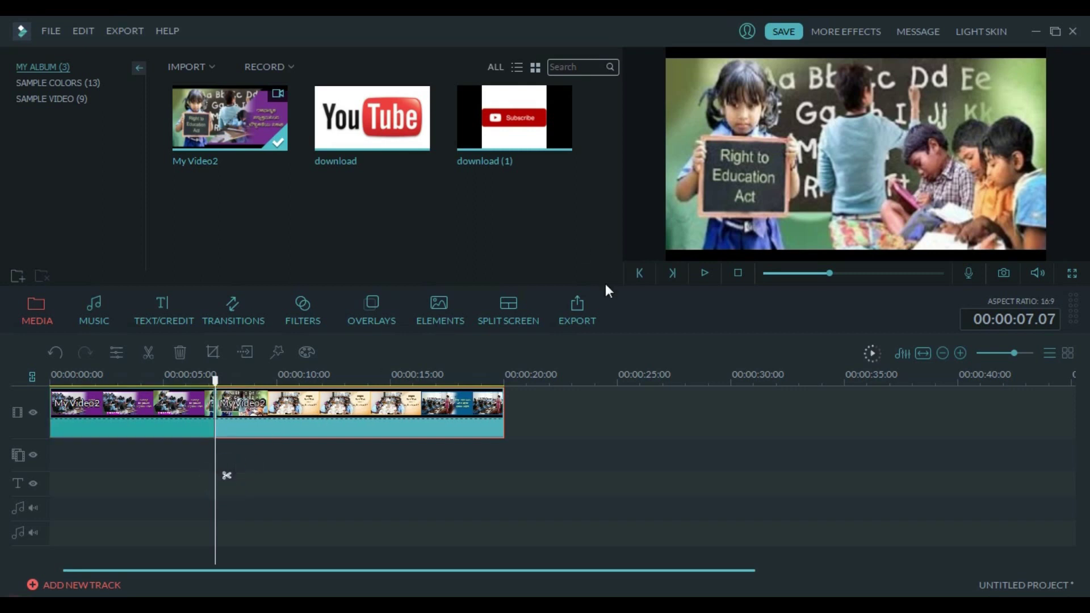
- Play on to 00:00:09.22 and split the second My Video2 segment there
click(708, 273)
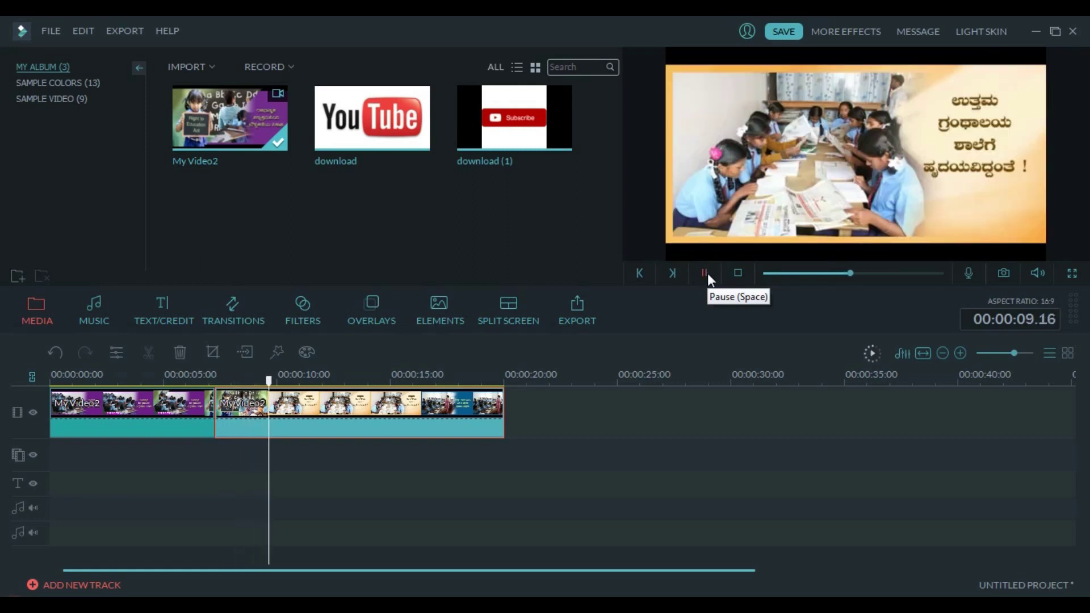
click(708, 274)
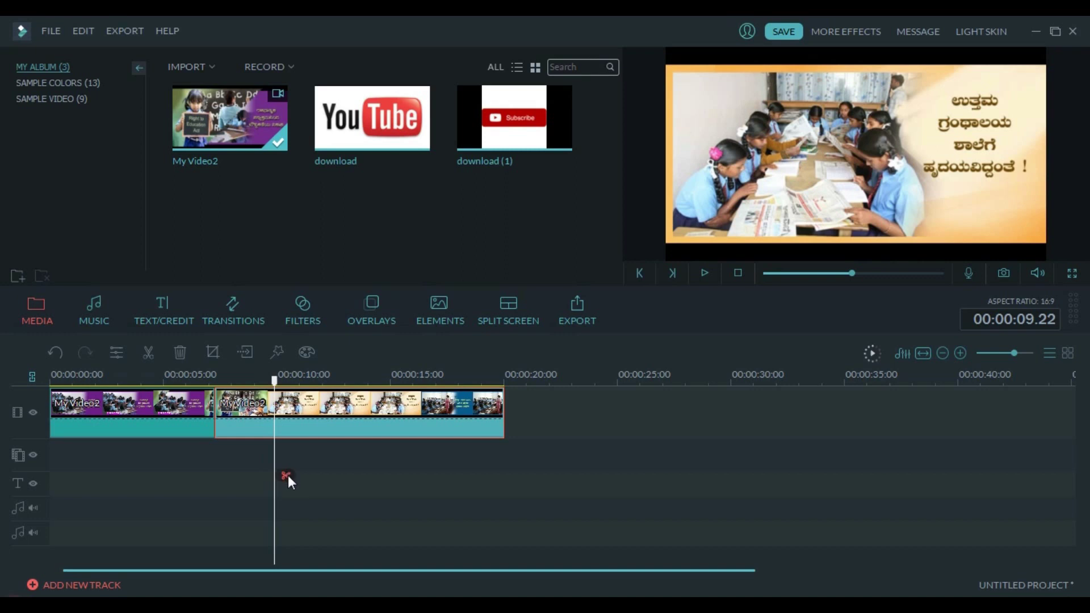
click(288, 477)
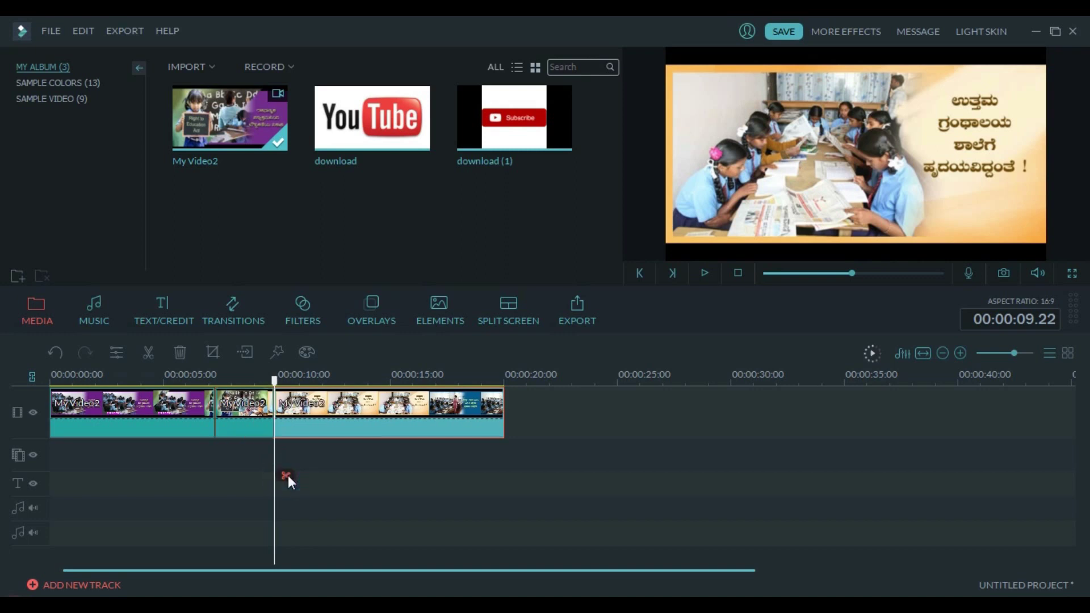
- Delete the short middle segment of My Video2 and undo the deletion
click(255, 420)
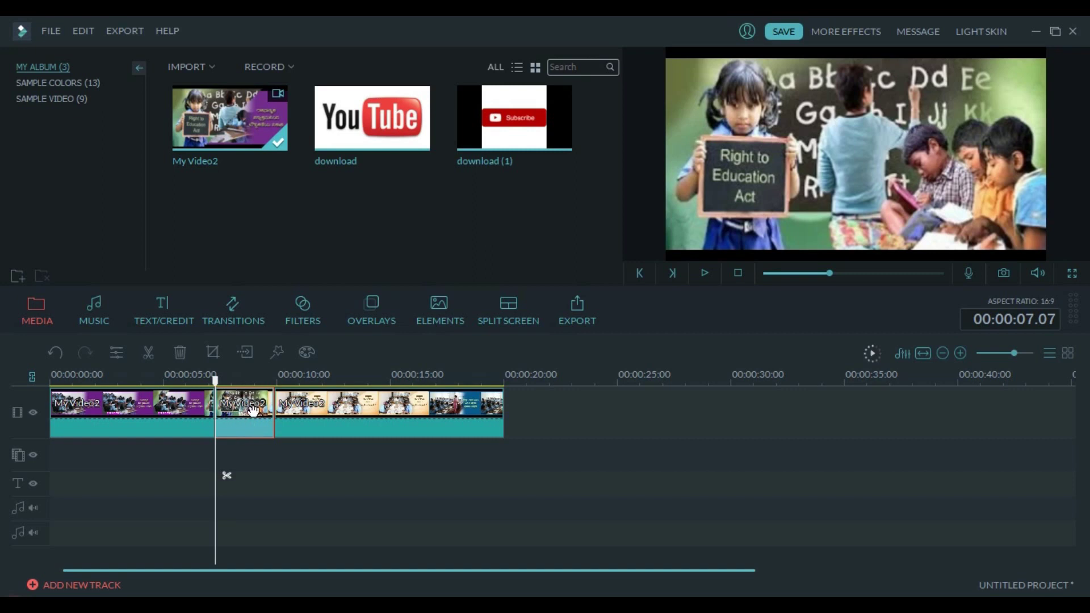
click(183, 356)
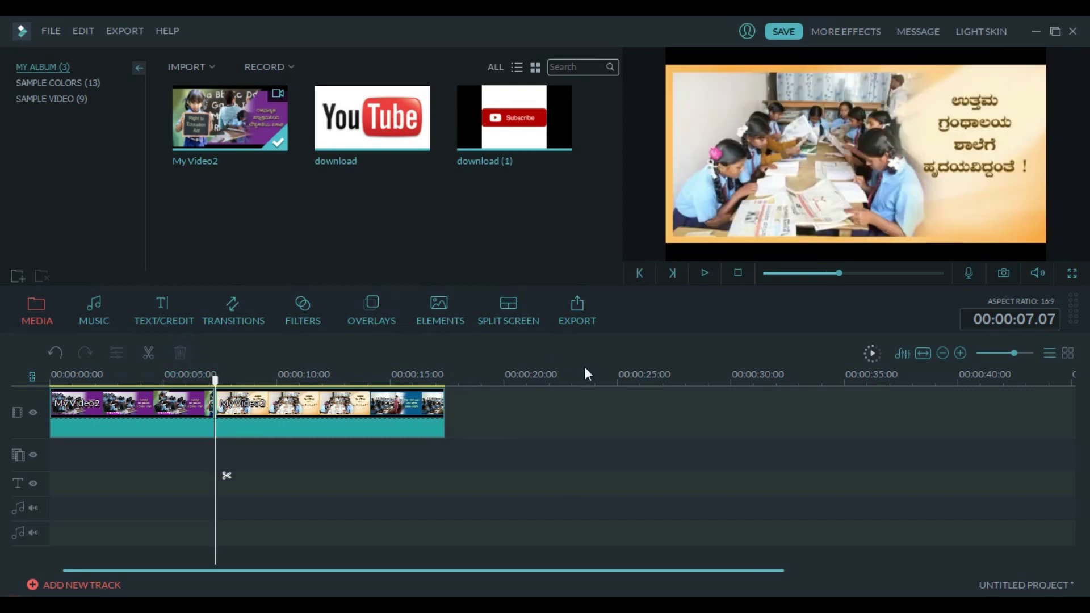
click(57, 355)
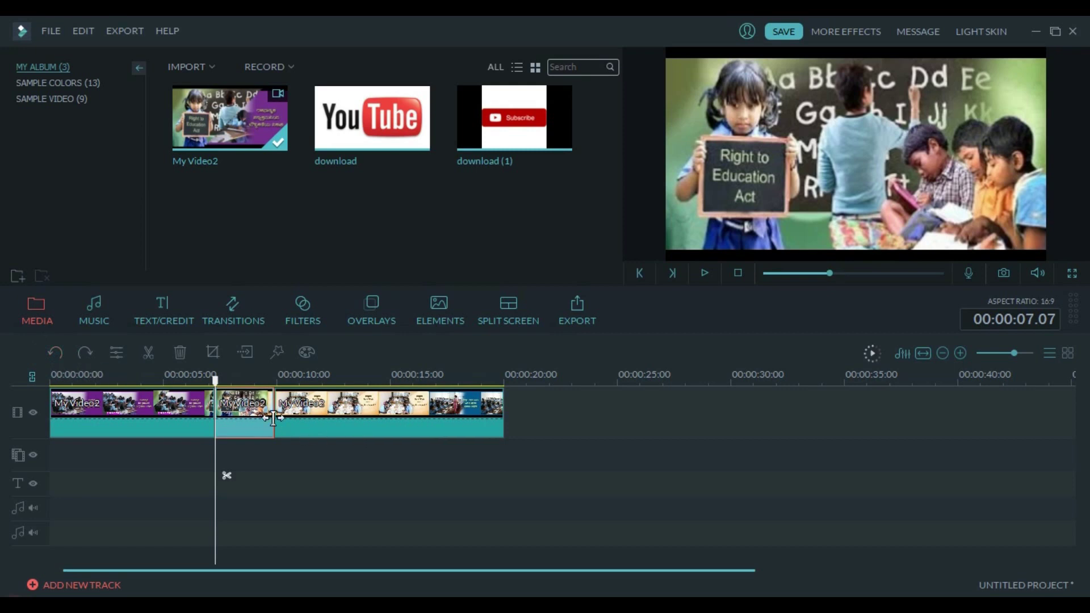
- Preview the restored middle segment and detach the audio from the first My Video2 segment
click(707, 274)
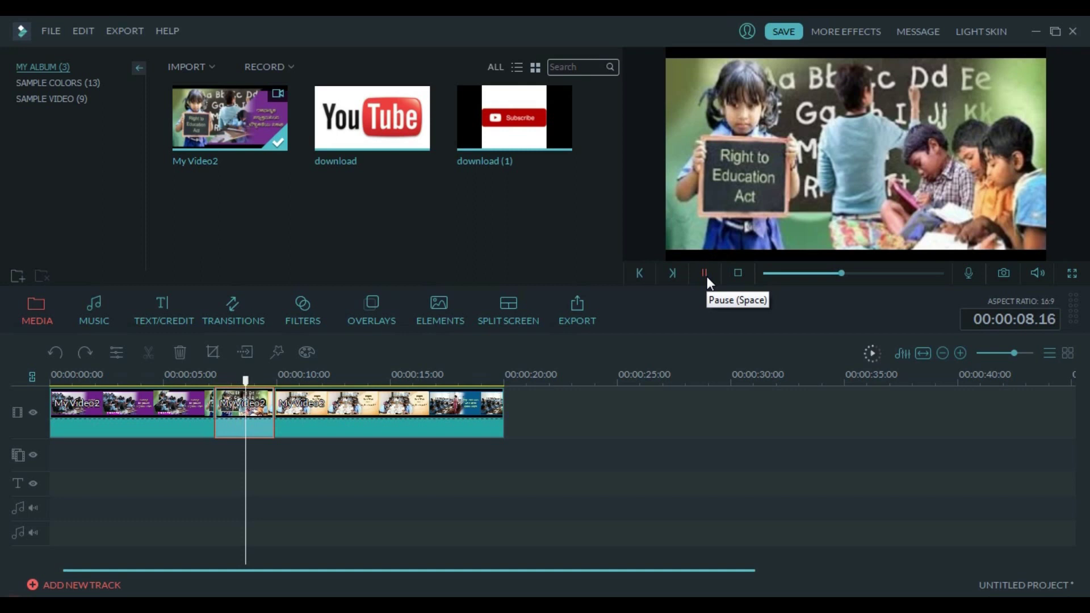
click(706, 275)
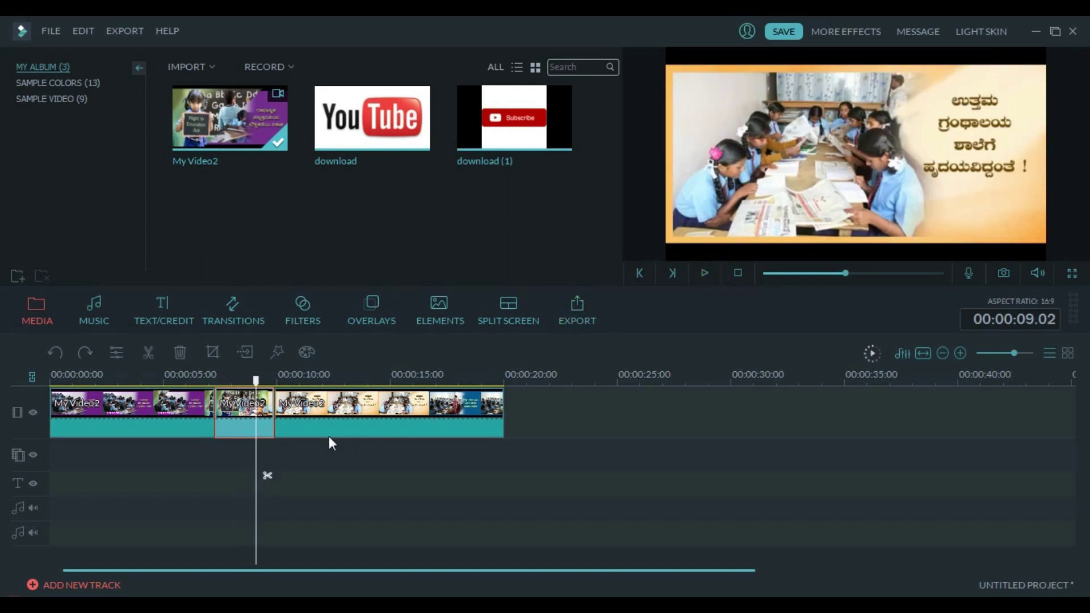
click(194, 427)
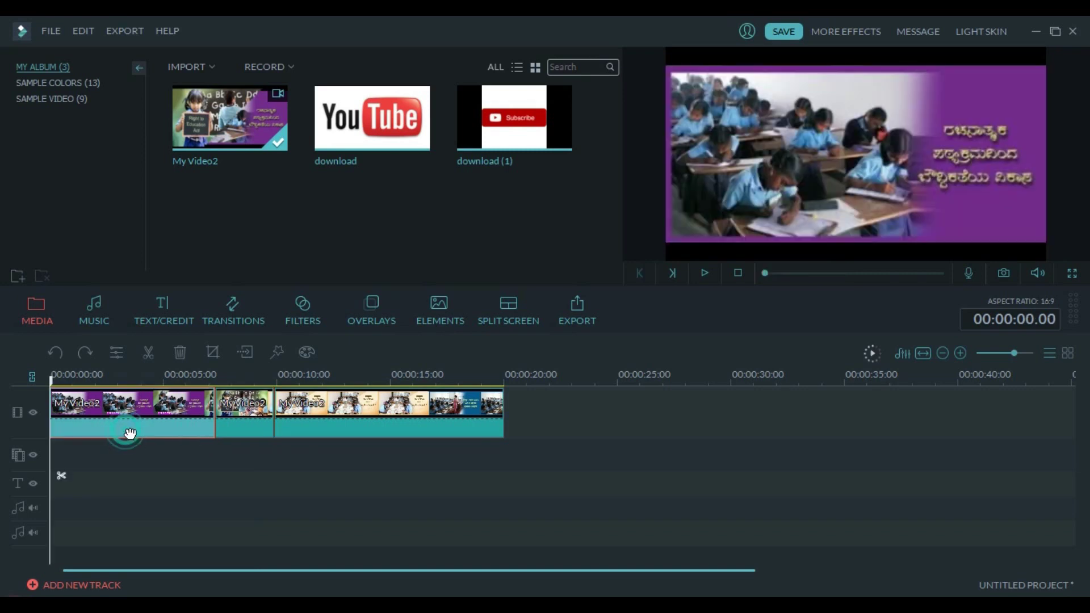
right_click(126, 431)
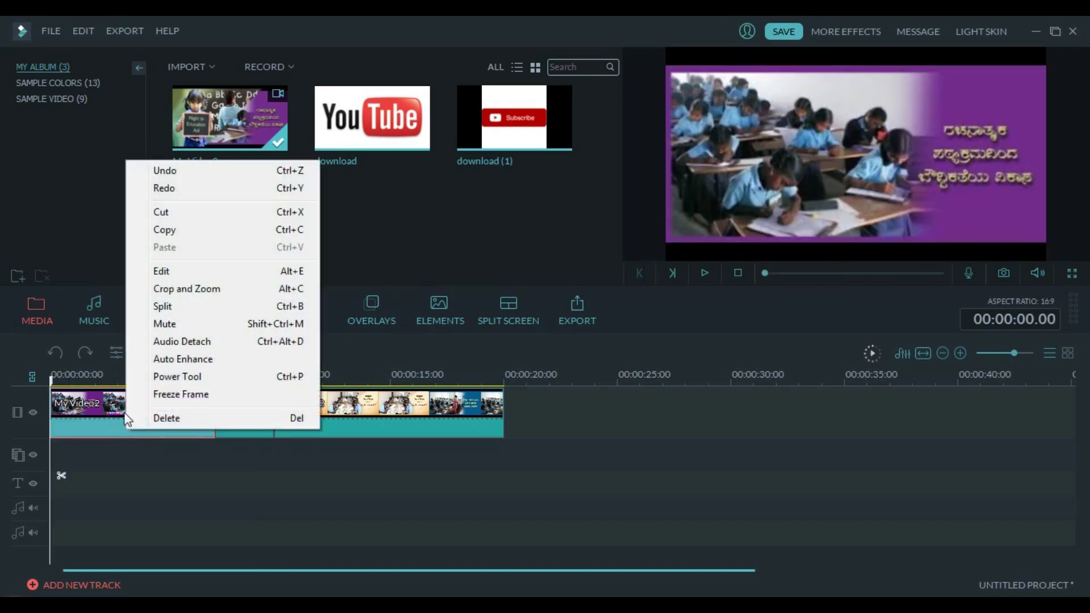
click(191, 342)
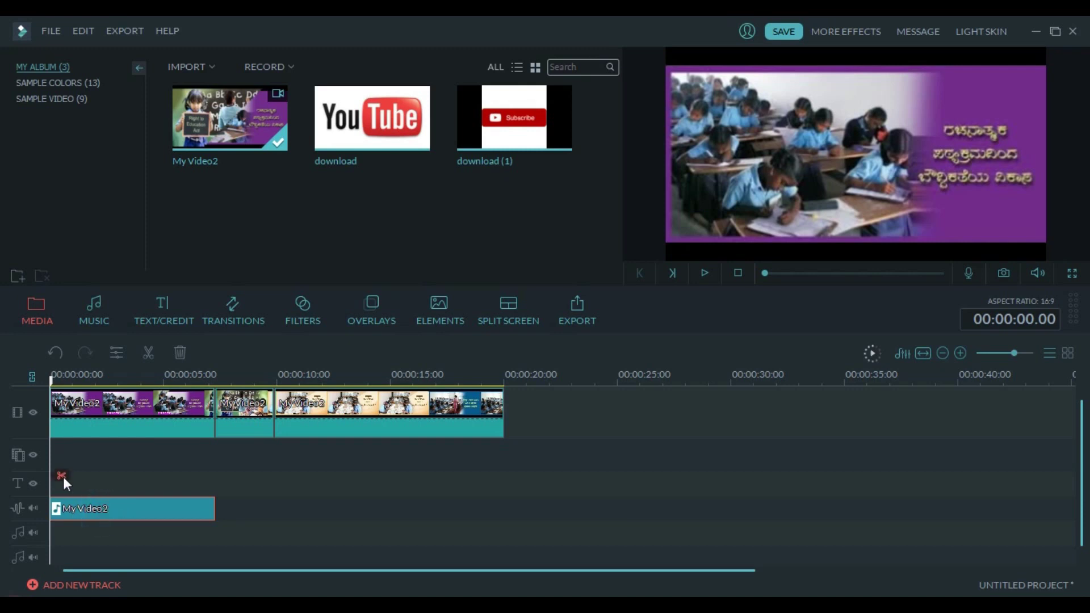
- Delete the first segment's detached audio, undo back past the detachment, redo it and delete the audio again
key(Delete)
click(54, 351)
click(54, 351)
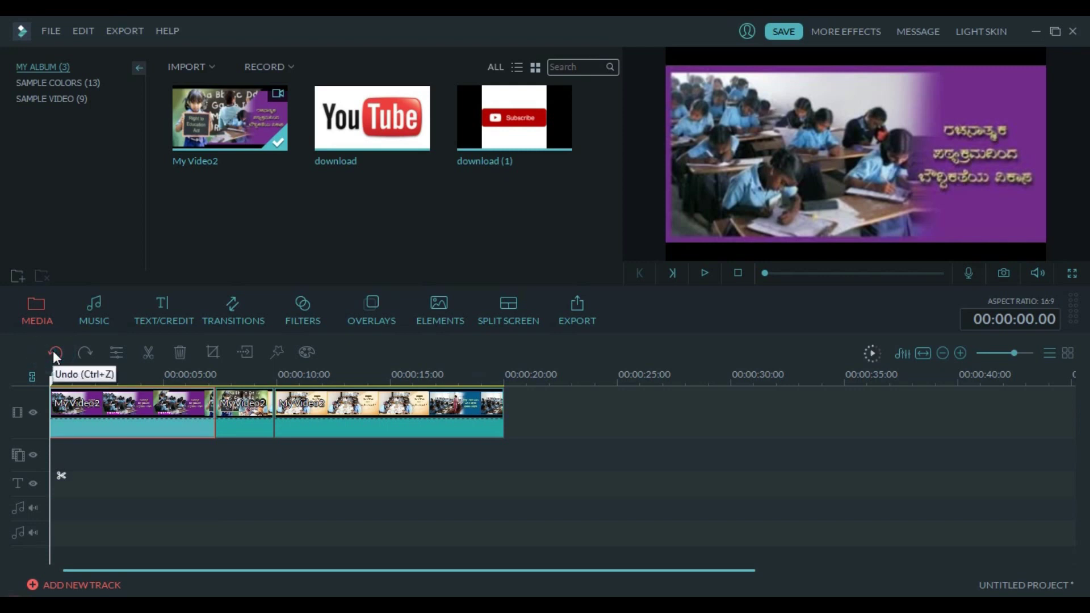
click(83, 352)
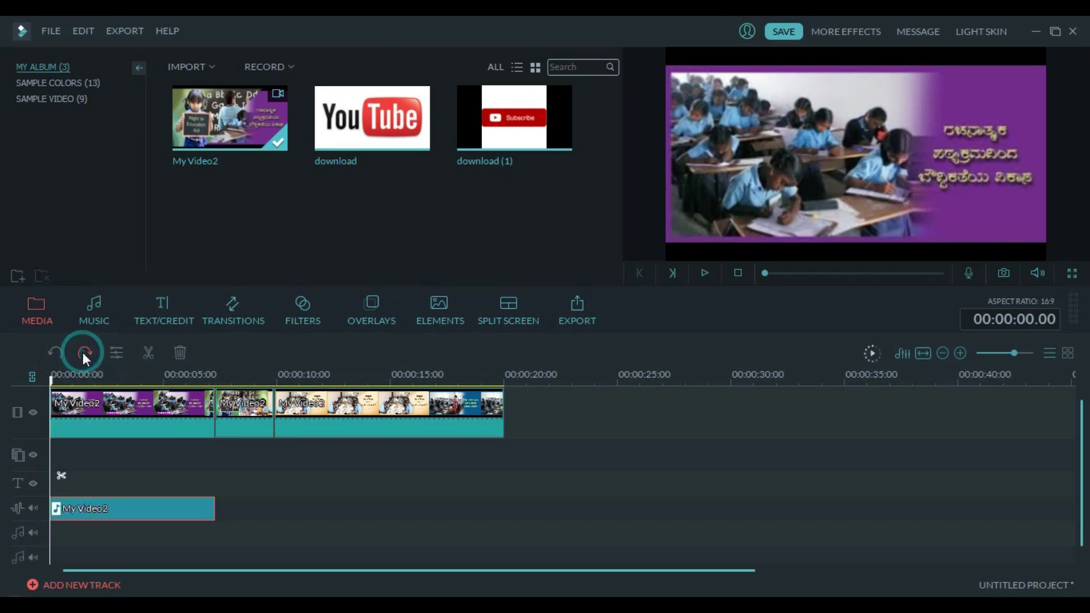
click(182, 353)
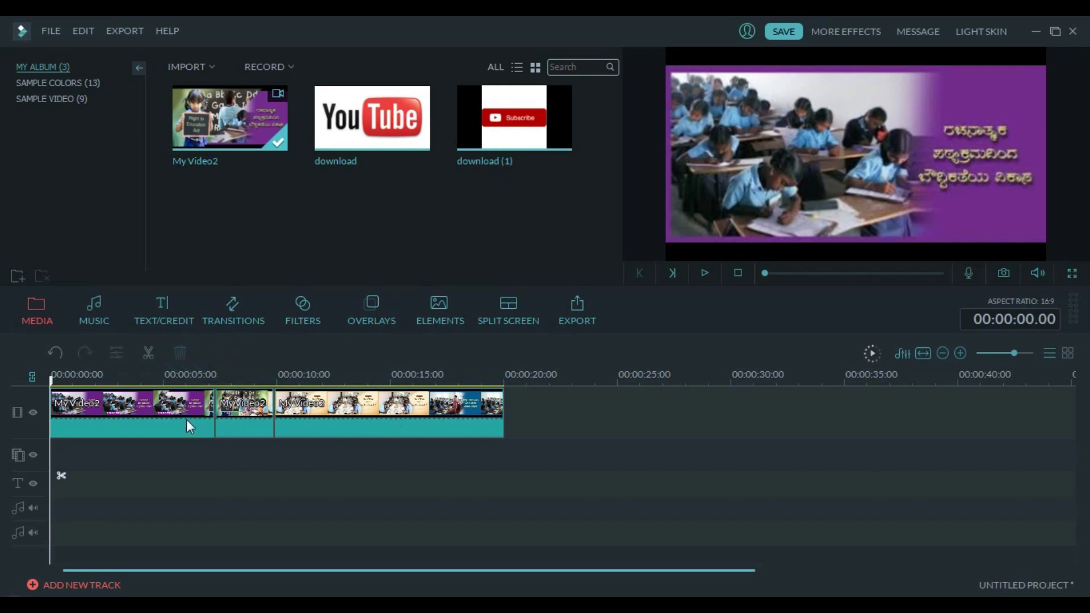
- Play from the first segment to 00:00:10.14 and split the last My Video2 segment there
click(90, 423)
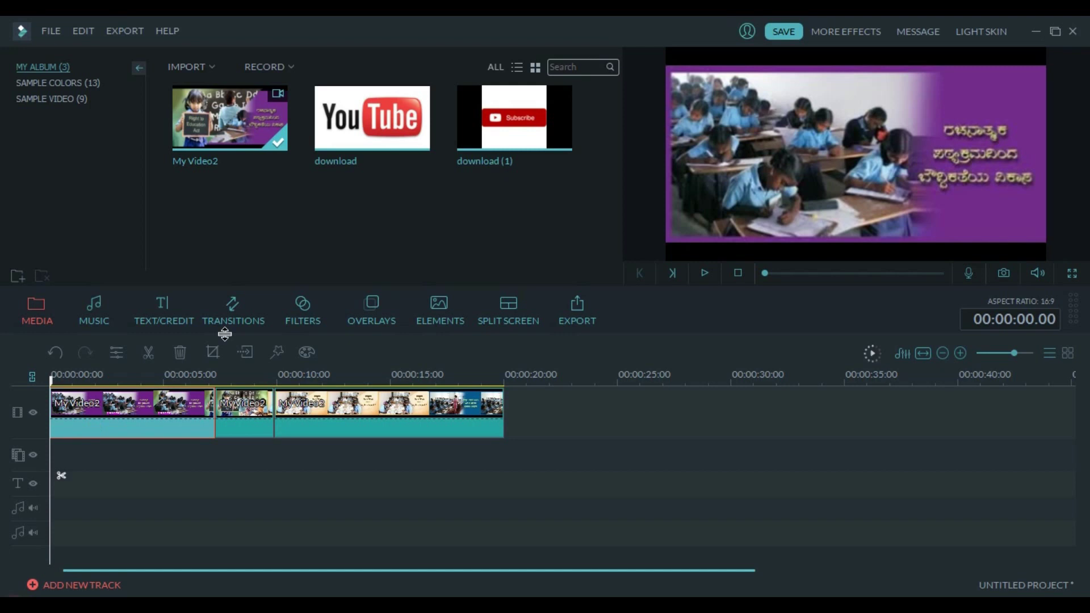
click(704, 274)
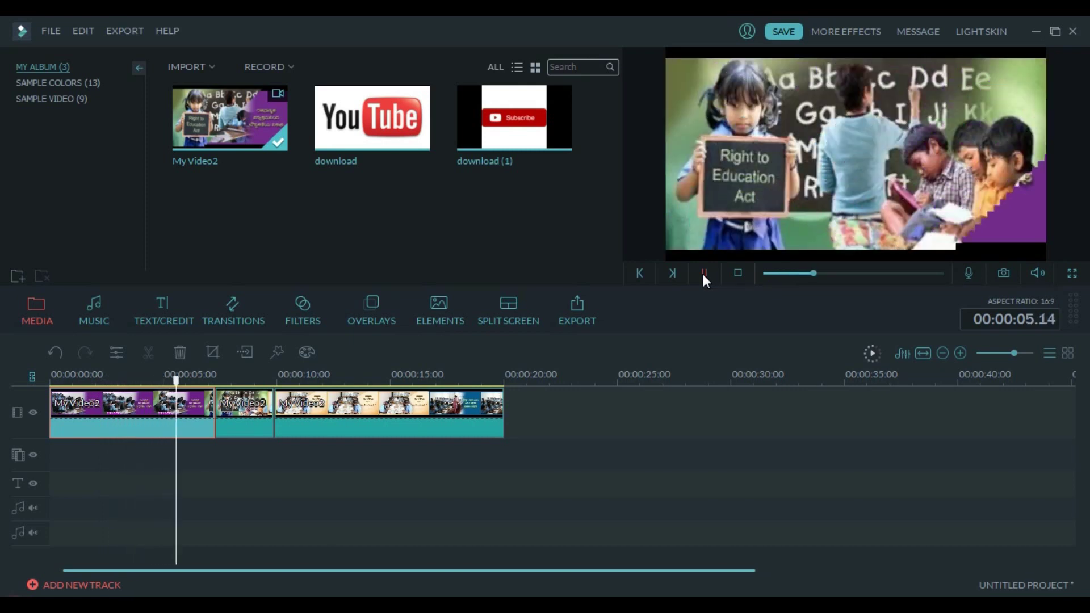
click(704, 273)
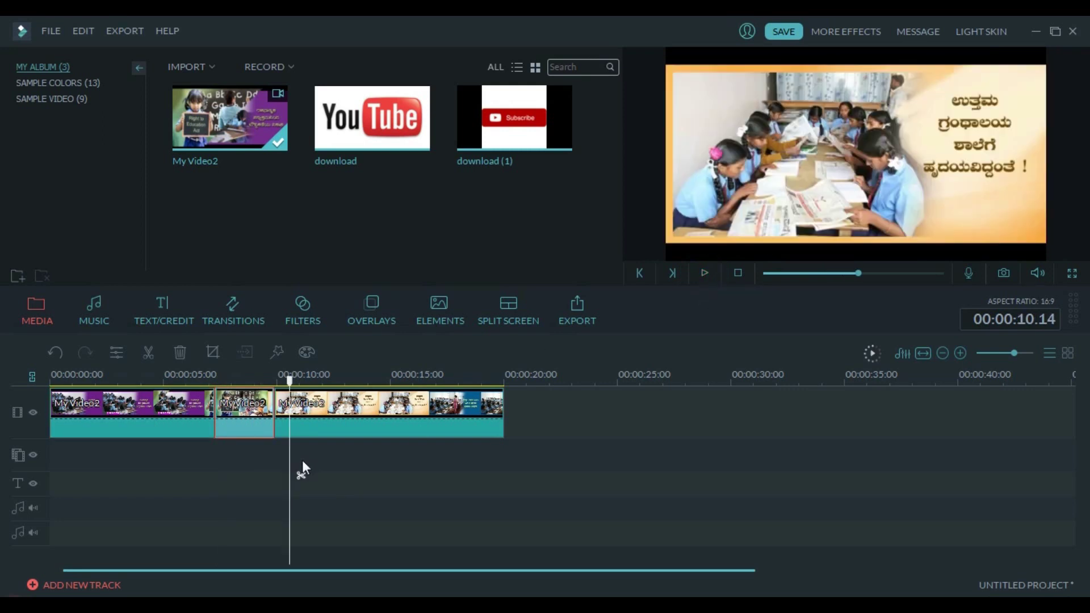
click(302, 471)
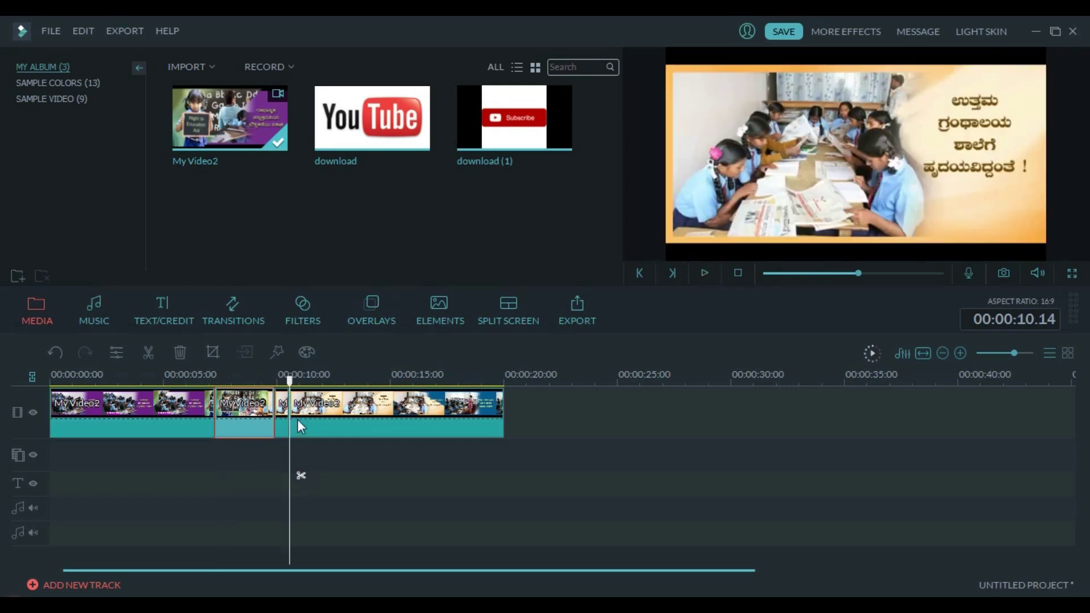
- Continue playback to 00:00:13.01 and split the last segment at that point
click(707, 272)
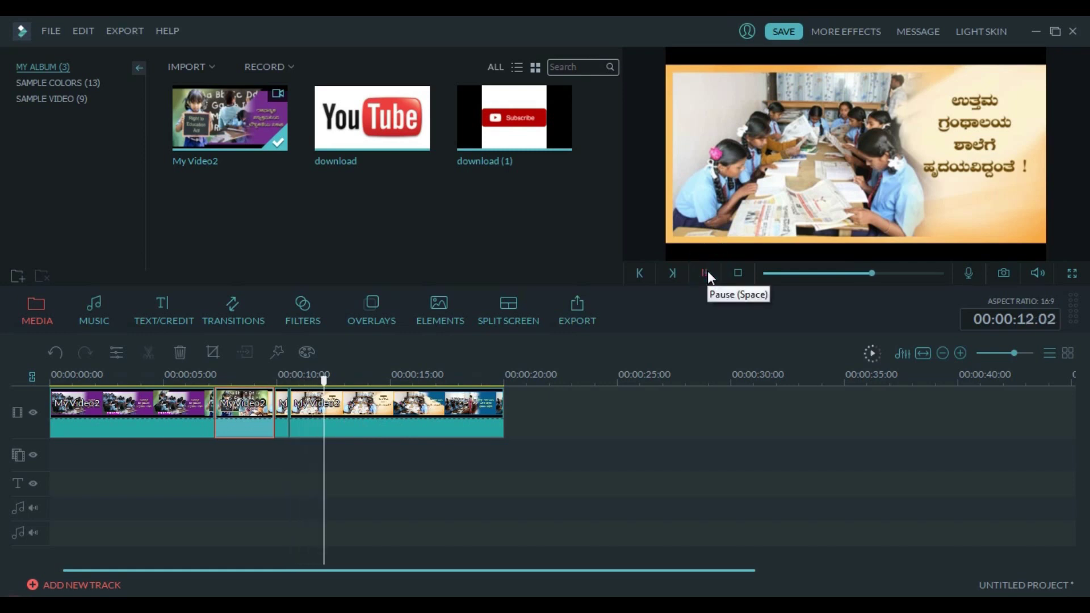
click(708, 271)
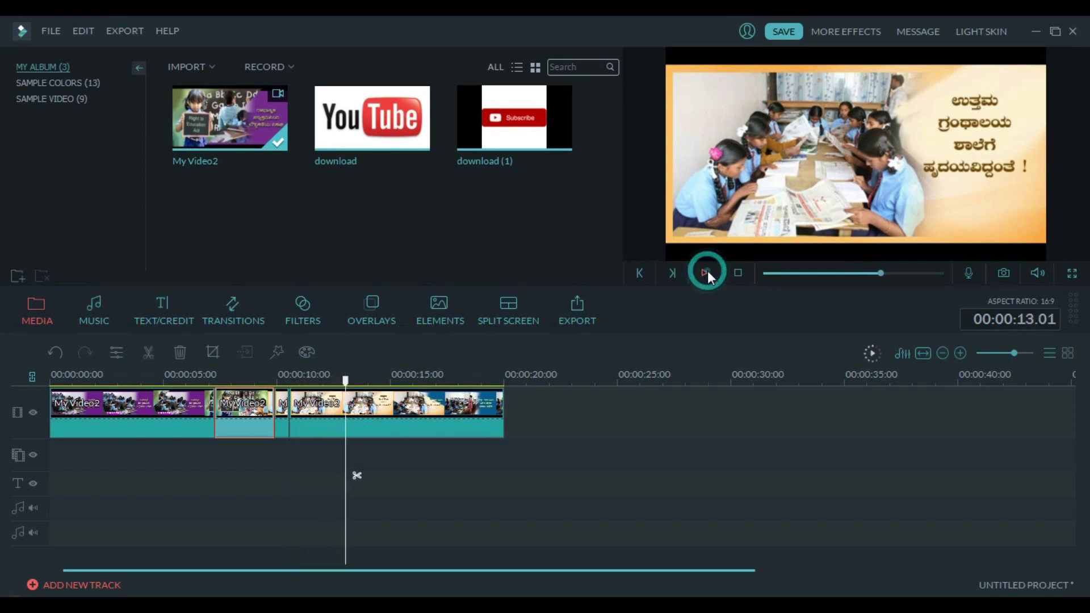
click(357, 476)
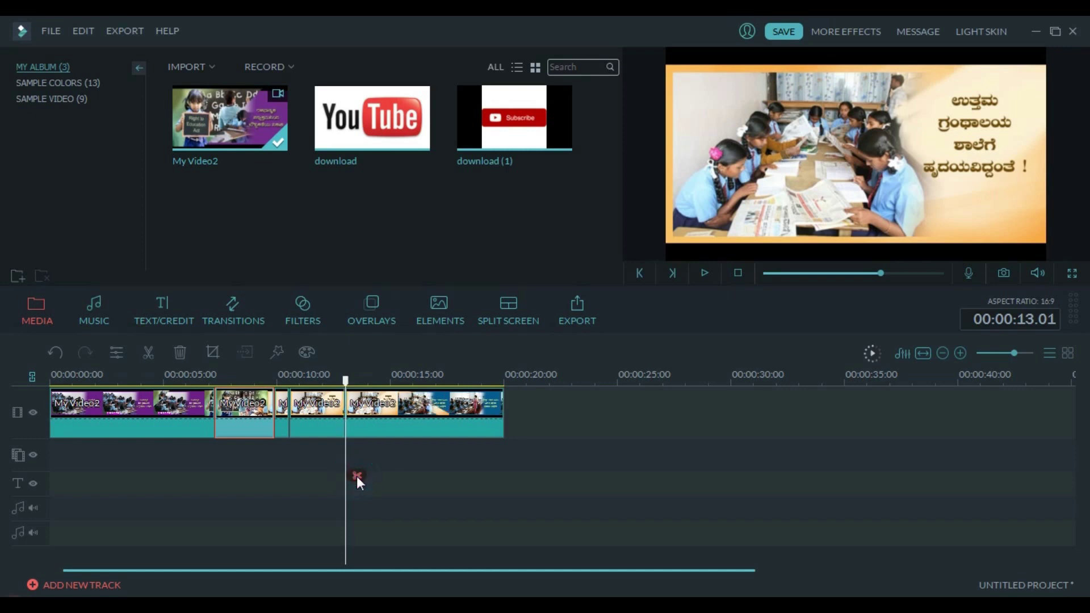
- Crop the My Video2 segment starting at 00:00:10.14 to a 1004 × 565 area around the caption, keeping the 16:9 constraint
click(308, 412)
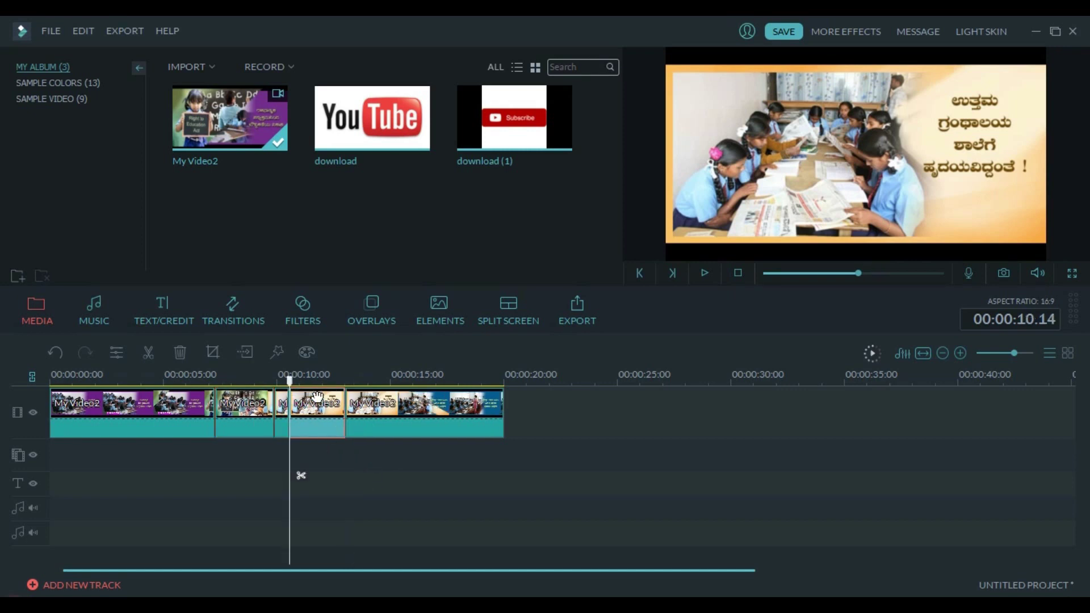
right_click(323, 429)
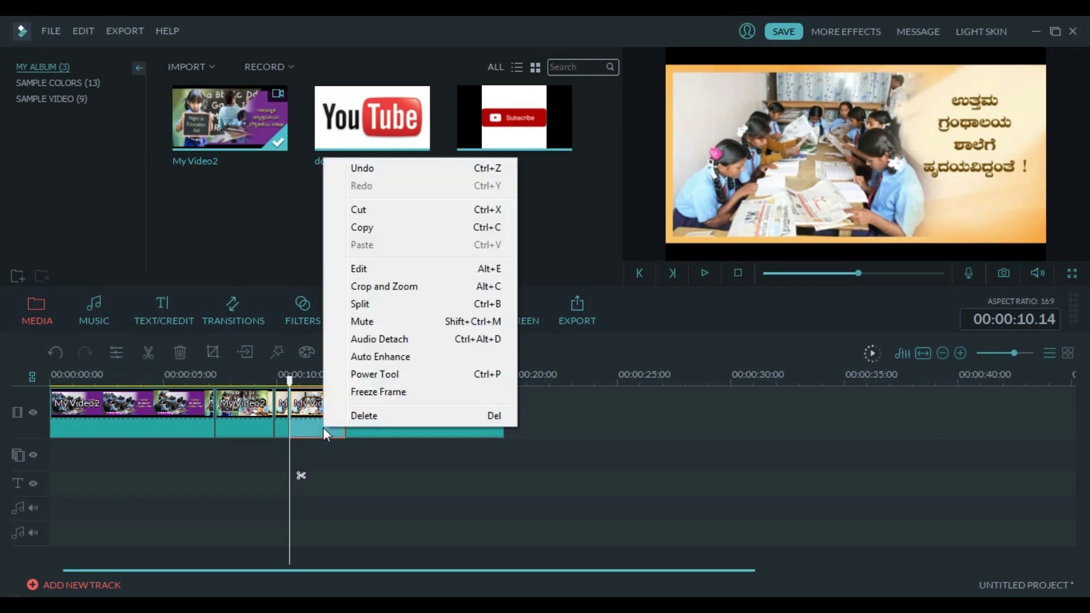
click(407, 288)
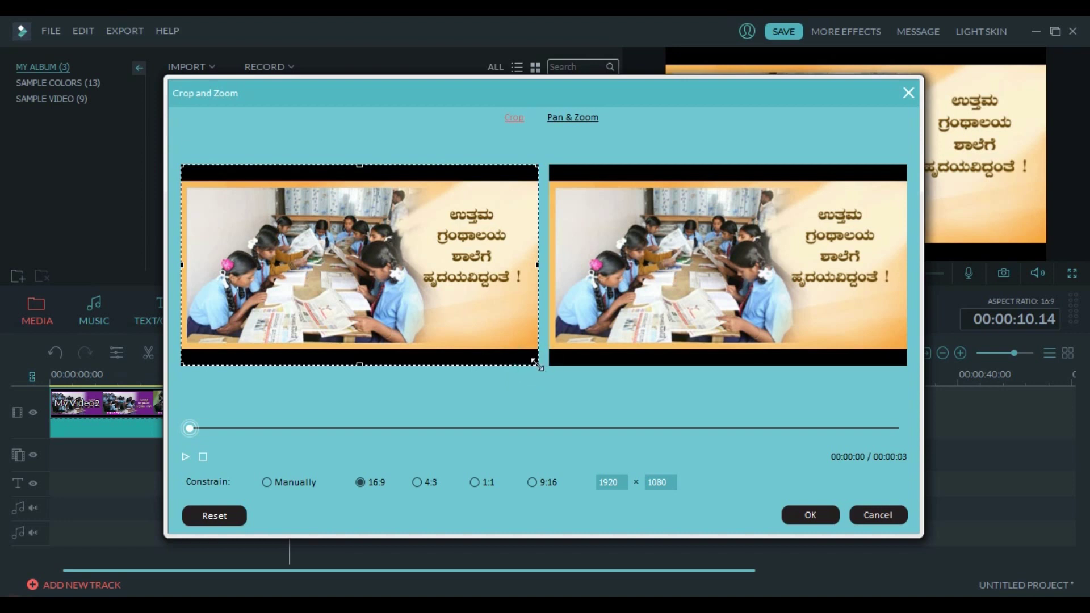
drag(537, 360, 472, 328)
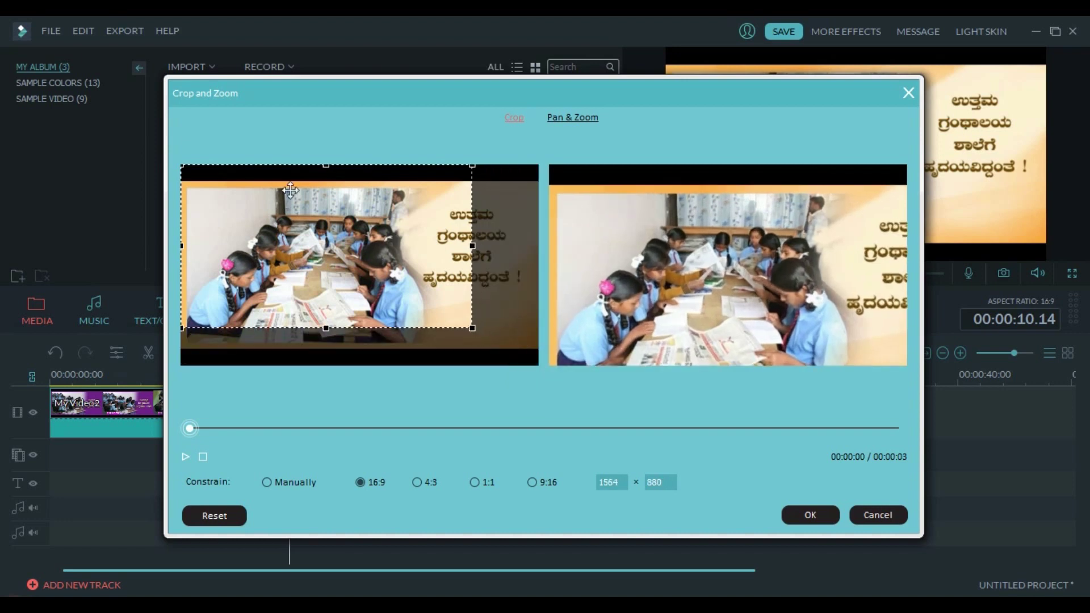
drag(180, 164, 237, 197)
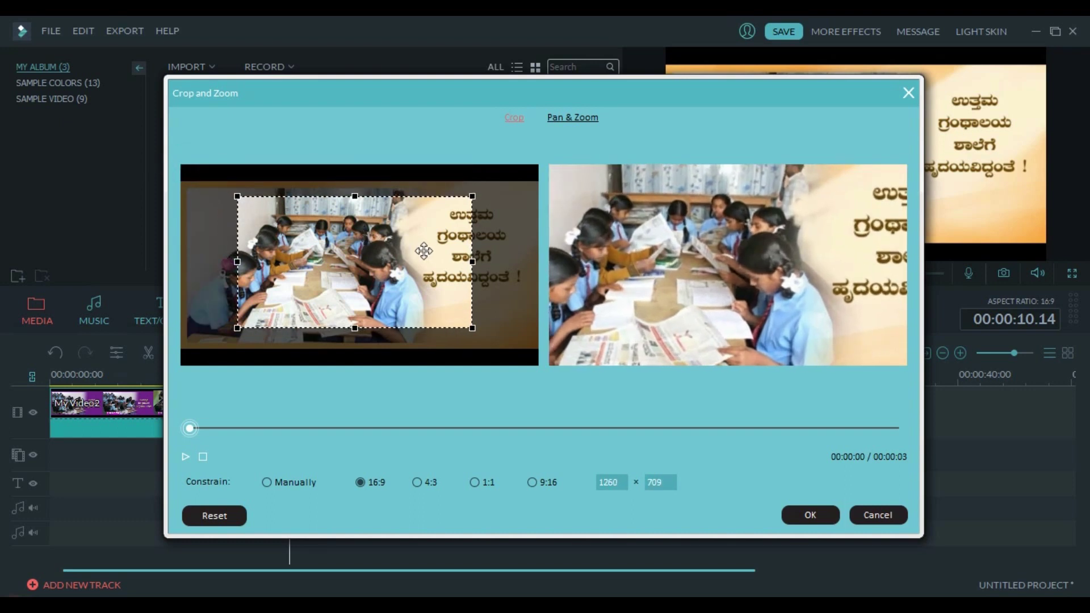
drag(368, 229, 425, 226)
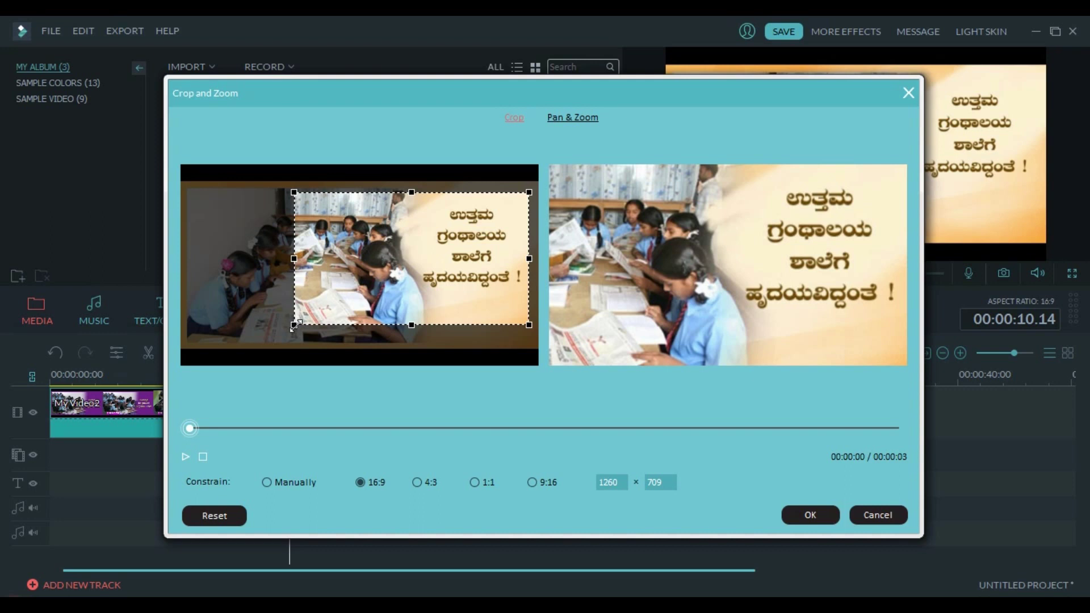
drag(294, 323, 342, 298)
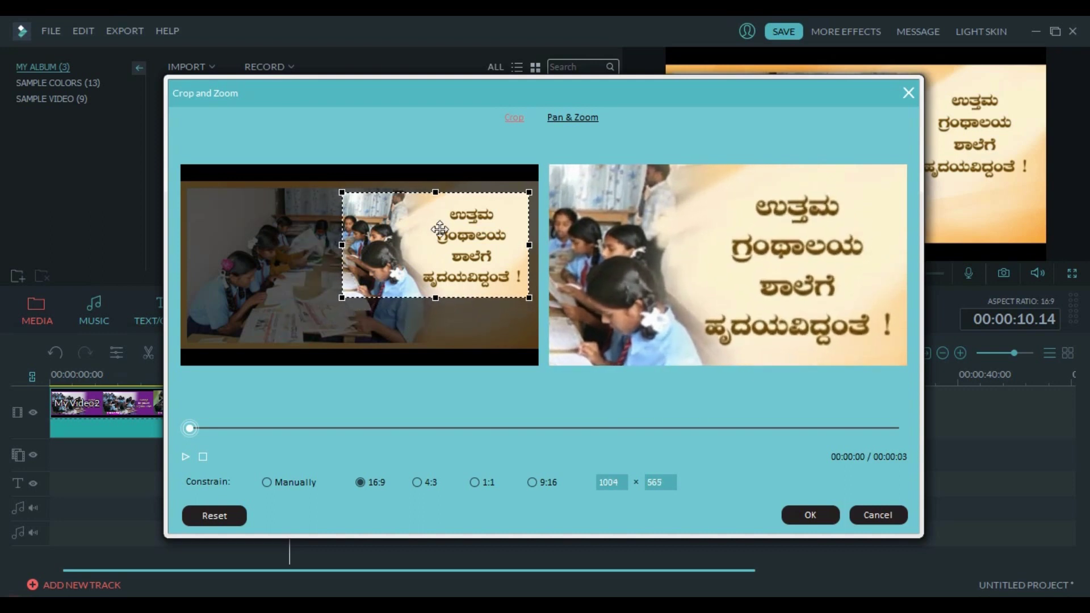
drag(437, 228, 445, 235)
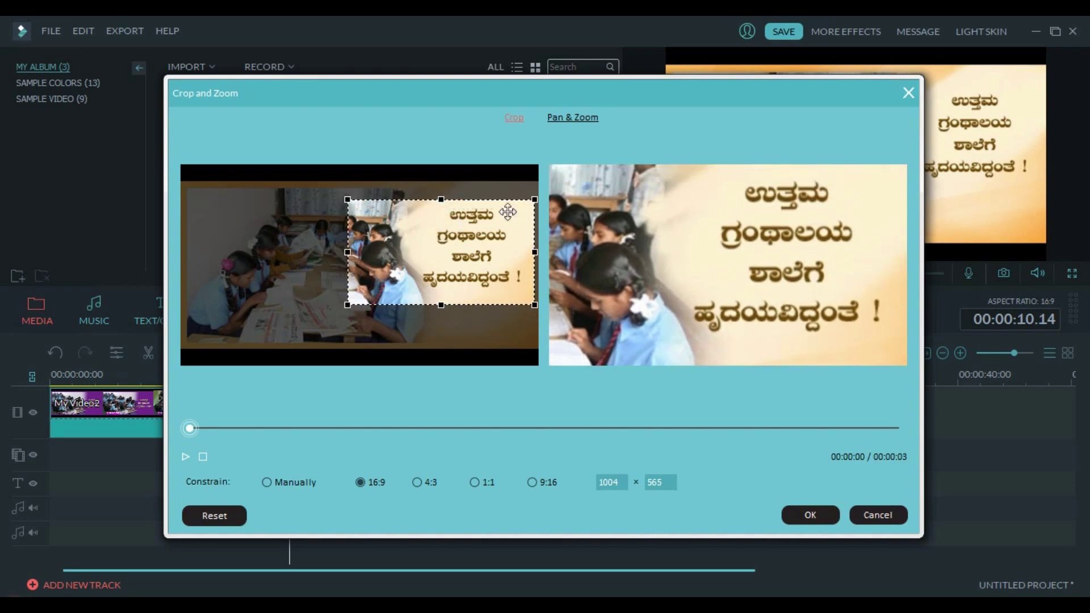
click(805, 509)
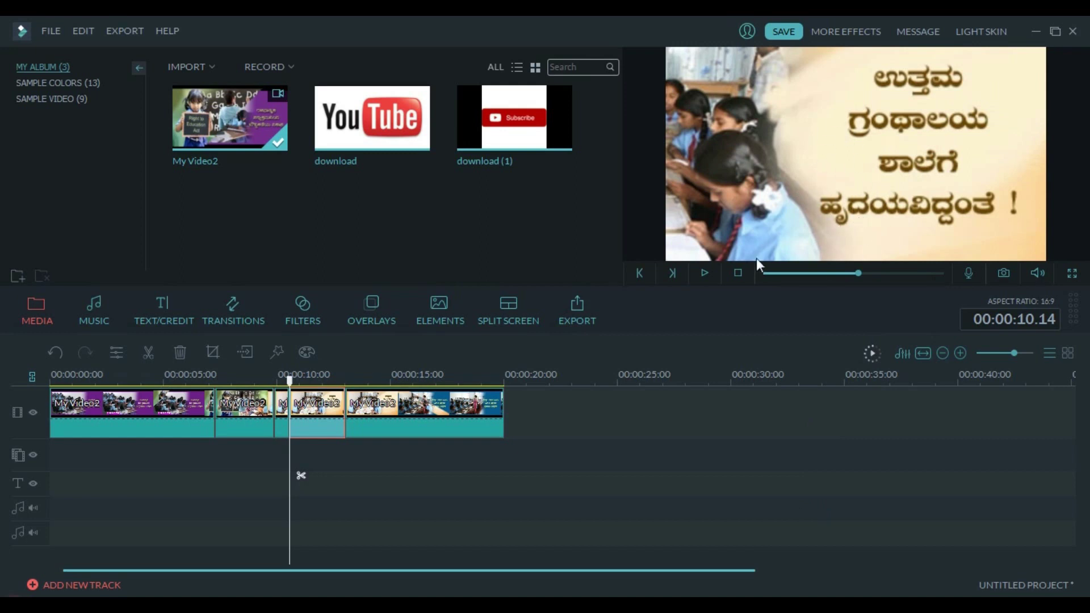
- Preview the cropped segment and split the last My Video2 segment at 00:00:16.01
click(703, 274)
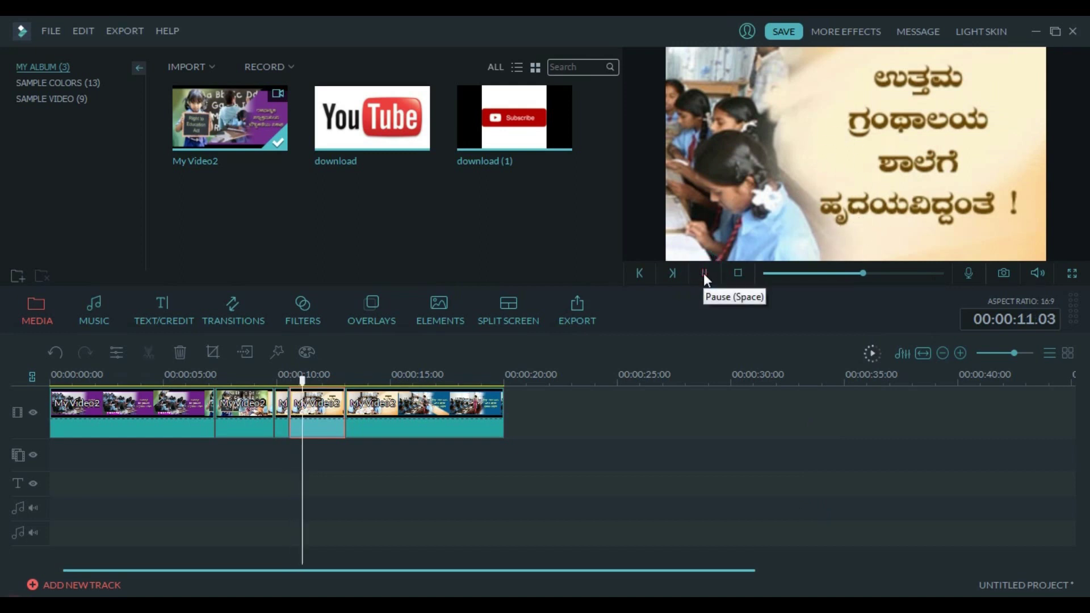
click(703, 273)
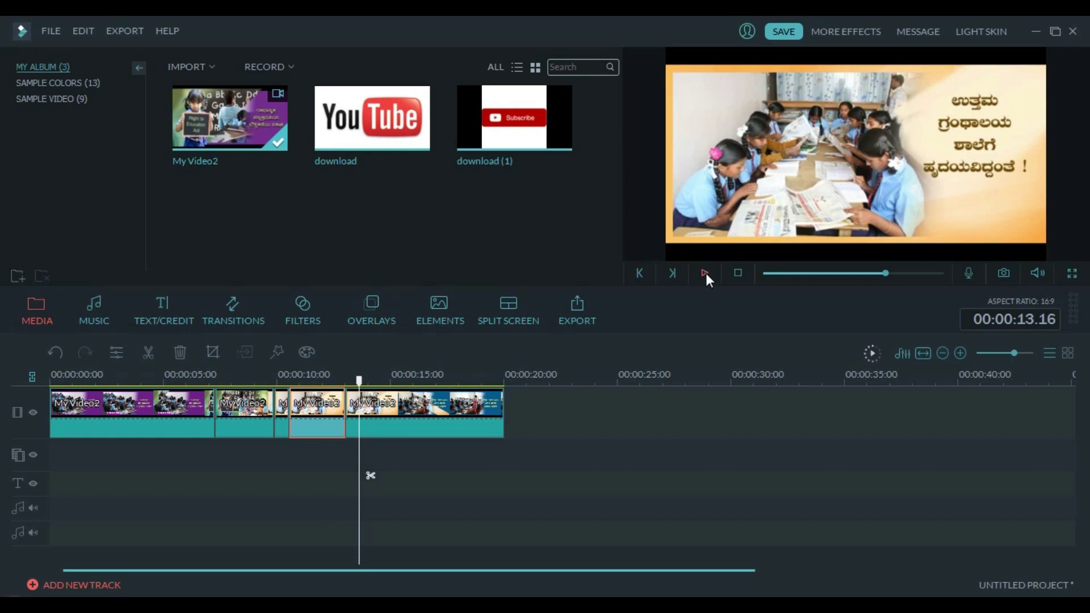
click(424, 468)
click(421, 474)
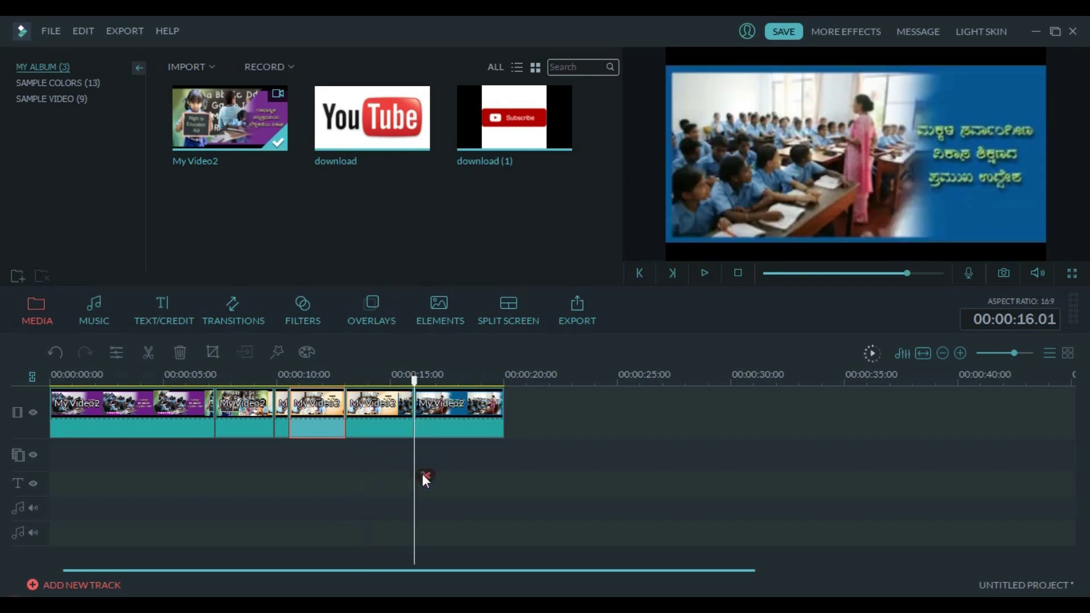
- Continue playback to 00:00:18.07 and split the last segment at that point
click(711, 274)
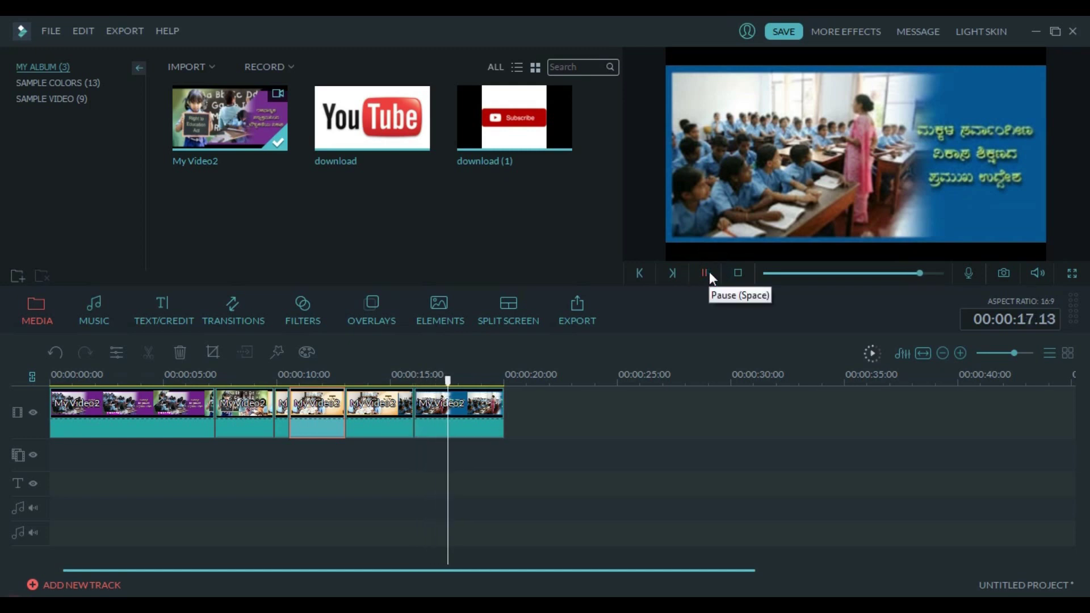
click(710, 273)
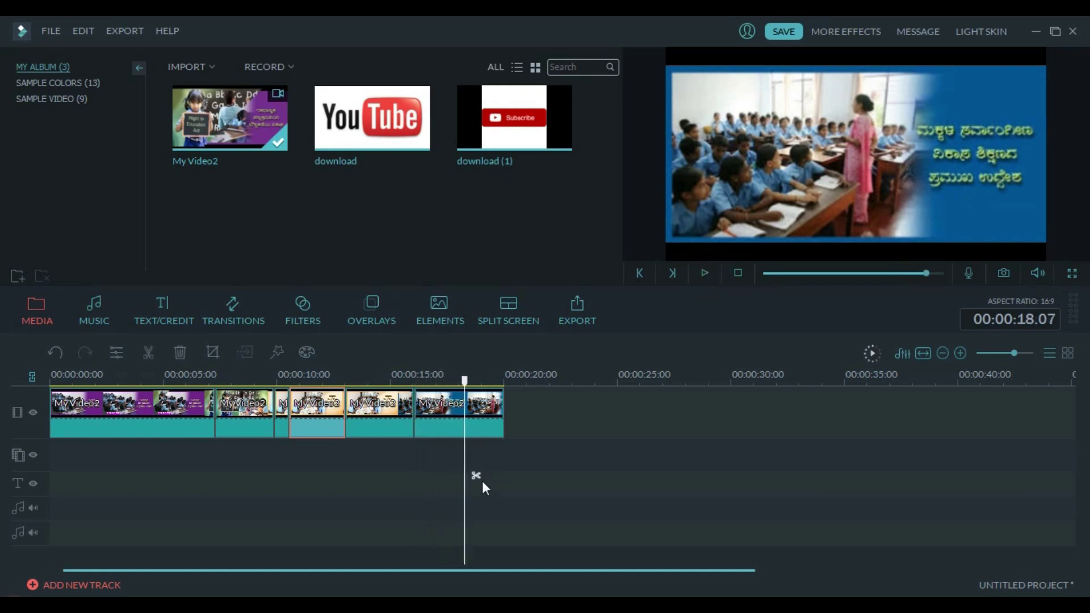
click(479, 476)
- Add a Mosaic to the final My Video2 segment with the Power Tool and fit it over the third caption line
click(484, 415)
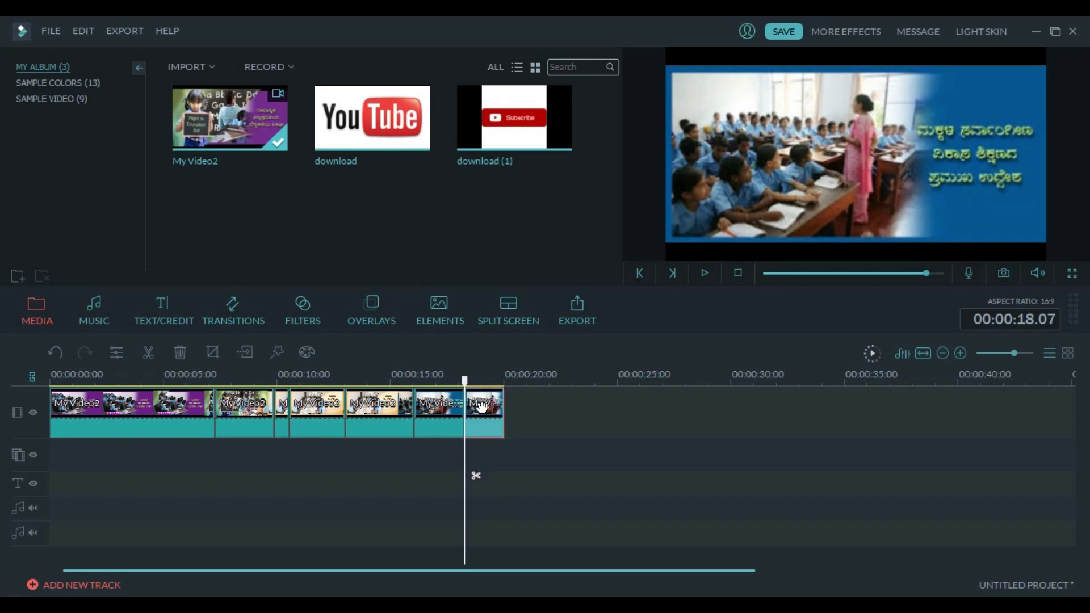
right_click(481, 406)
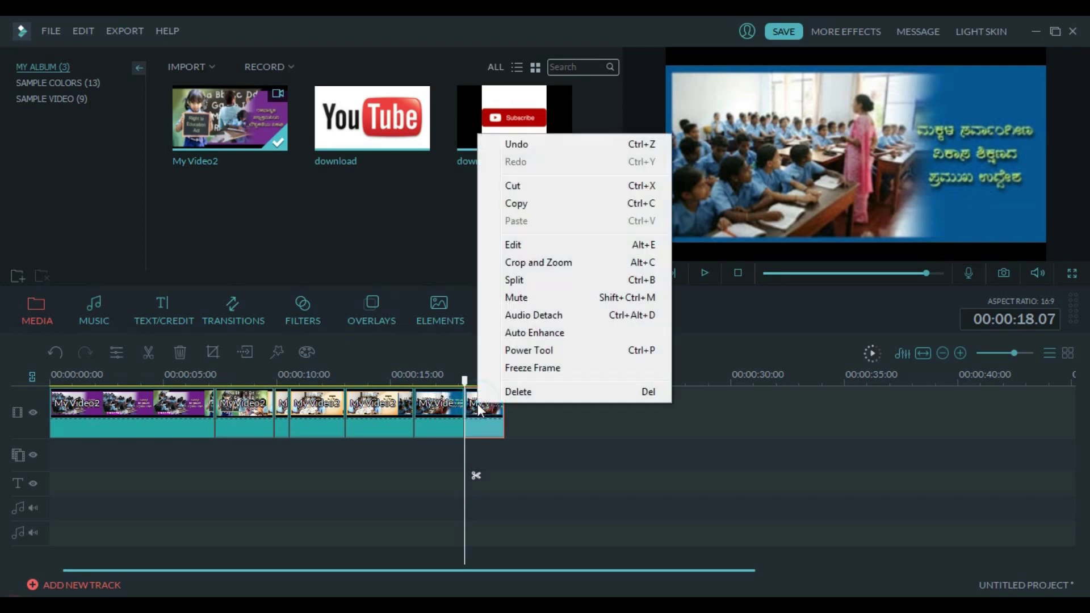
click(569, 414)
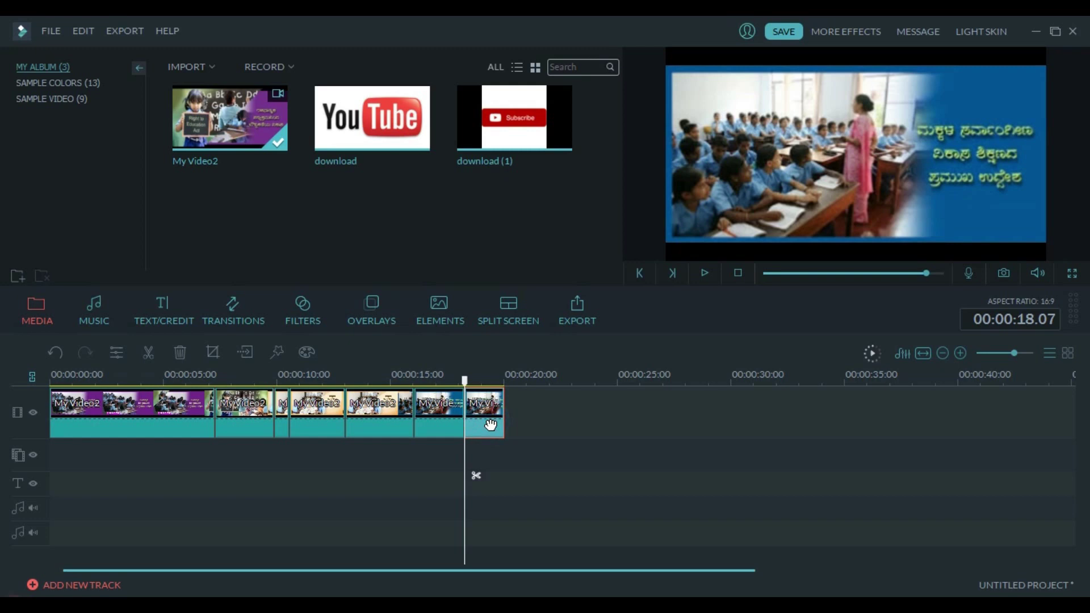
right_click(481, 404)
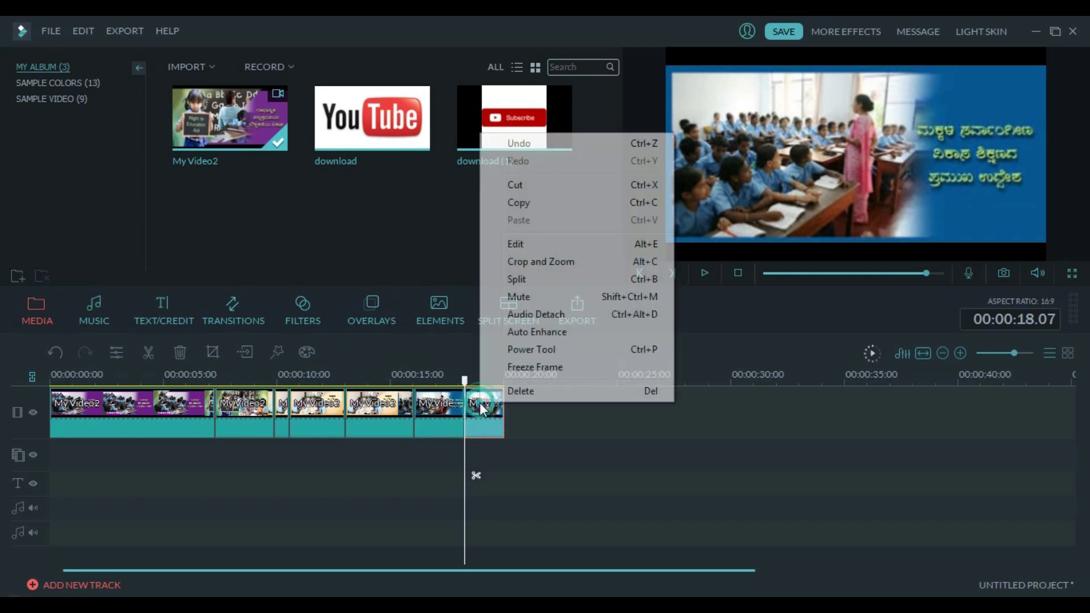
click(537, 350)
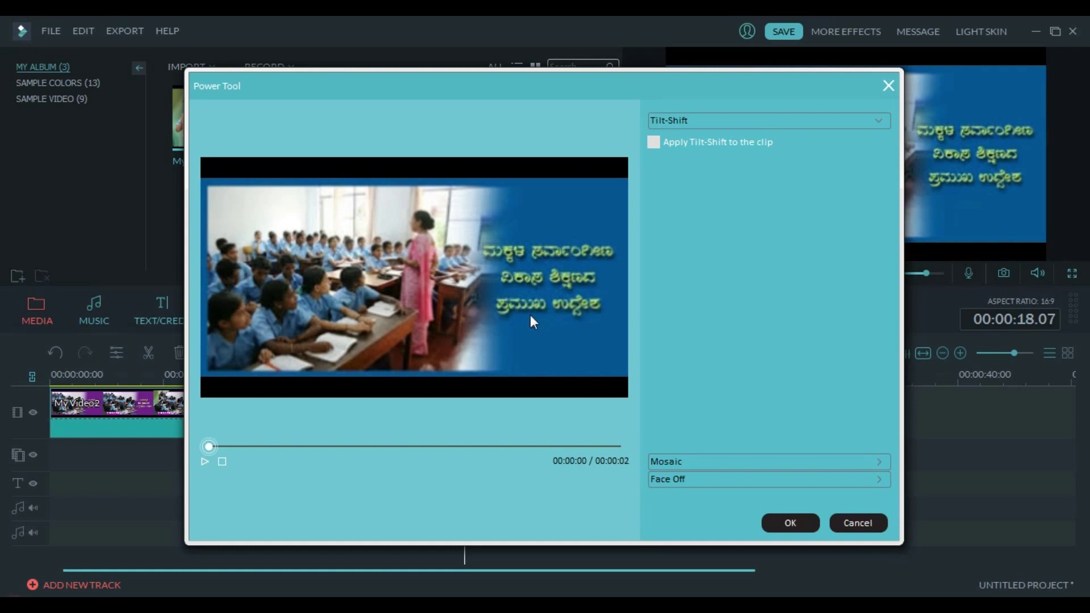
click(668, 467)
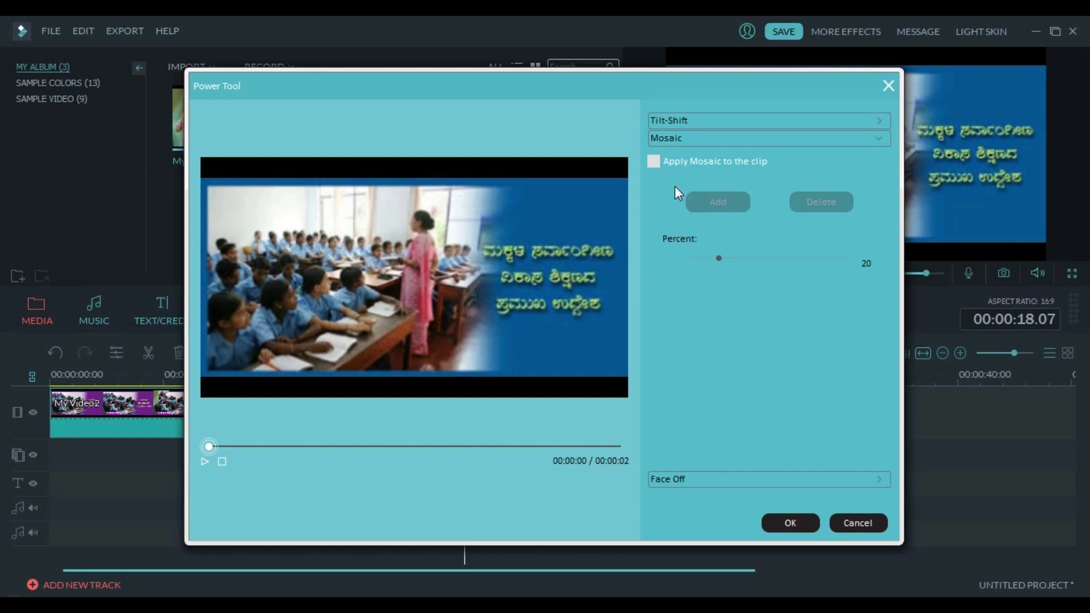
click(661, 164)
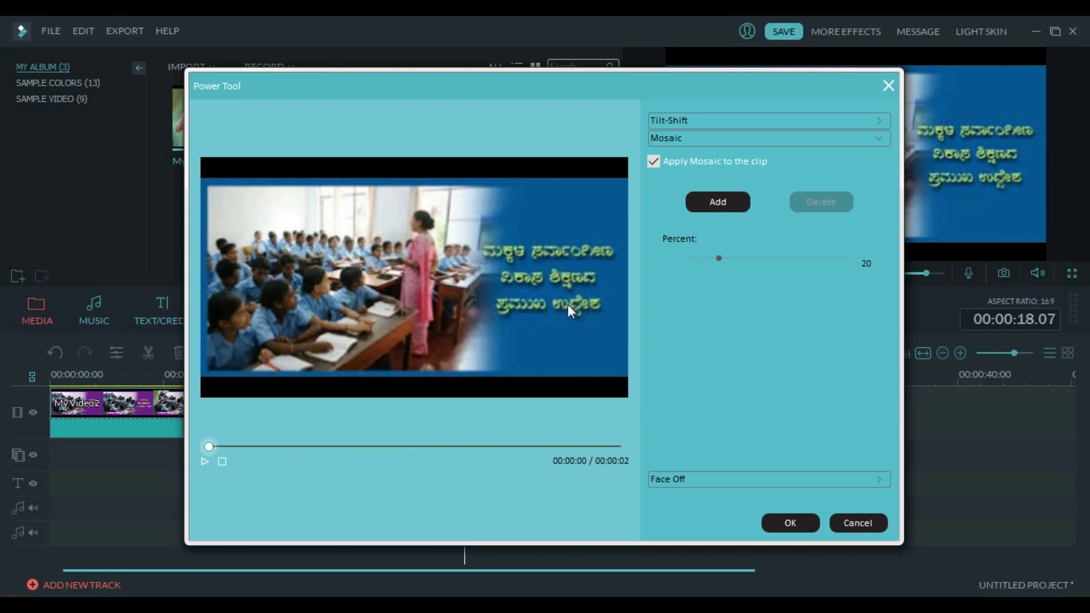
click(718, 202)
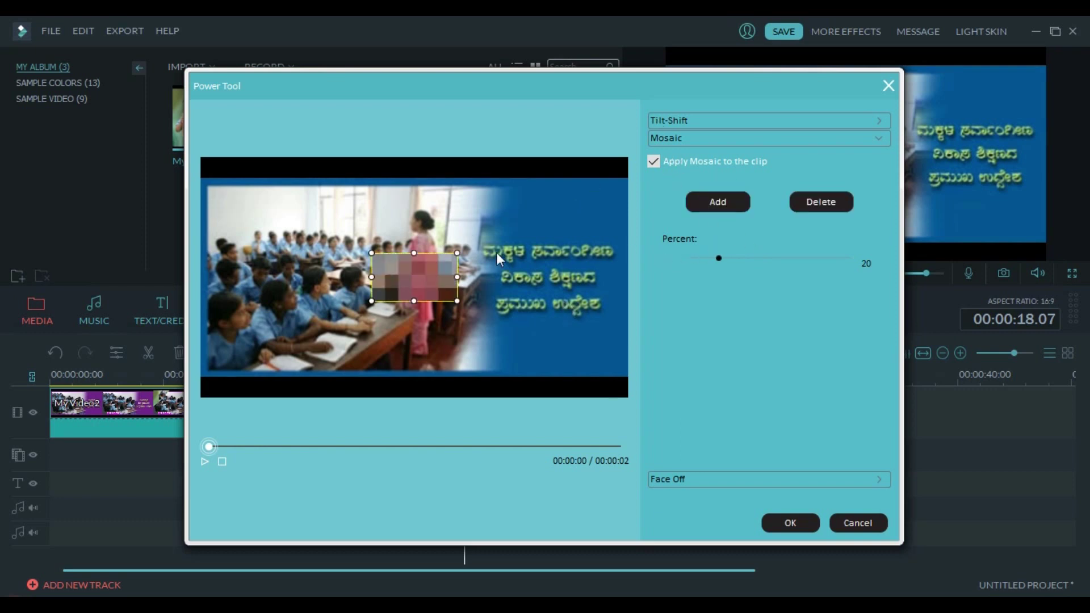
drag(431, 274, 597, 303)
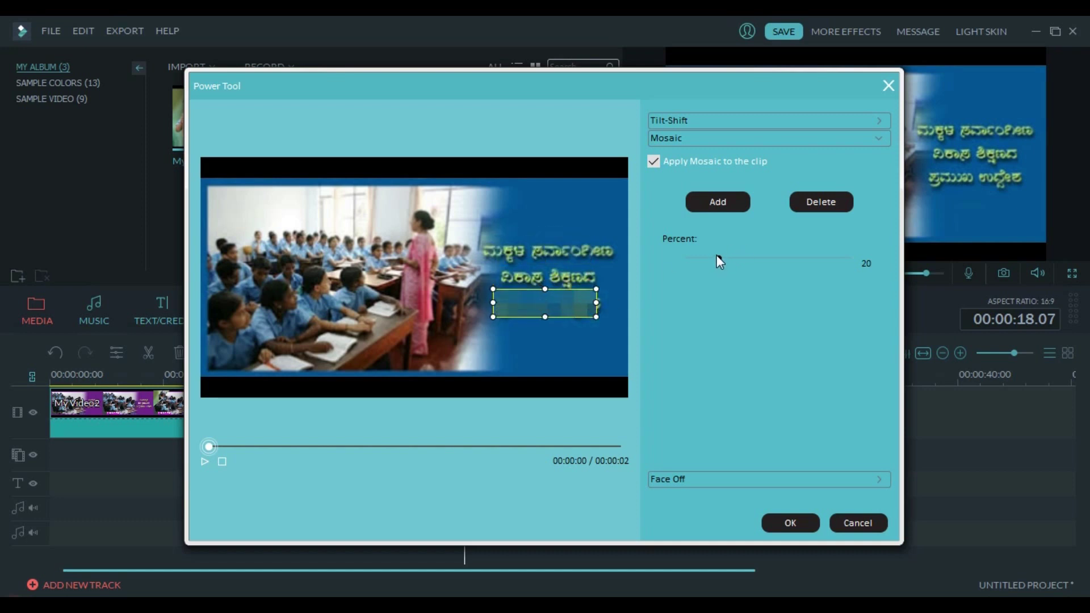
- Set the mosaic strength to 9 percent, apply it and play the final segment
drag(719, 258, 691, 259)
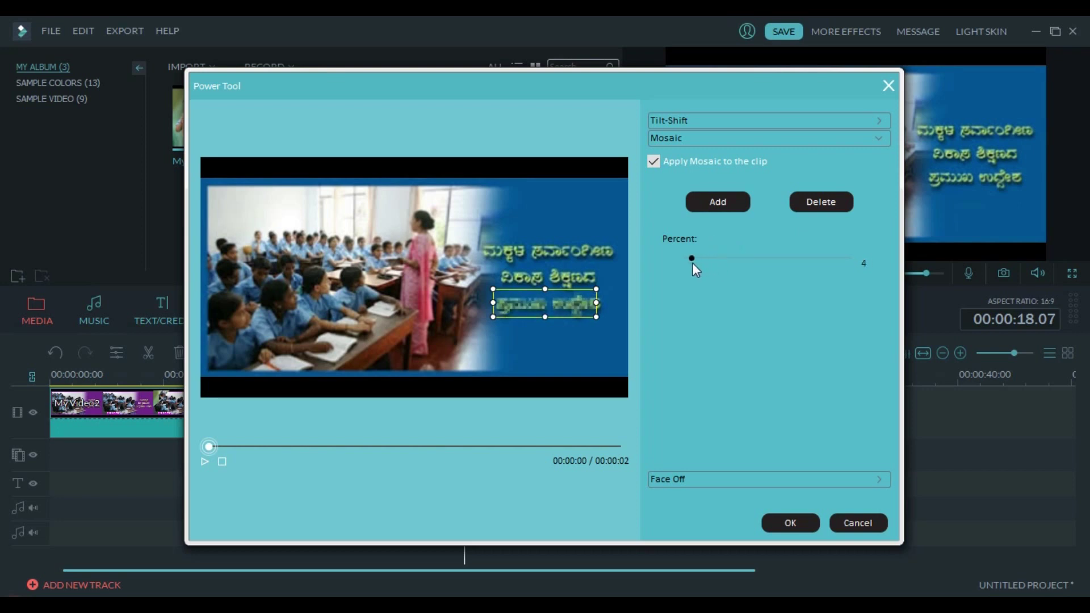
click(715, 259)
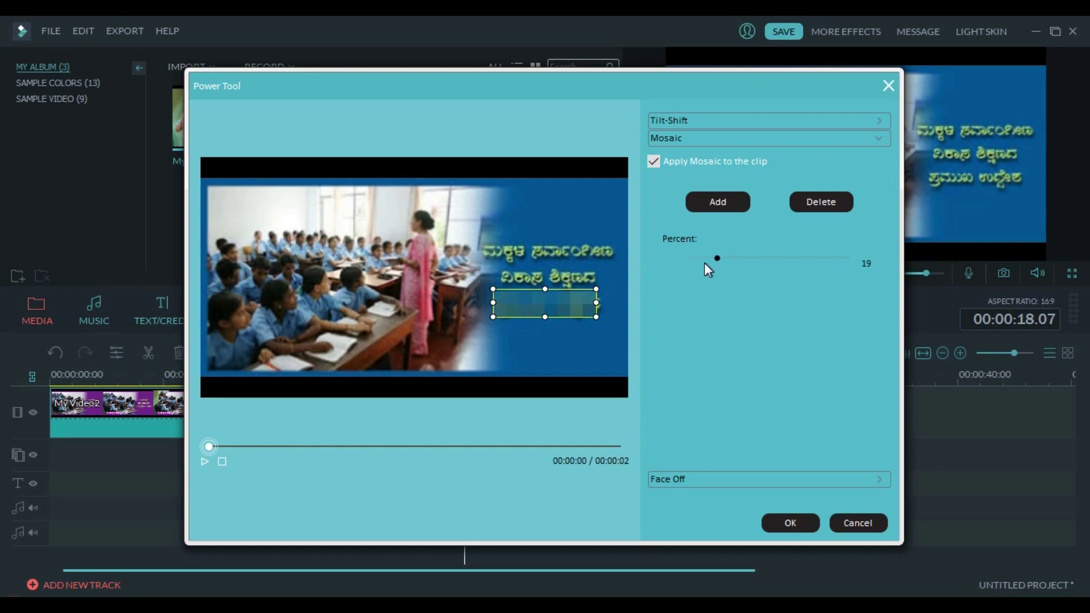
click(702, 261)
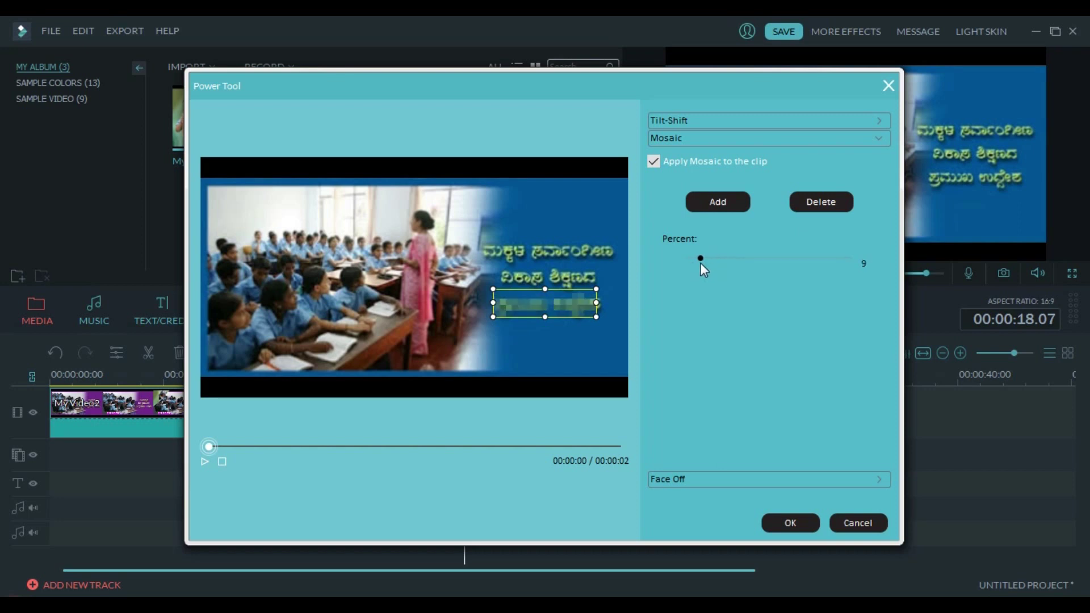
click(798, 526)
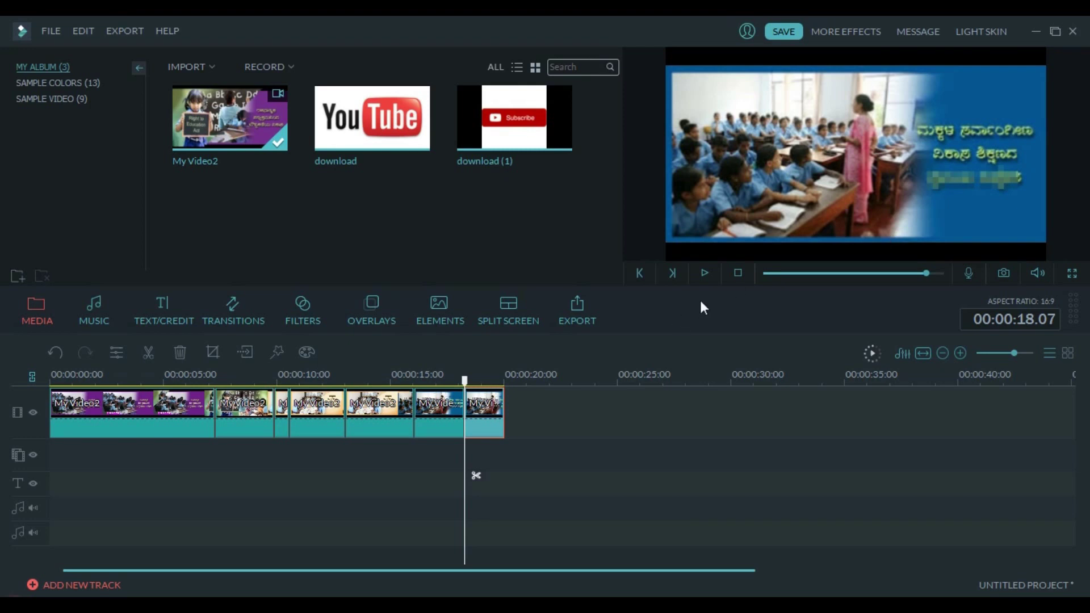
click(703, 272)
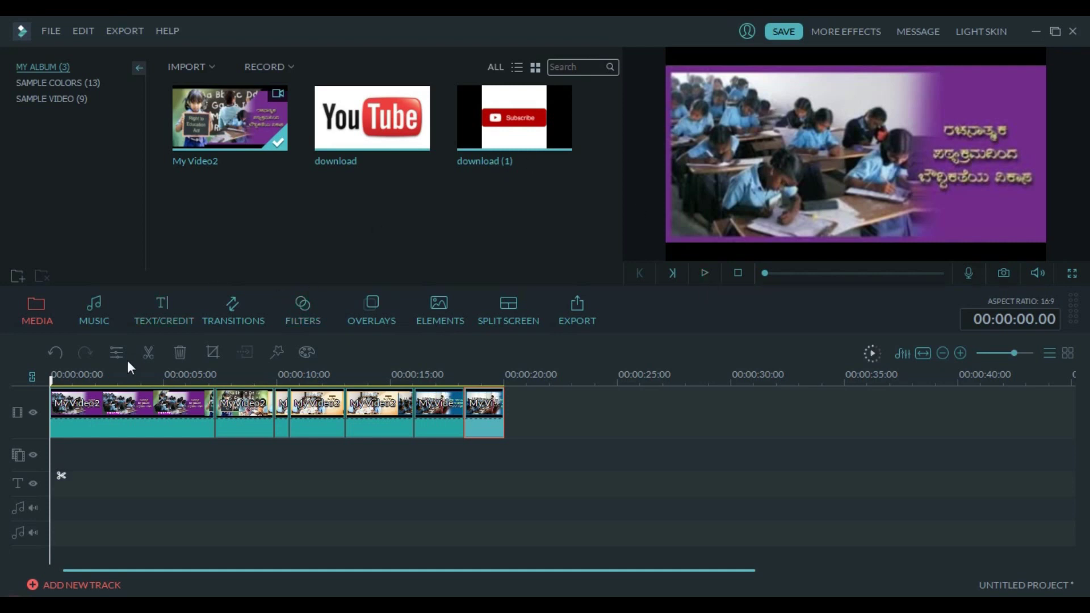
- Open Advanced Color Tuning for the first My Video2 segment
click(152, 315)
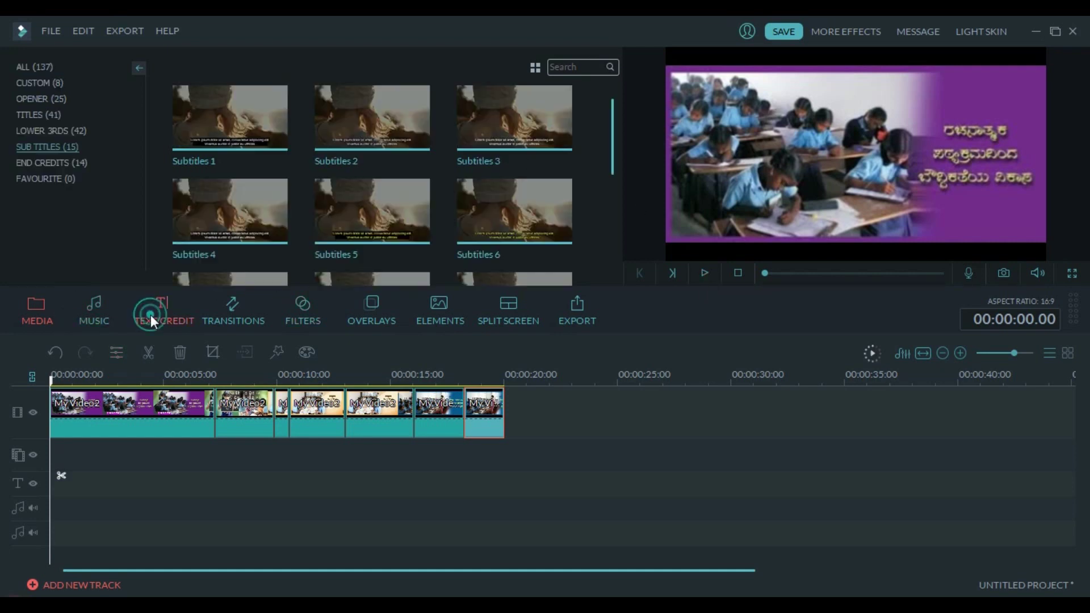
click(156, 429)
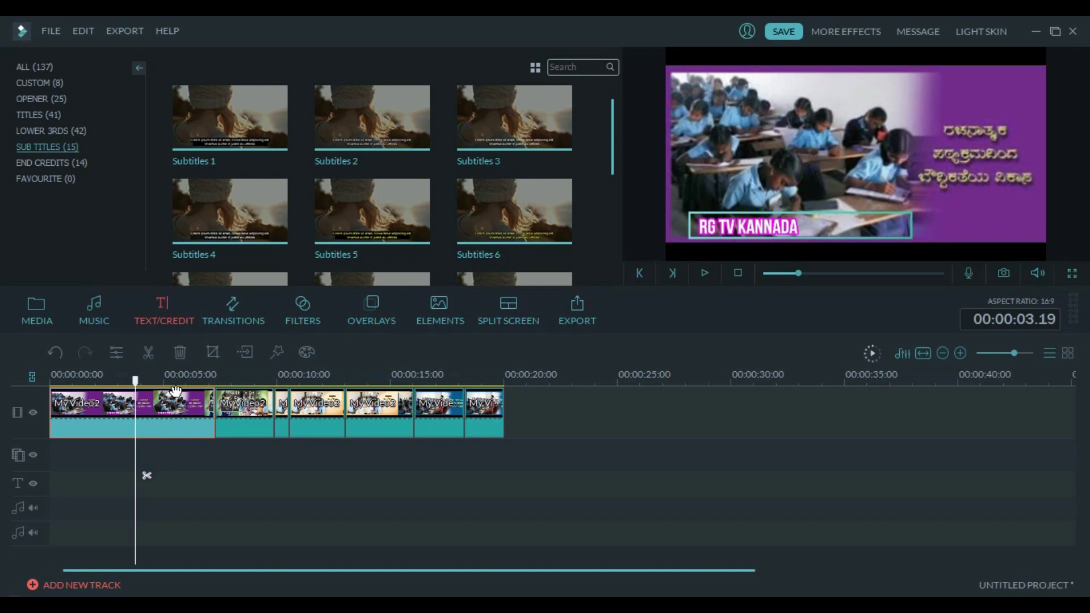
click(305, 352)
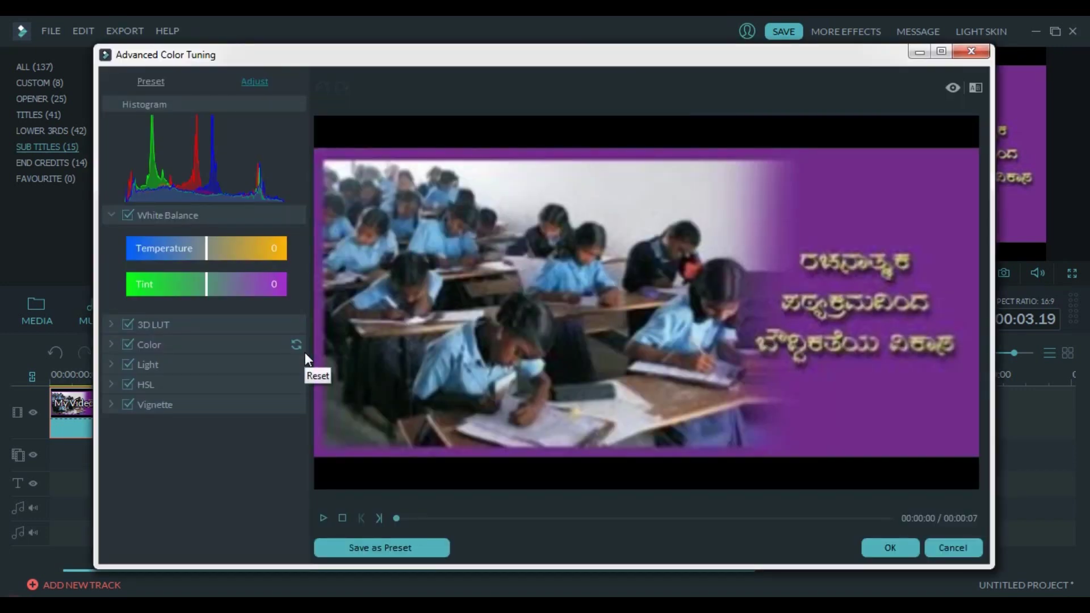
- Try white balance temperatures of 35 and -91, with tints of -91 and 80
click(271, 245)
drag(251, 246, 235, 246)
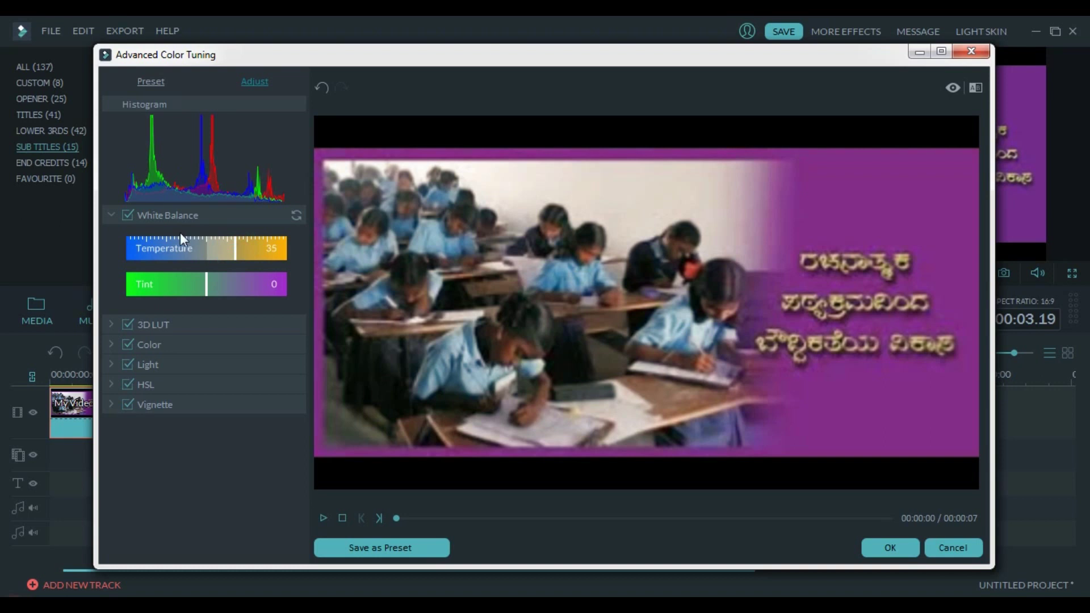
click(134, 244)
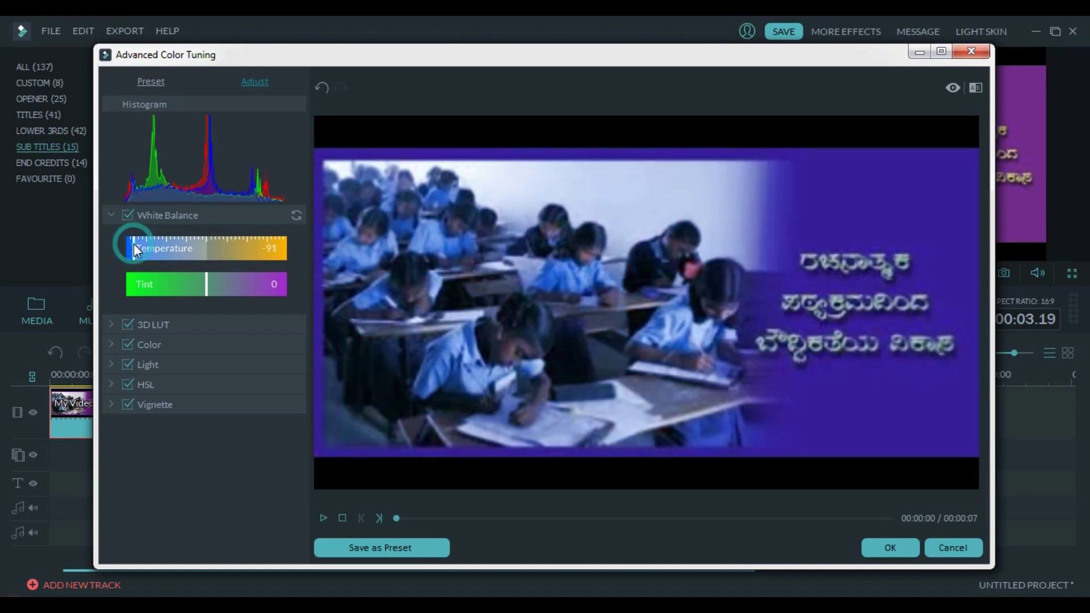
click(134, 292)
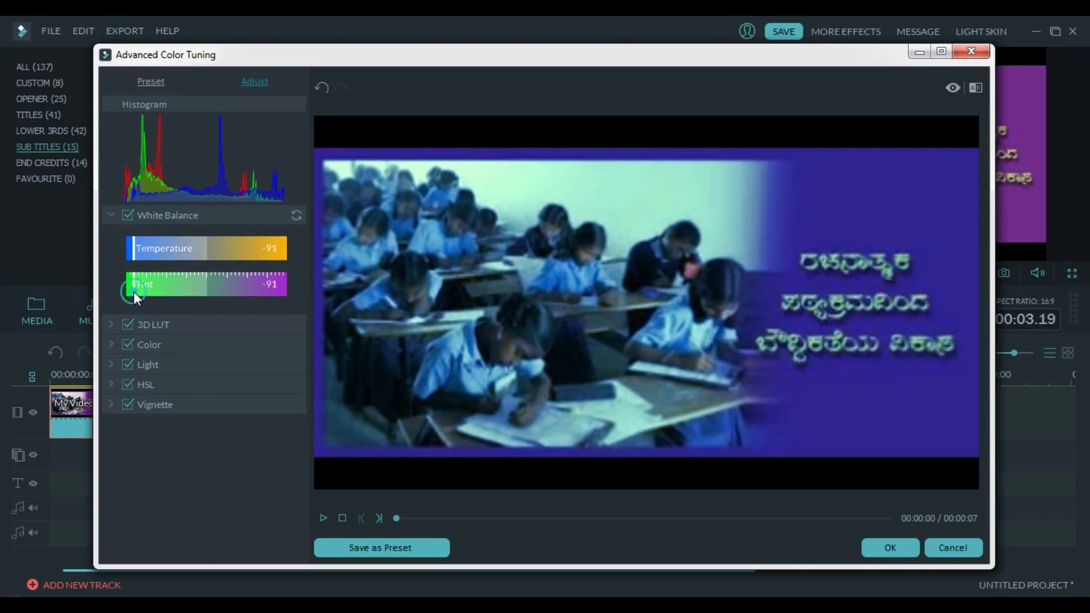
click(271, 279)
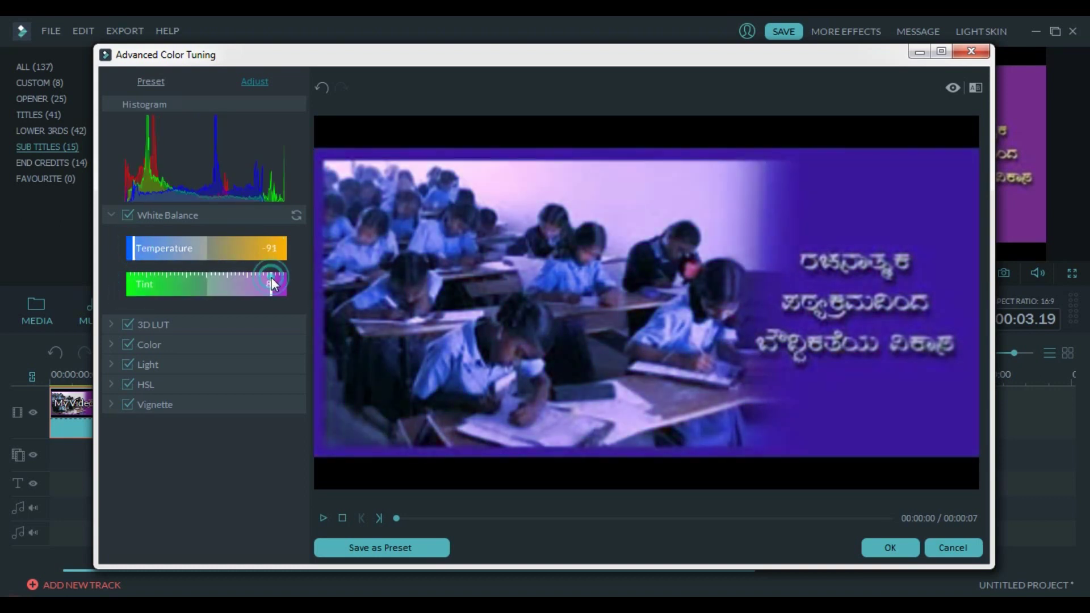
- Try further white balance temperatures of 52, 29, -14 and -96
click(278, 243)
click(249, 248)
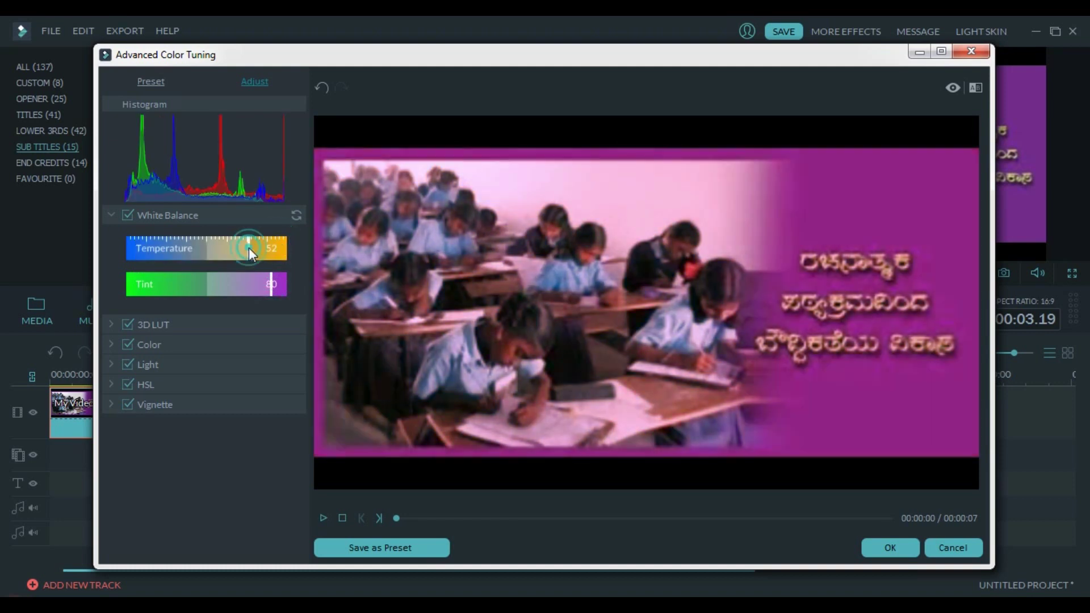
click(231, 247)
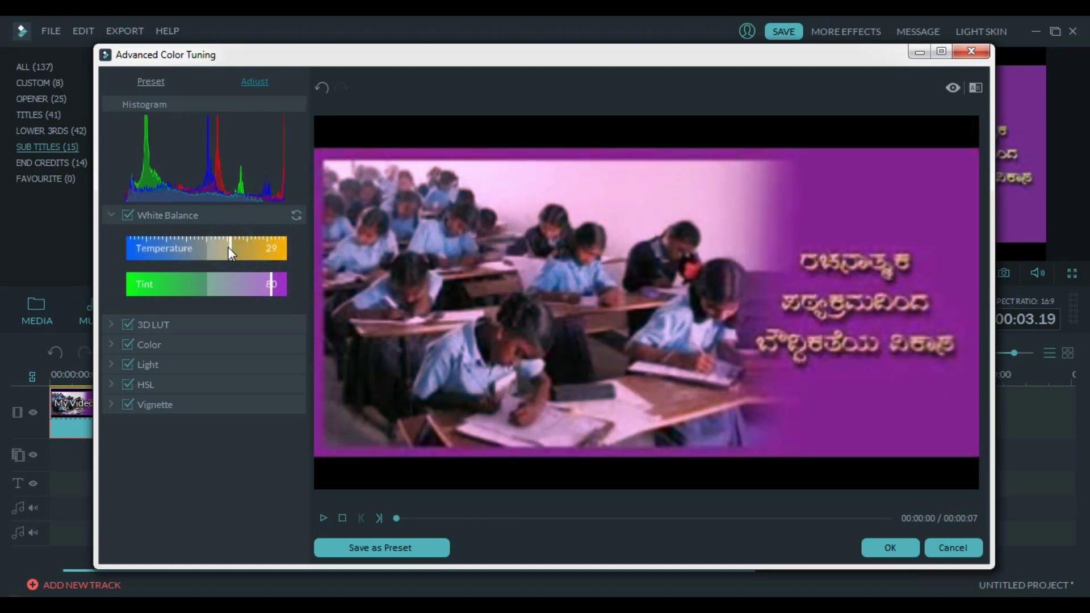
click(195, 245)
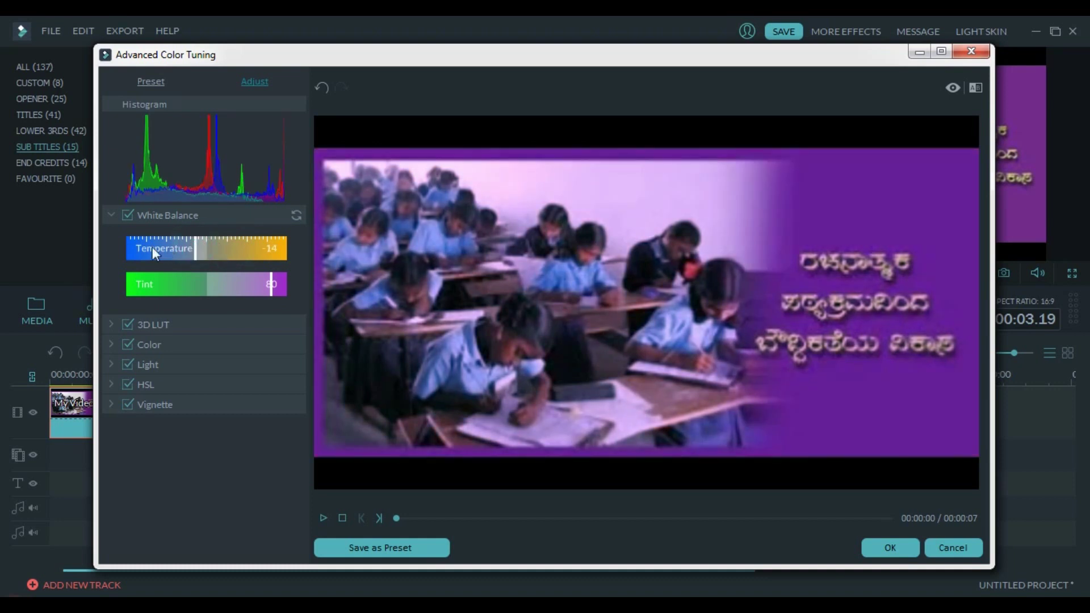
click(129, 248)
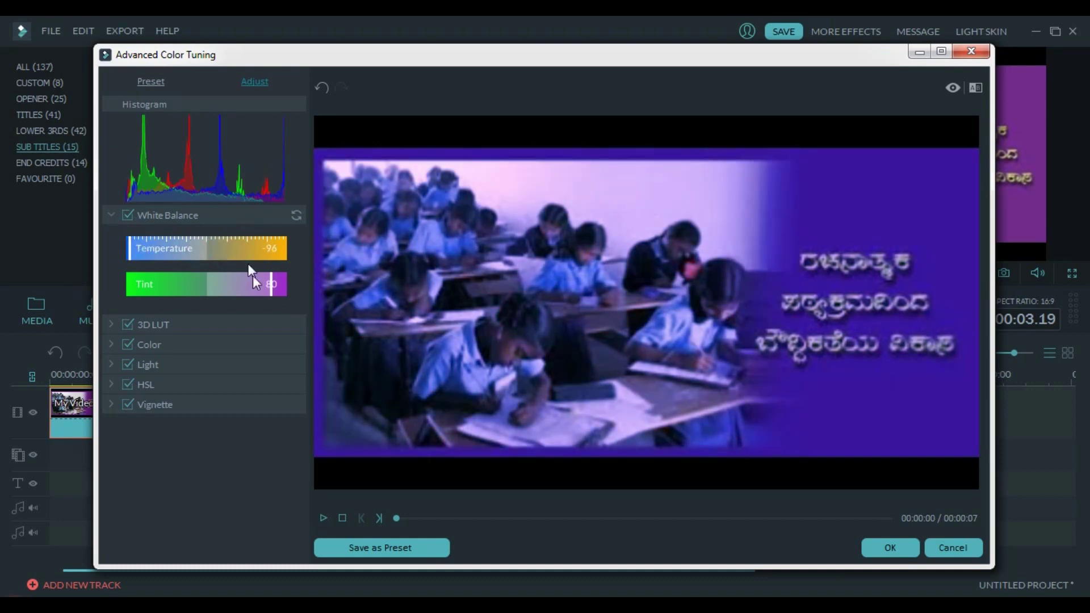
- Set the white balance tint to 79 and temperature to 73, then apply the tuning and play the segment
click(283, 286)
click(271, 285)
click(267, 249)
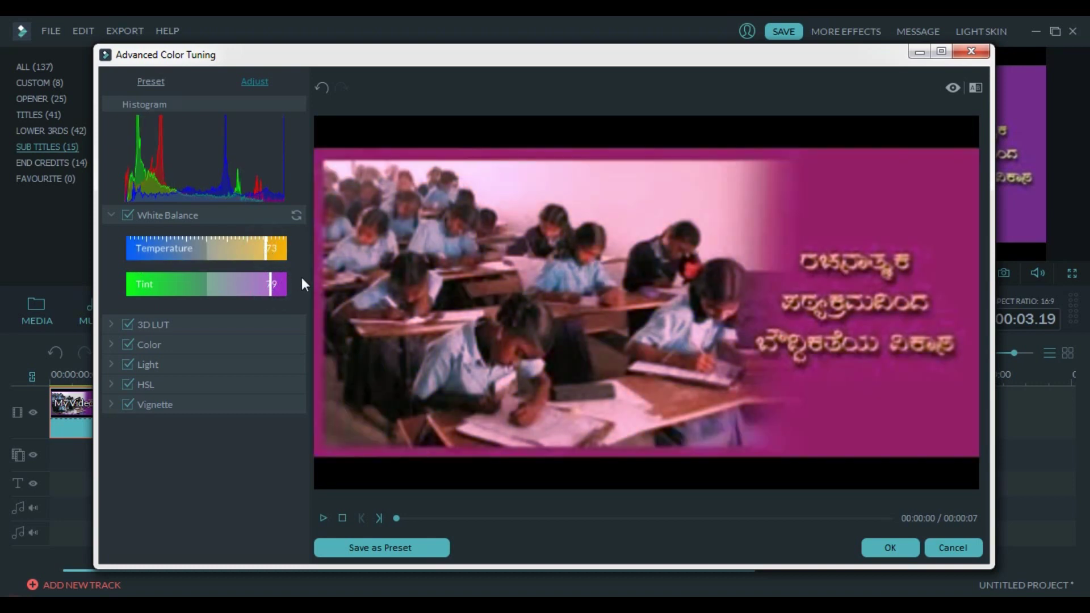
click(888, 549)
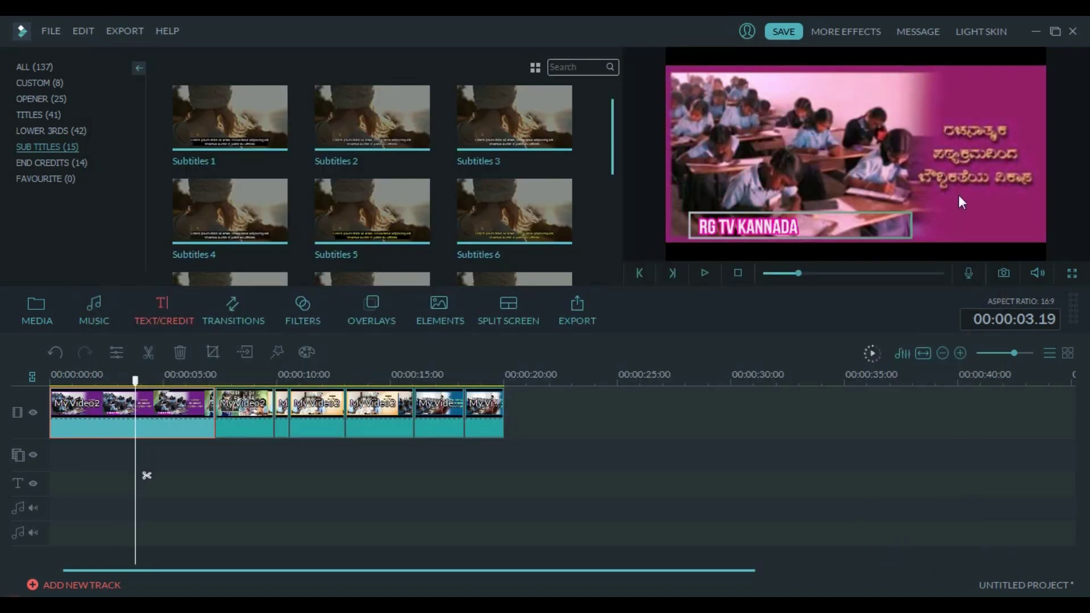
click(705, 273)
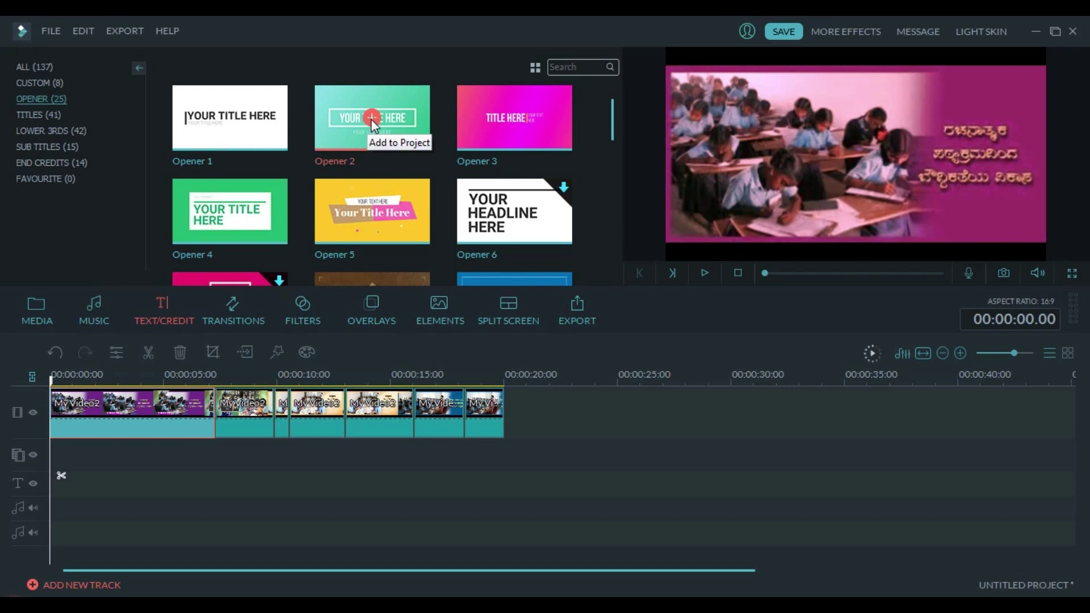
- Add the Opener 2 title at the start of the timeline and open its background clip for editing
click(372, 121)
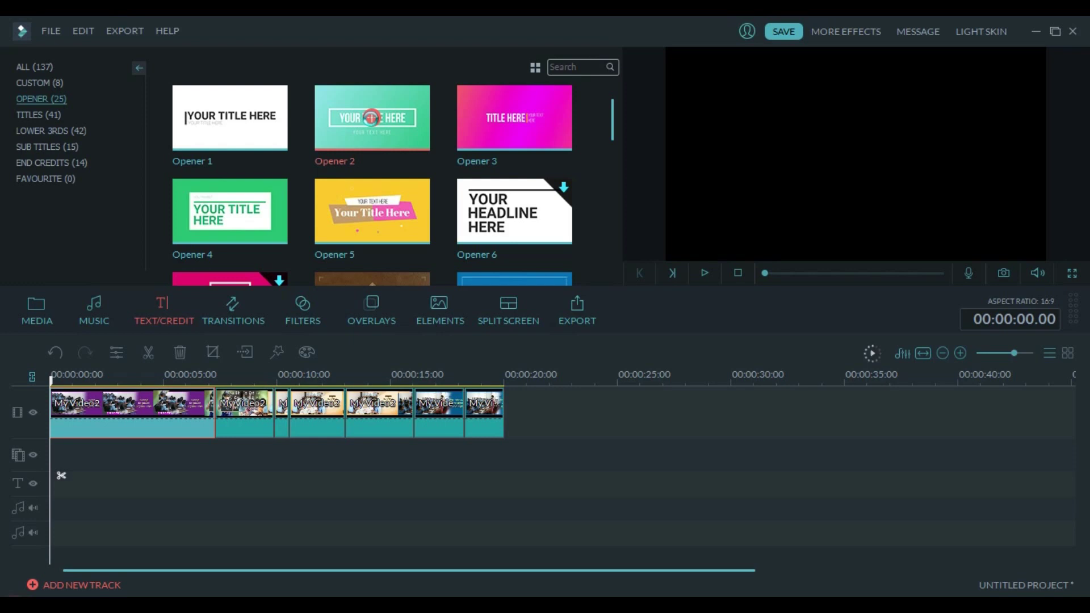
click(370, 118)
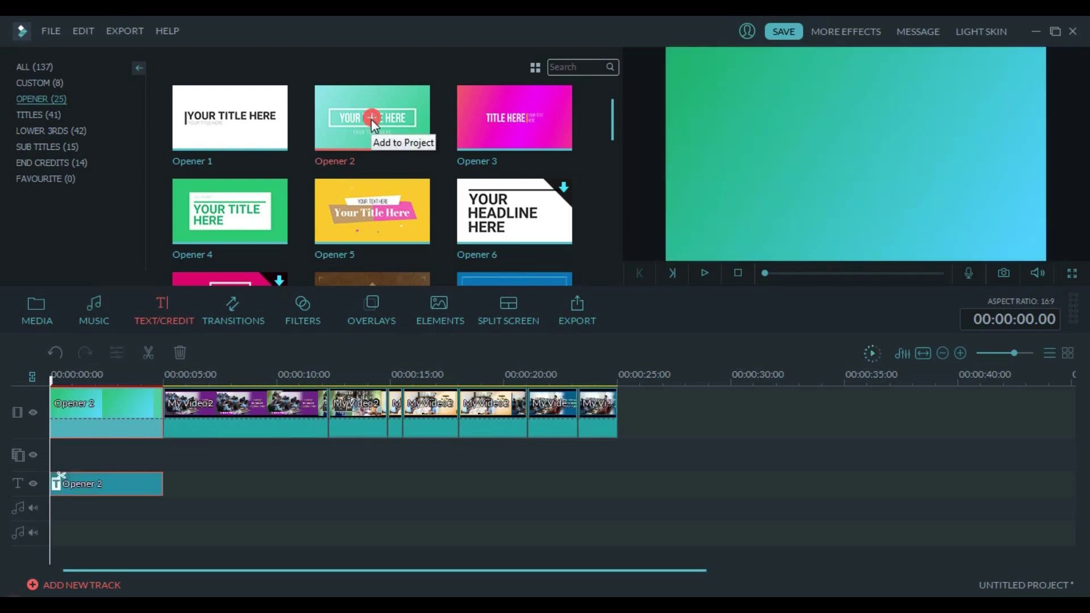
double_click(87, 410)
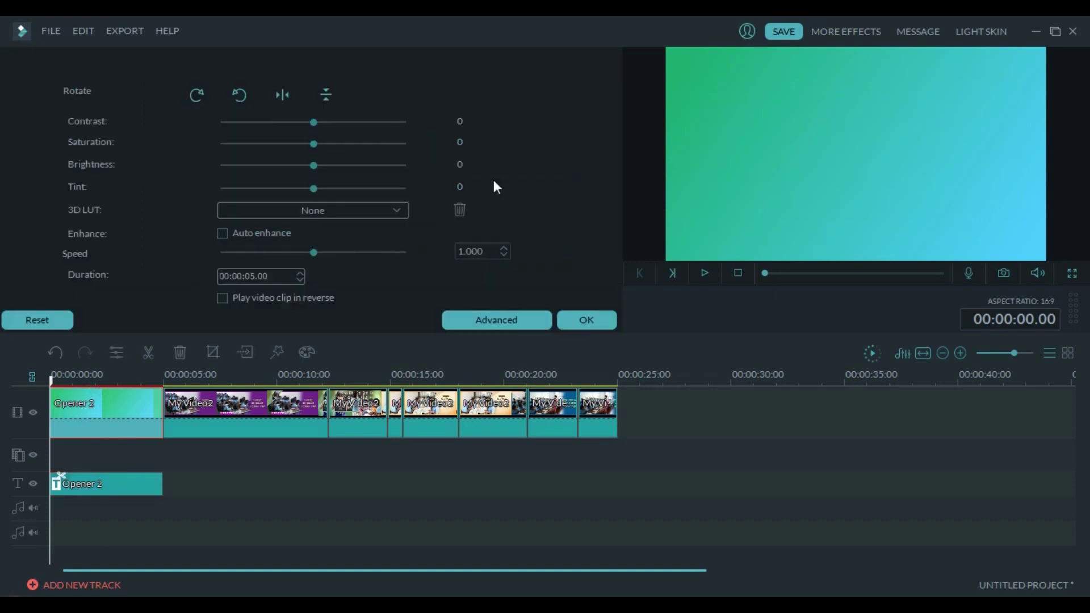
- Replace the opener's placeholder title with "RG TV KANNADA"
double_click(841, 121)
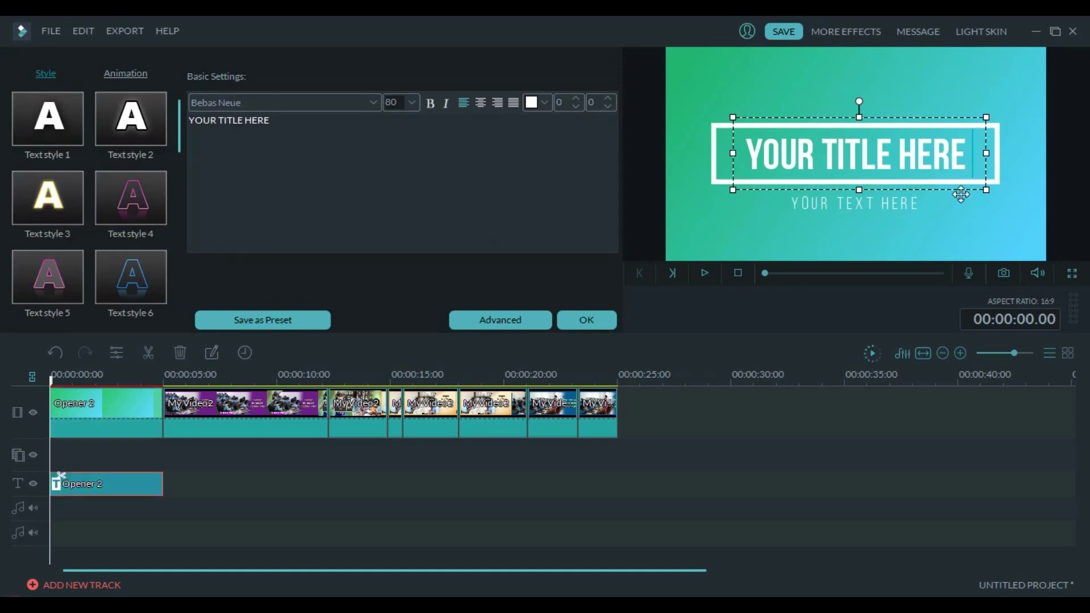
key(BackSpace)
key(BackSpace)
key(BackSpace)
key(BackSpace)
key(BackSpace)
key(BackSpace)
key(BackSpace)
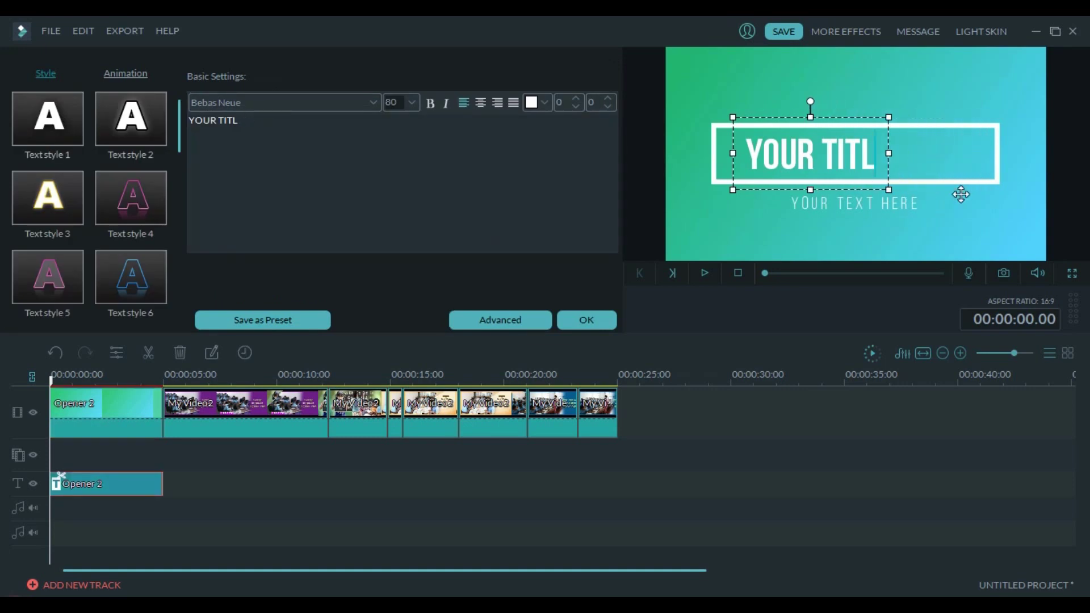
key(BackSpace)
key(BackSpace)
key(BackSpace)
key(BackSpace)
key(BackSpace)
key(BackSpace)
key(BackSpace)
key(BackSpace)
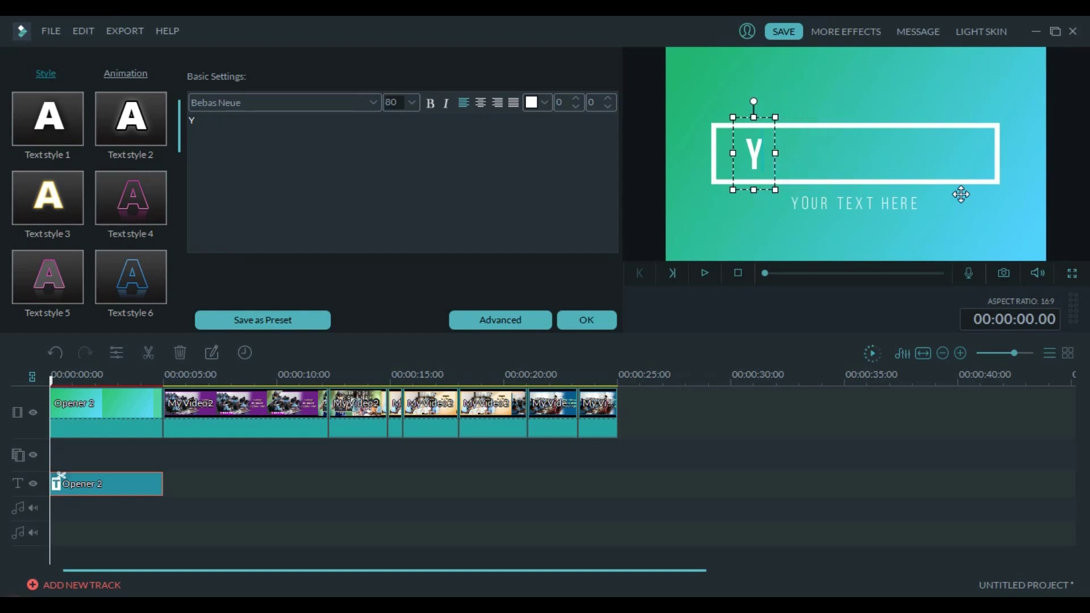
text(RG T)
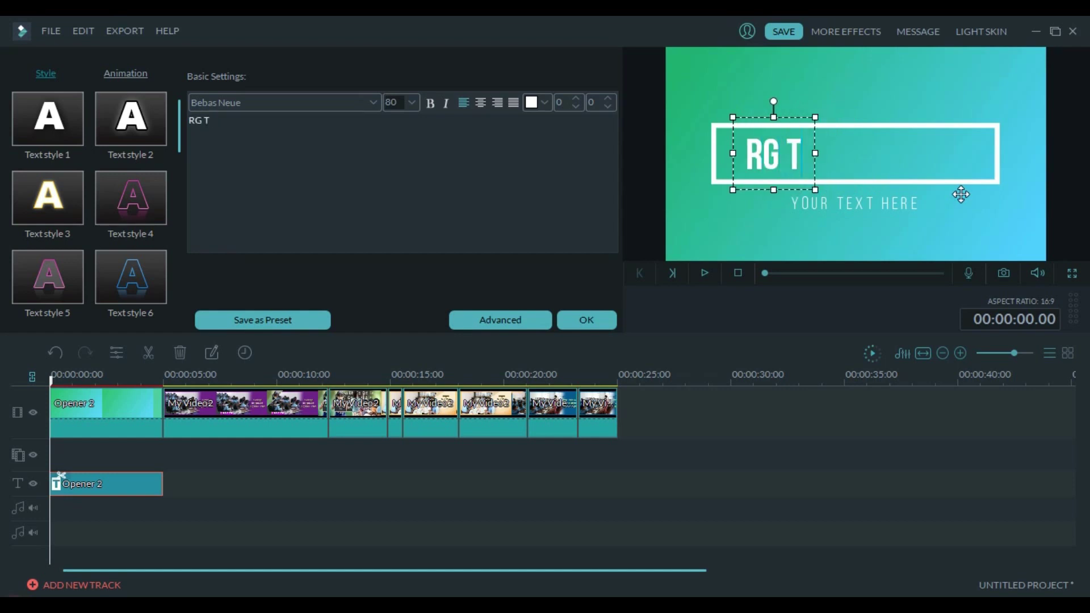
text(V K)
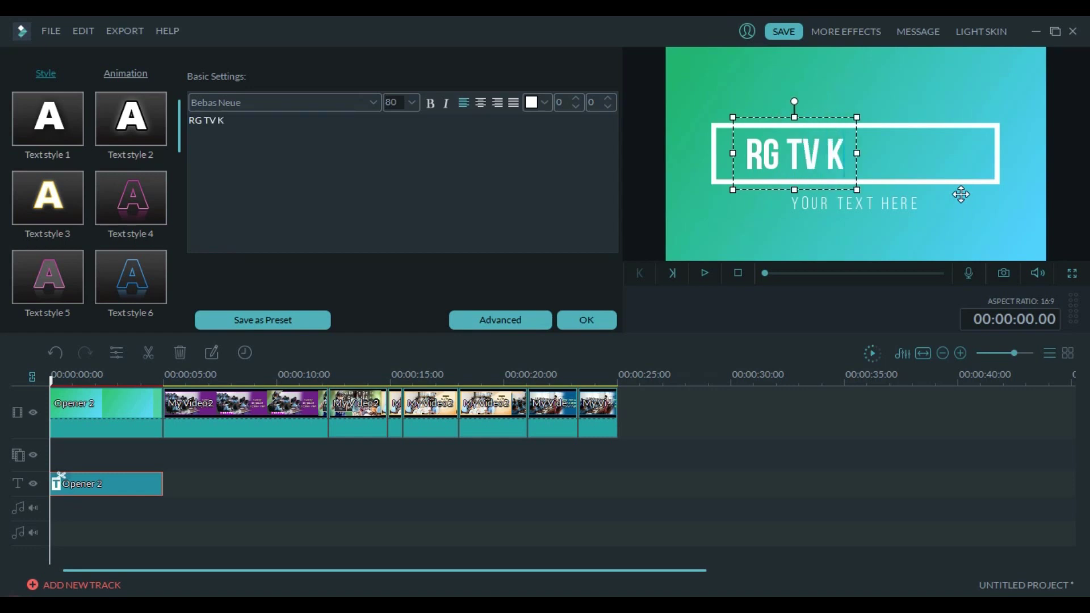
text(ANNADA)
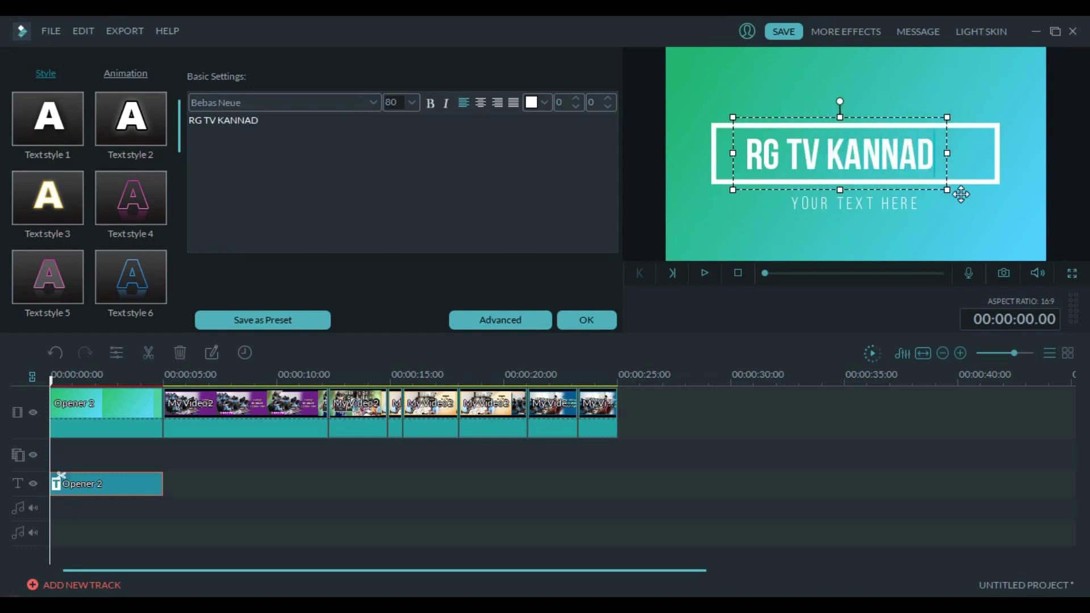
- Replace the opener's smaller text line below the title with "LIKE SHARE SUBSCRIBE"
click(908, 209)
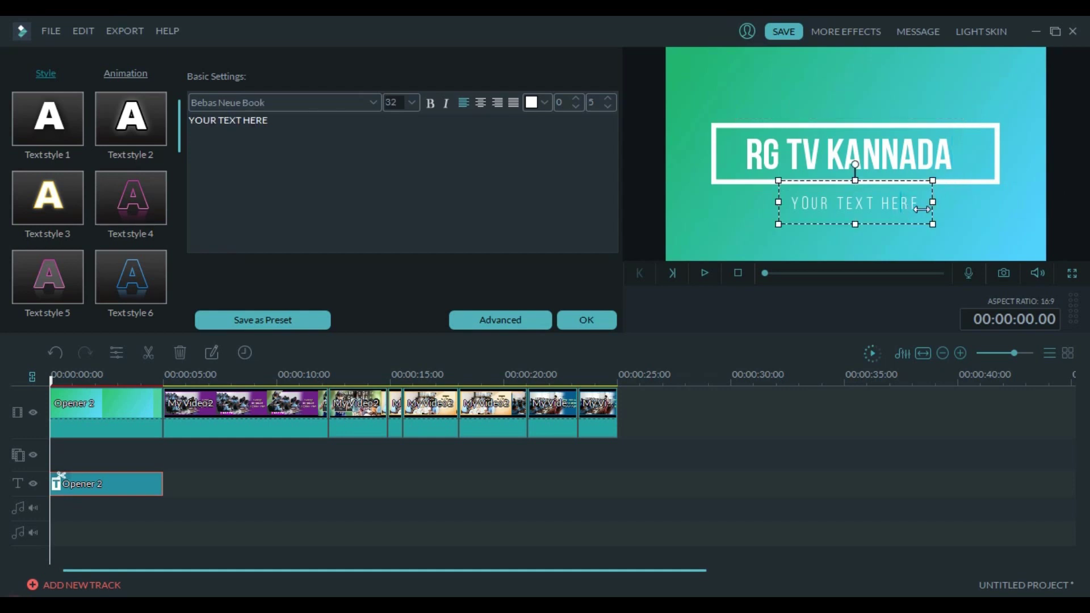
key(BackSpace)
key(BackSpace)
key(BackSpace)
key(BackSpace)
key(BackSpace)
key(BackSpace)
key(BackSpace)
key(BackSpace)
key(BackSpace)
key(BackSpace)
key(BackSpace)
key(BackSpace)
key(BackSpace)
key(BackSpace)
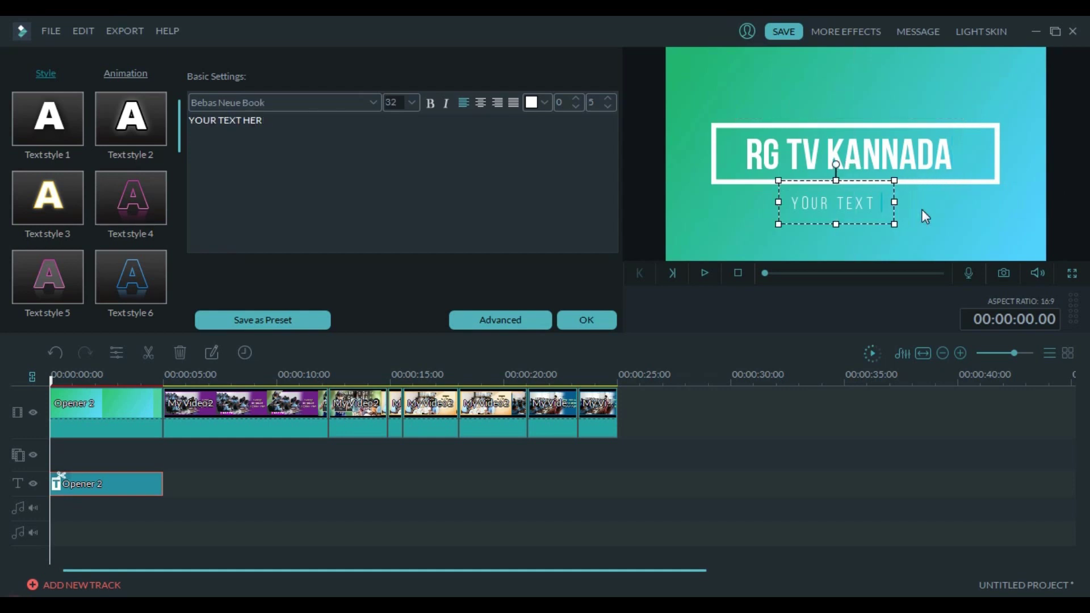
text(LI)
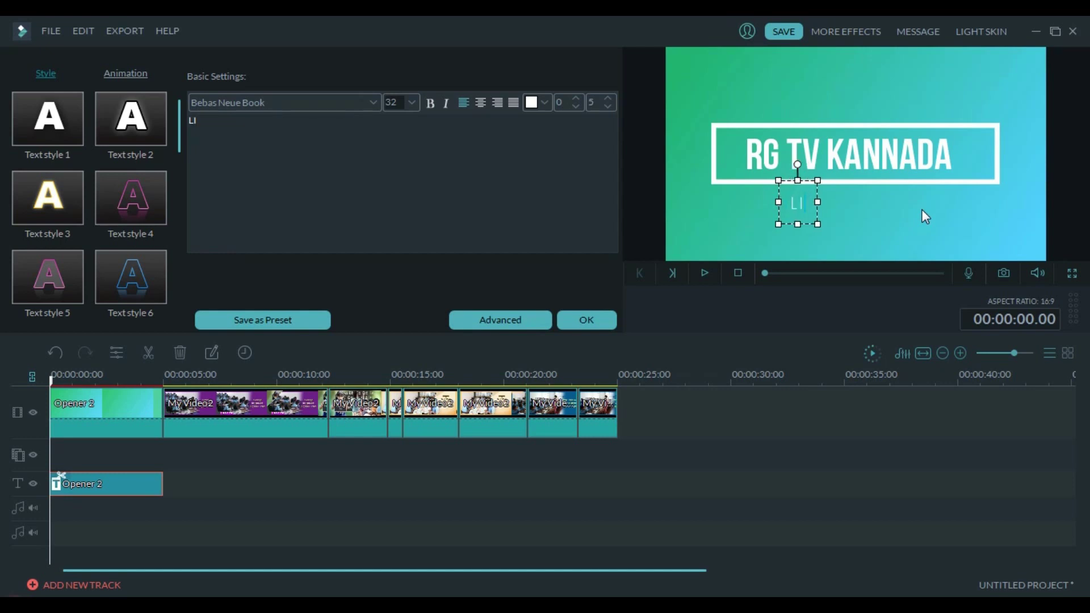
text(KE SHA)
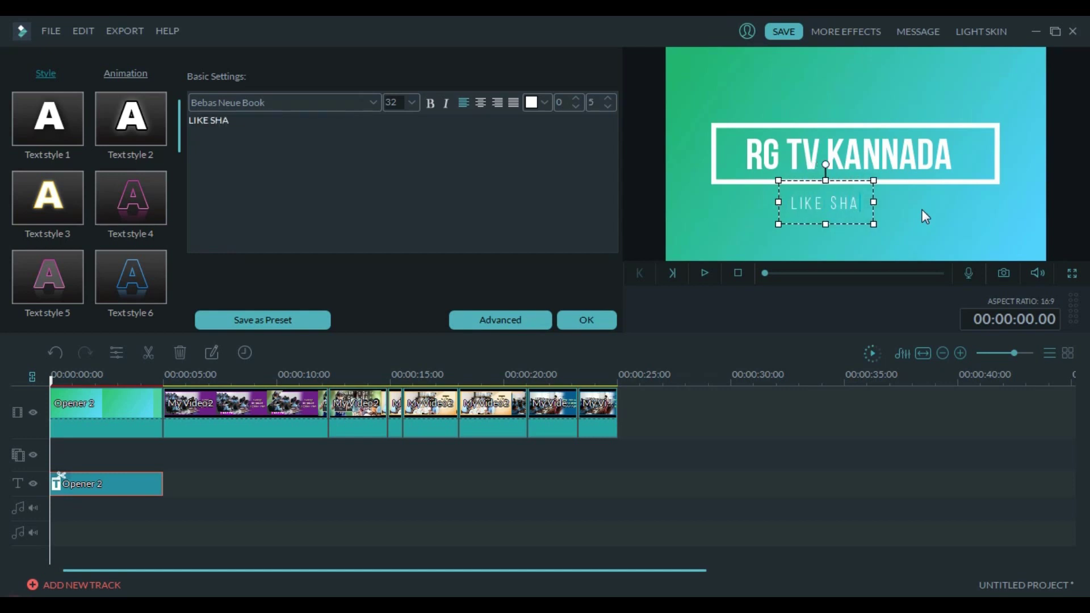
text(RE SU)
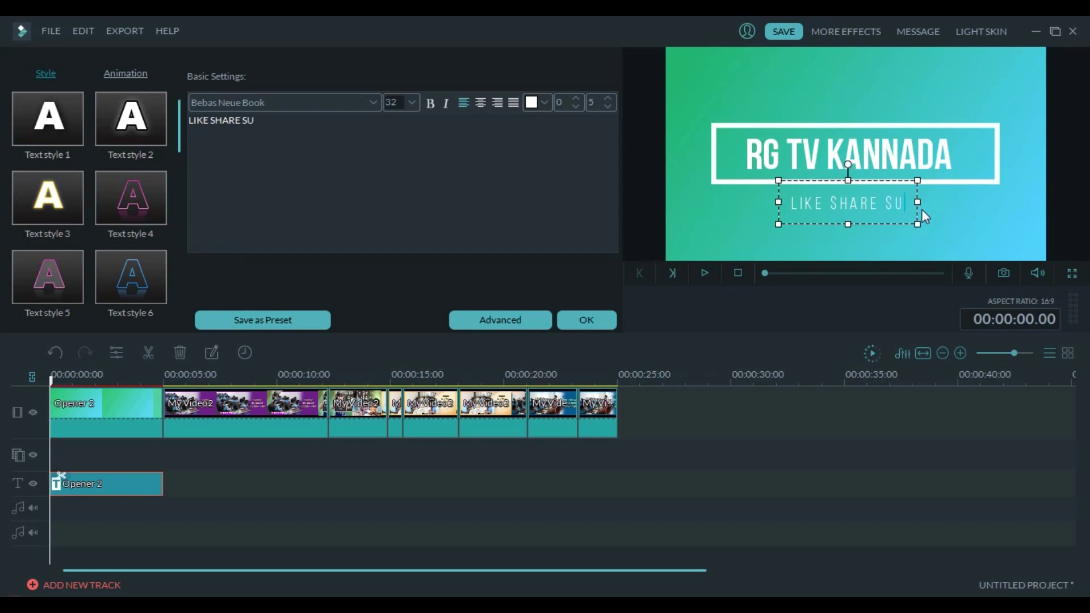
text(BSCR)
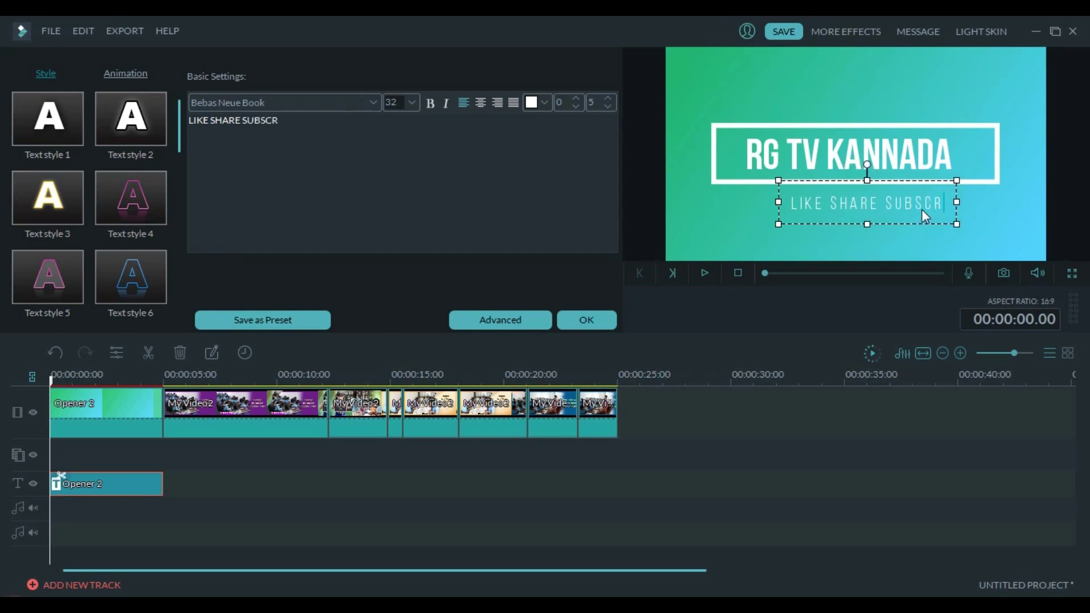
text(IBE)
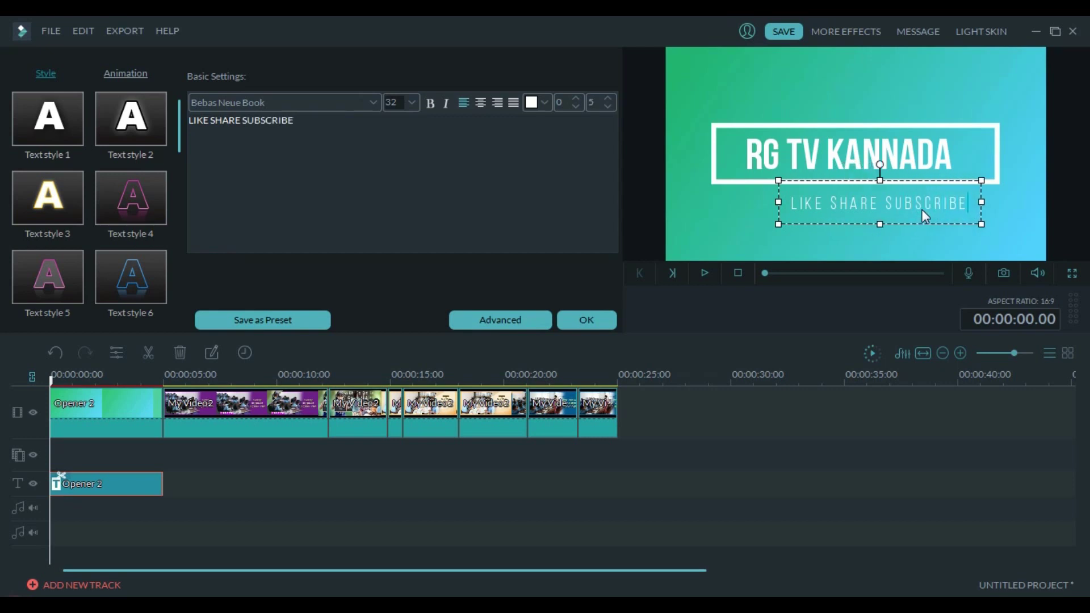
- Adjust the "LIKE SHARE SUBSCRIBE" text box so the line sits centered beneath the title frame
double_click(895, 204)
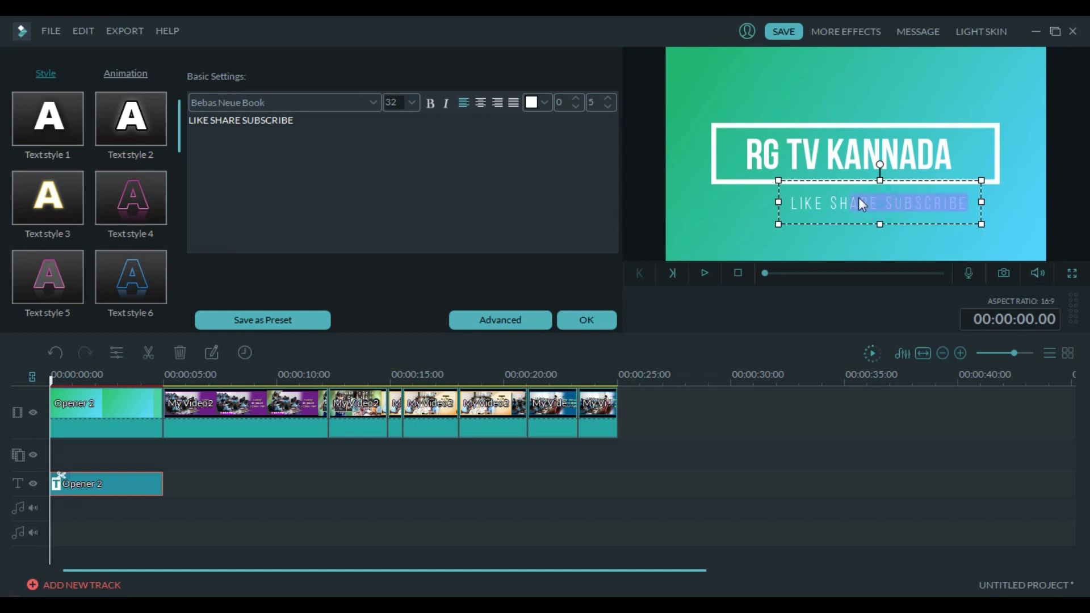
click(880, 182)
drag(880, 182, 880, 184)
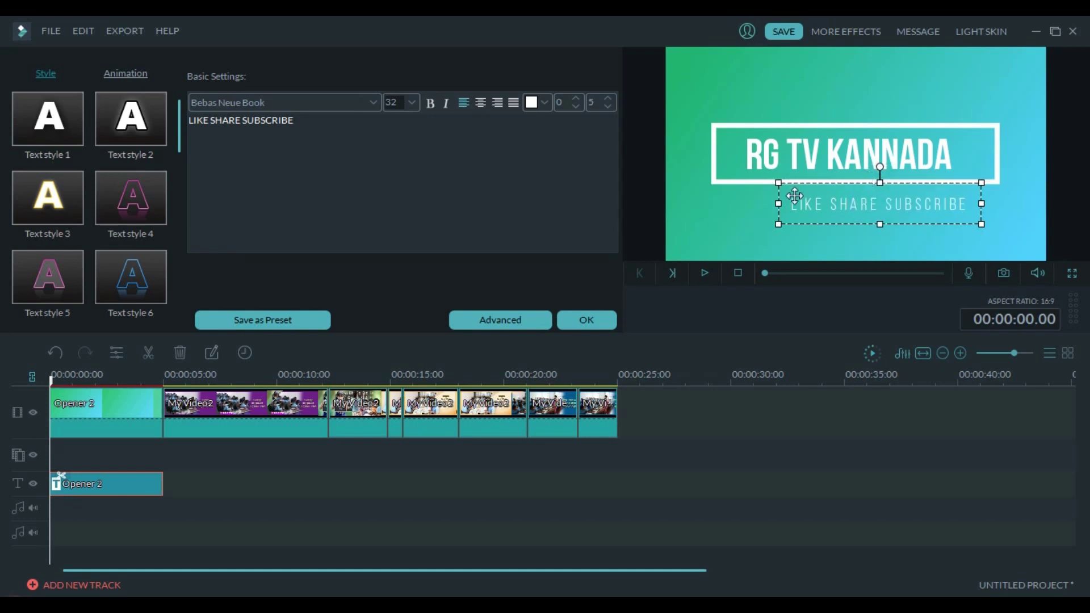
drag(779, 203, 742, 204)
drag(980, 204, 956, 207)
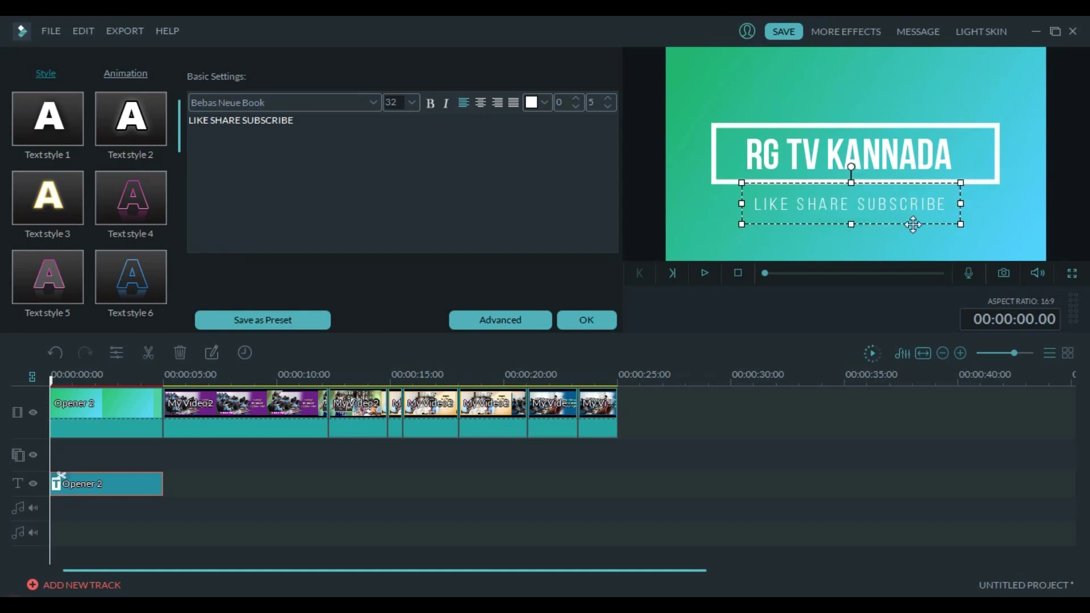
- Apply Text style 9 to the "RG TV KANNADA" opener title and set its text color to red
click(831, 169)
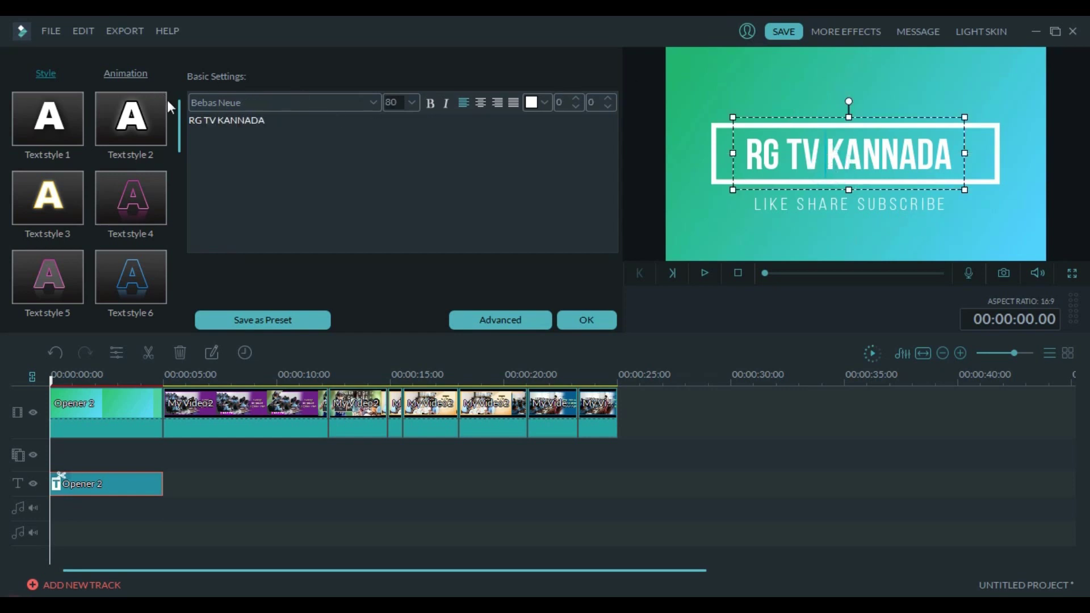
drag(180, 127, 182, 158)
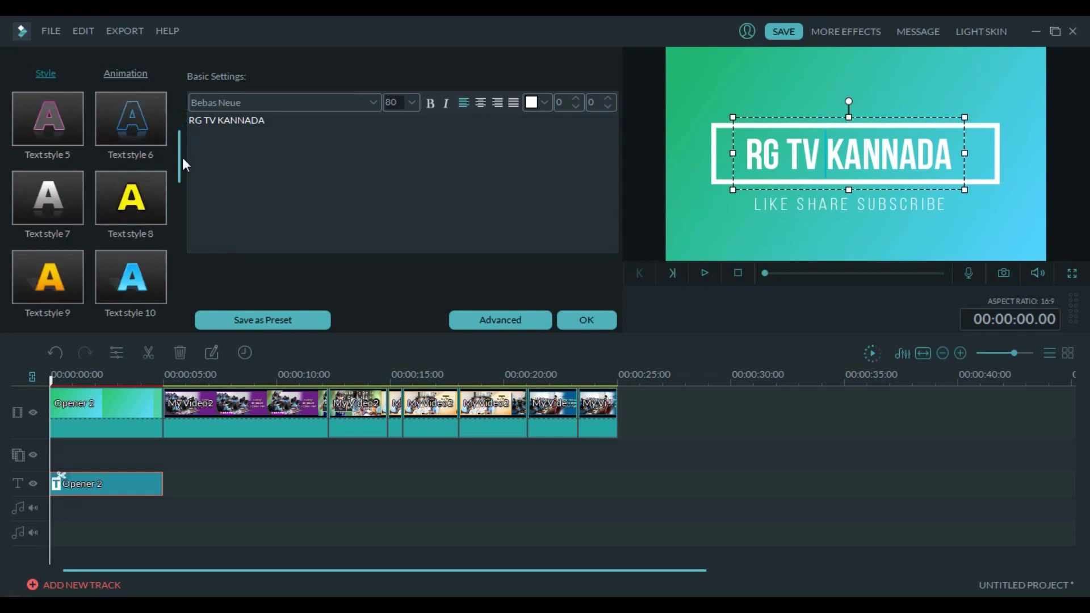
mouse_move(179, 155)
mouse_down()
mouse_move(180, 187)
mouse_move(179, 147)
mouse_move(180, 161)
mouse_up()
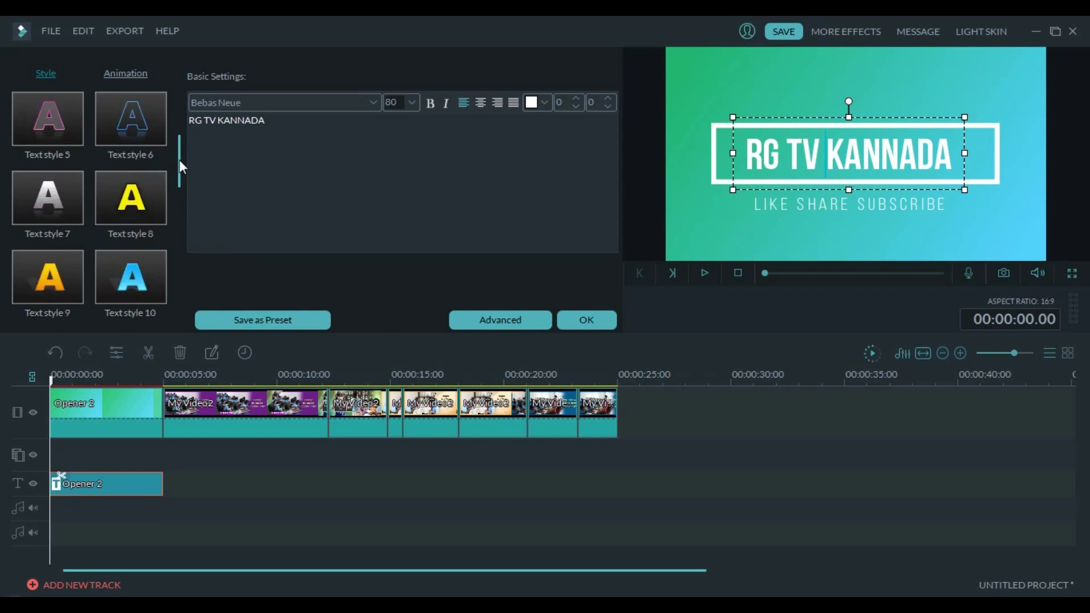
double_click(40, 285)
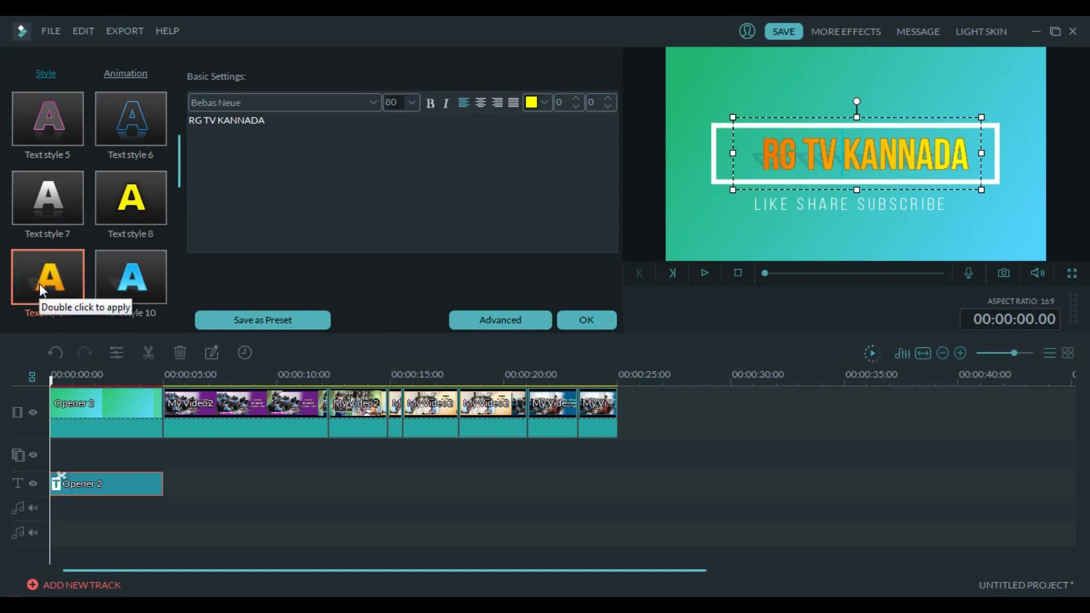
click(543, 106)
click(531, 145)
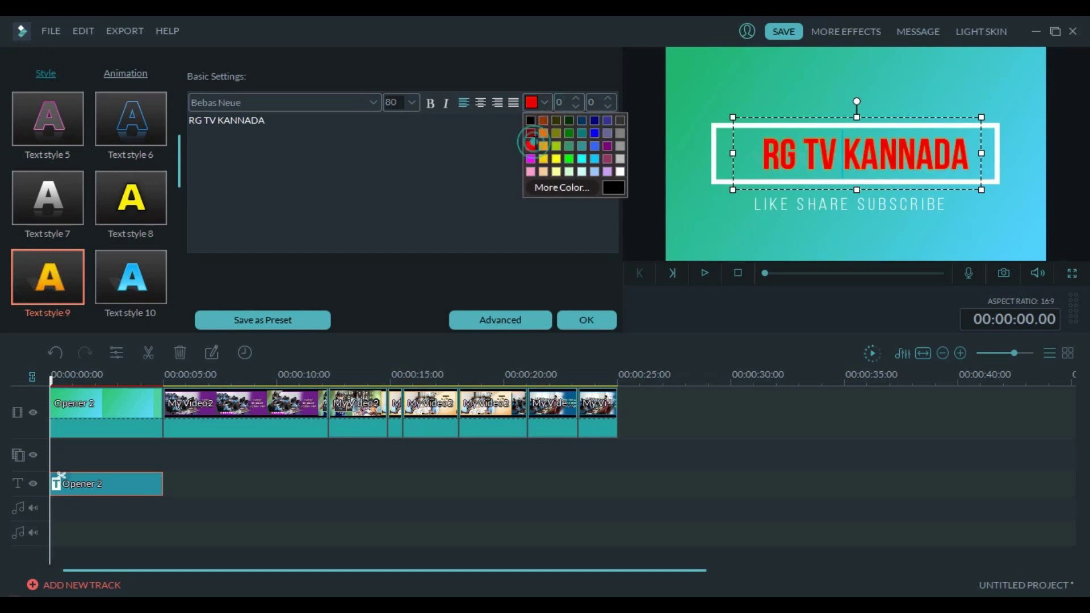
- Set the text color of the "LIKE SHARE SUBSCRIBE" line to black
click(773, 205)
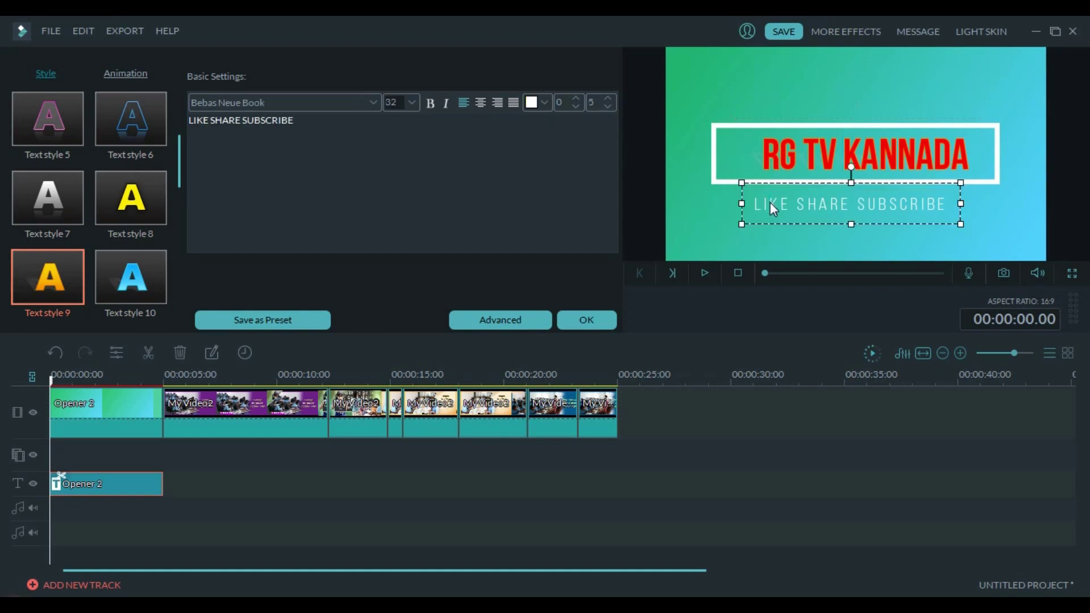
click(545, 103)
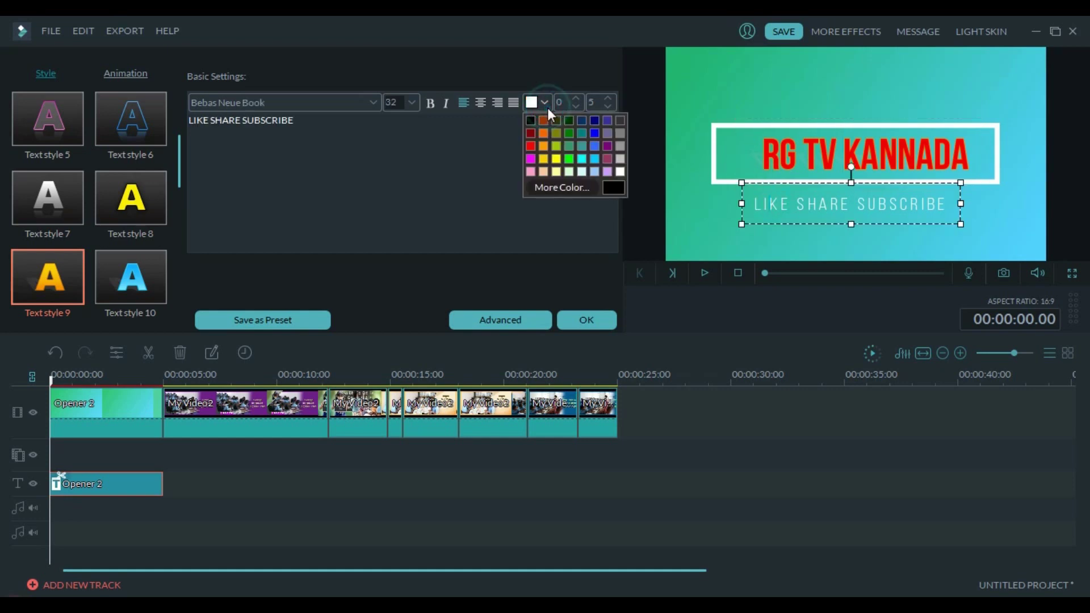
click(569, 158)
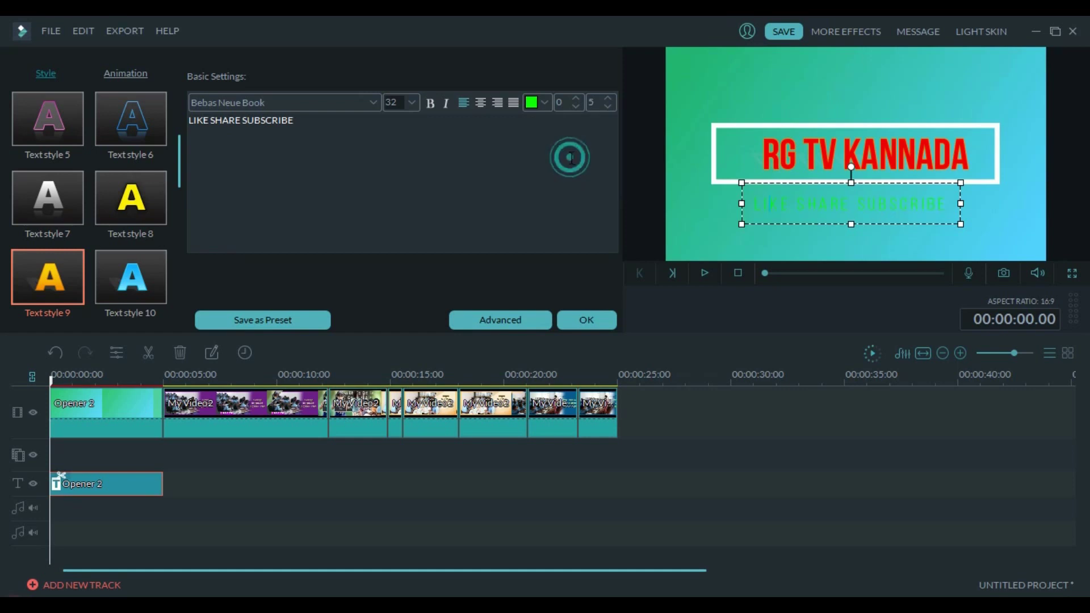
click(544, 104)
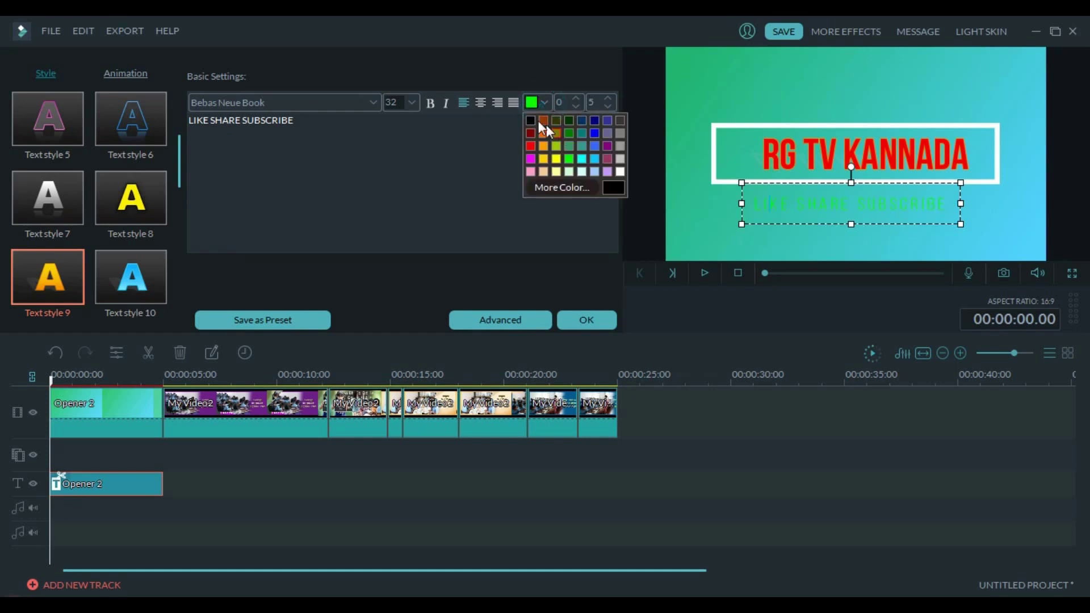
click(530, 120)
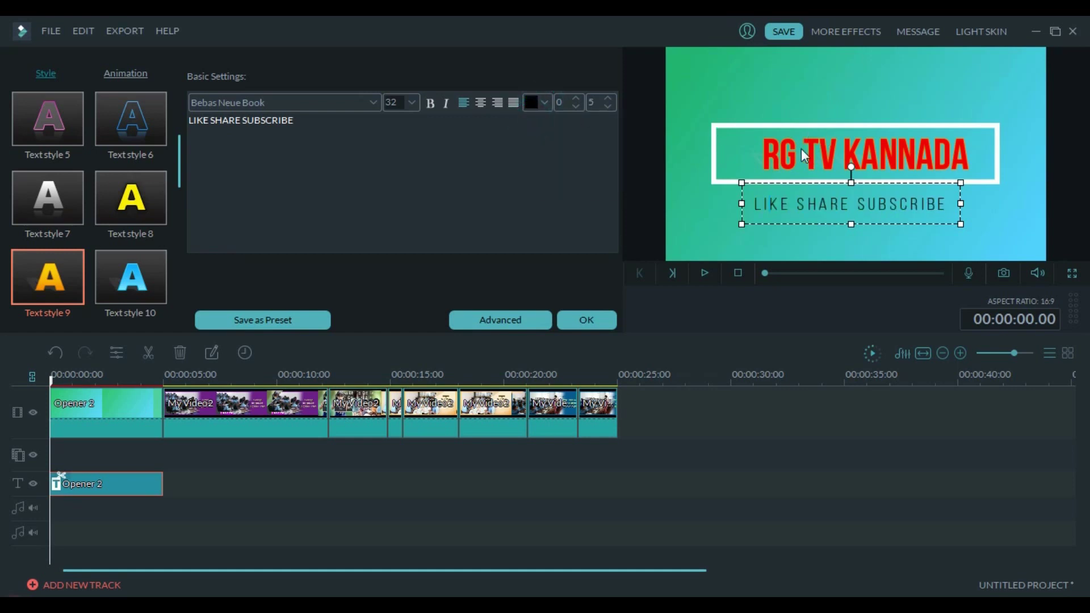
- Set the opener's rectangular frame to a dark blue color fill and apply the title edits
click(718, 127)
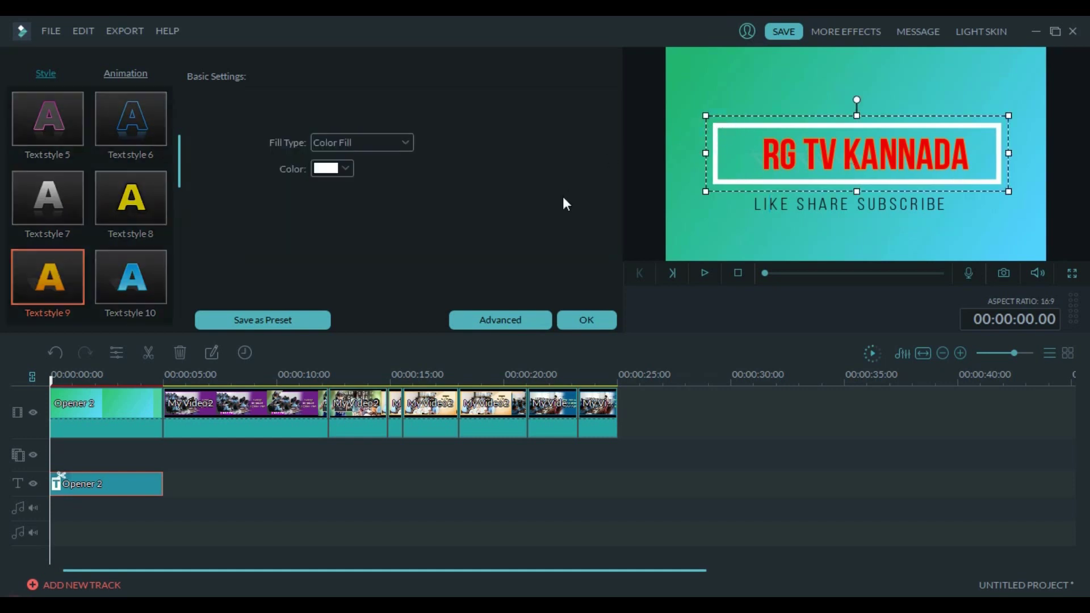
click(345, 167)
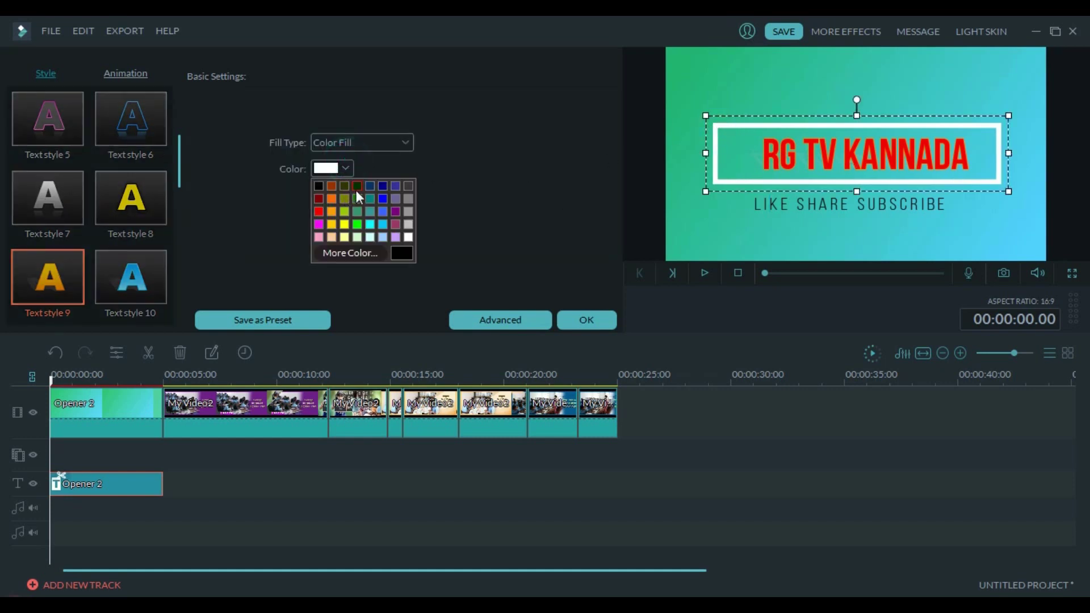
click(383, 193)
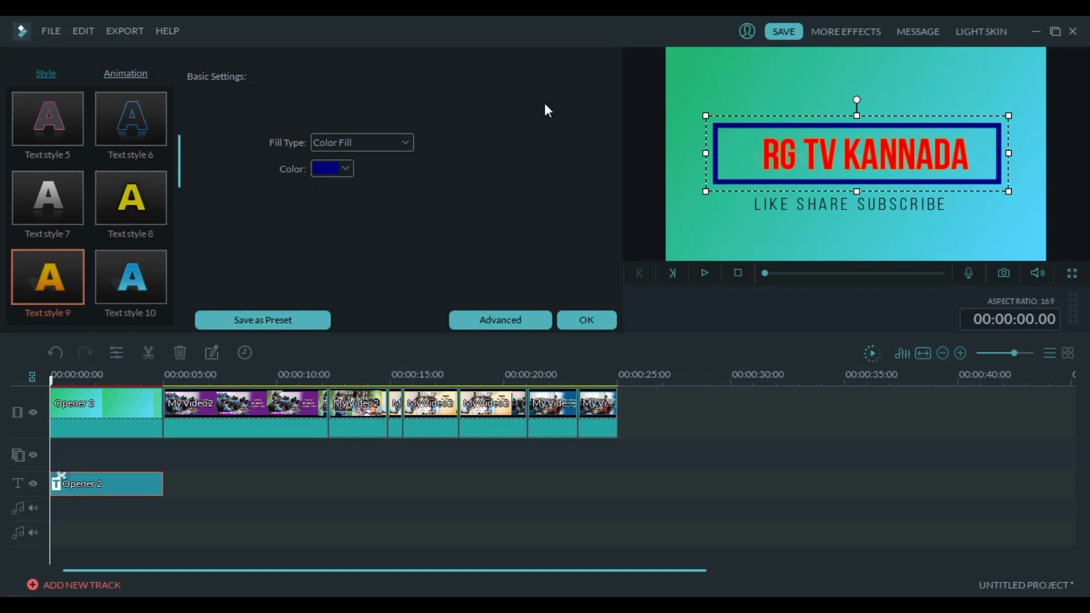
click(781, 168)
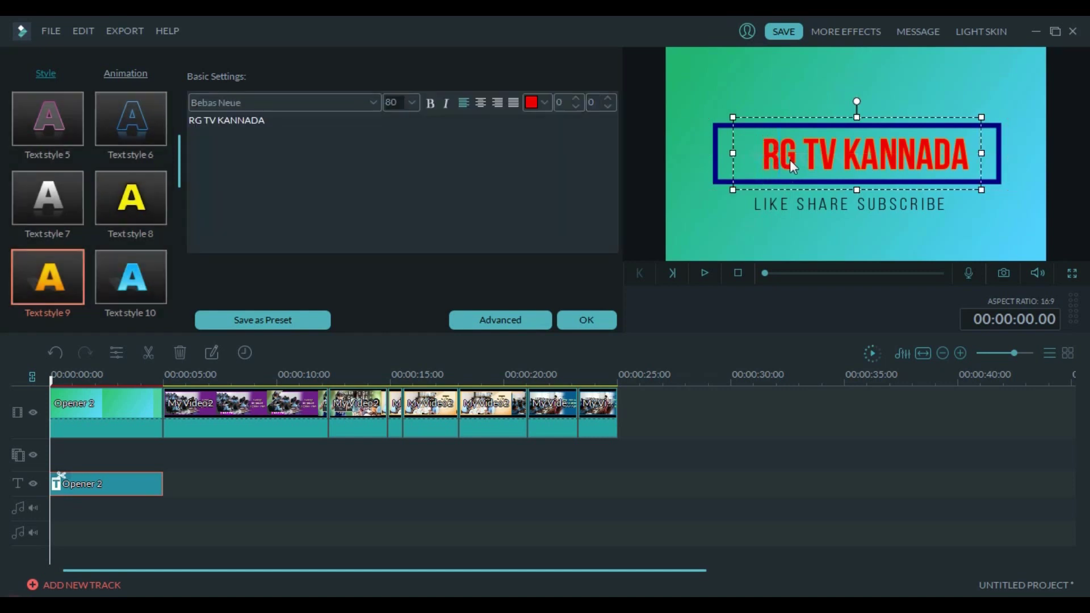
click(744, 203)
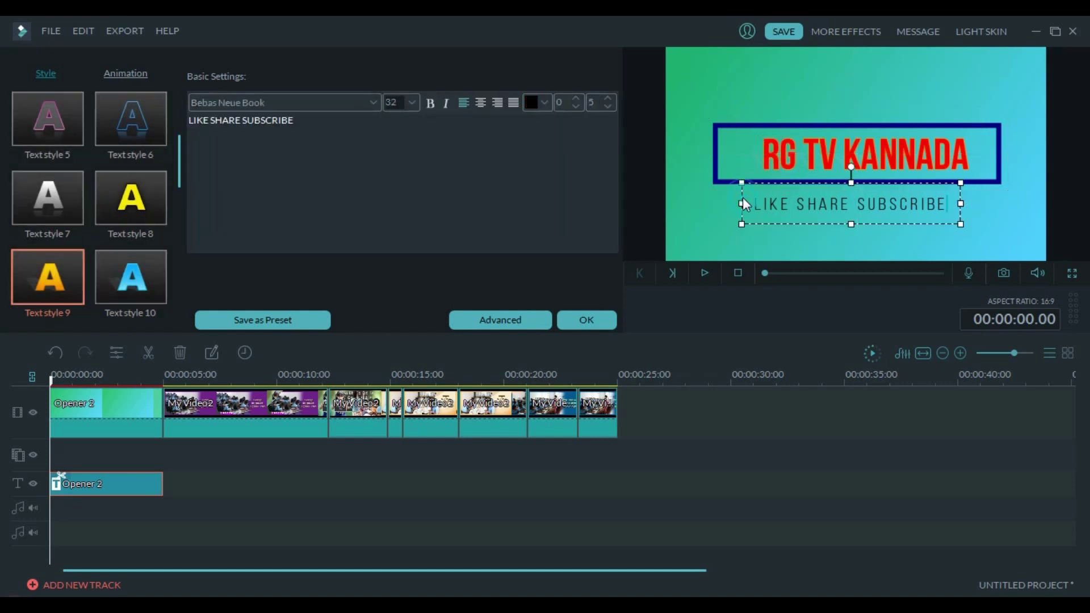
click(584, 322)
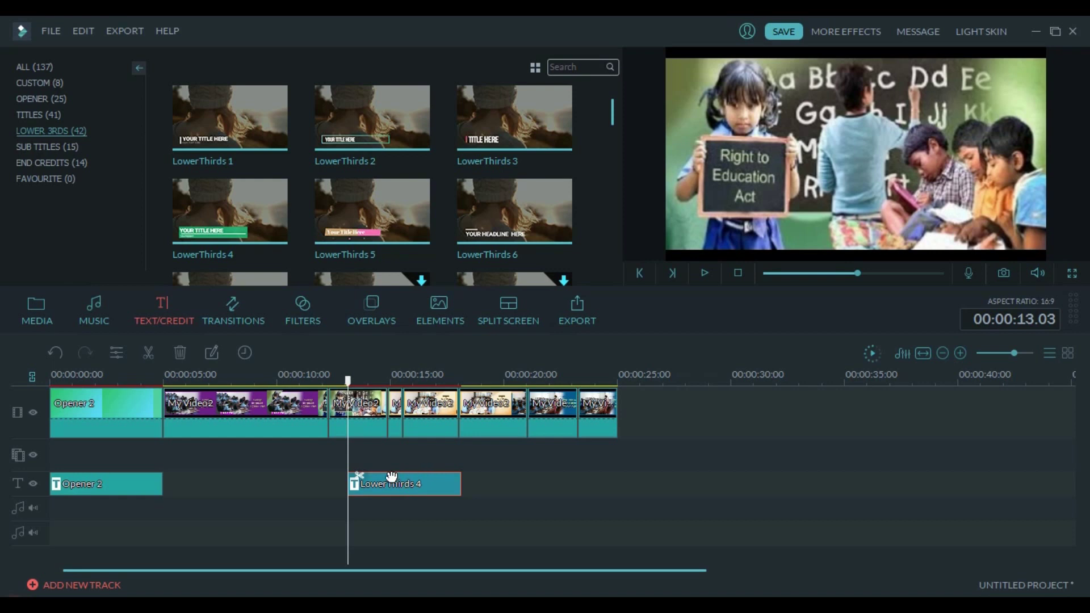
- Replace the LowerThirds 4 placeholder title with "RG TV KANNADA" in the advanced text editor and turn on its border
click(213, 351)
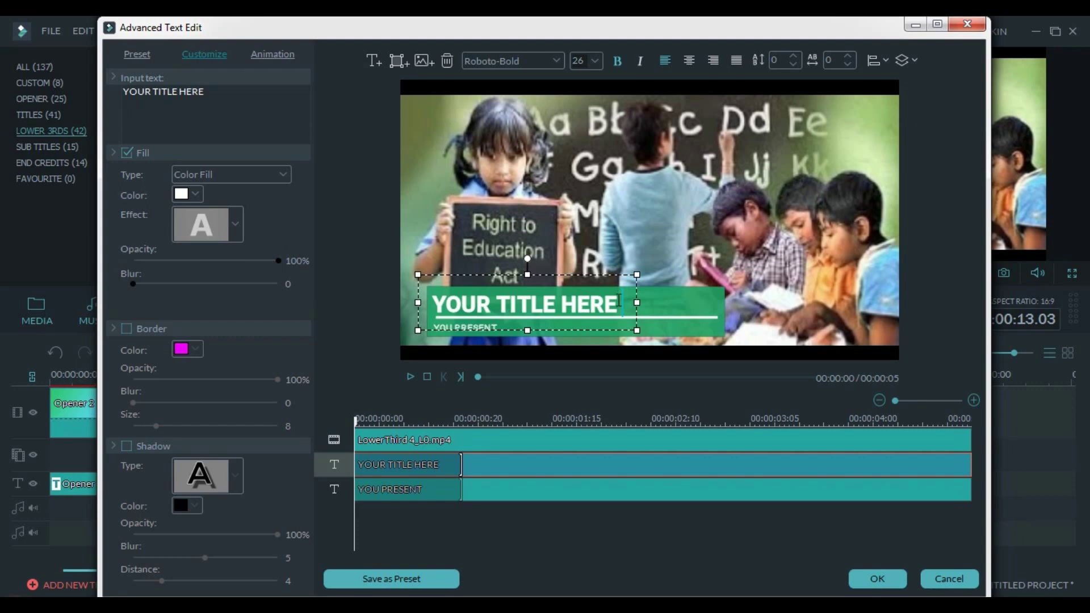
key(BackSpace)
key(BackSpace)
key(BackSpace)
key(BackSpace)
key(BackSpace)
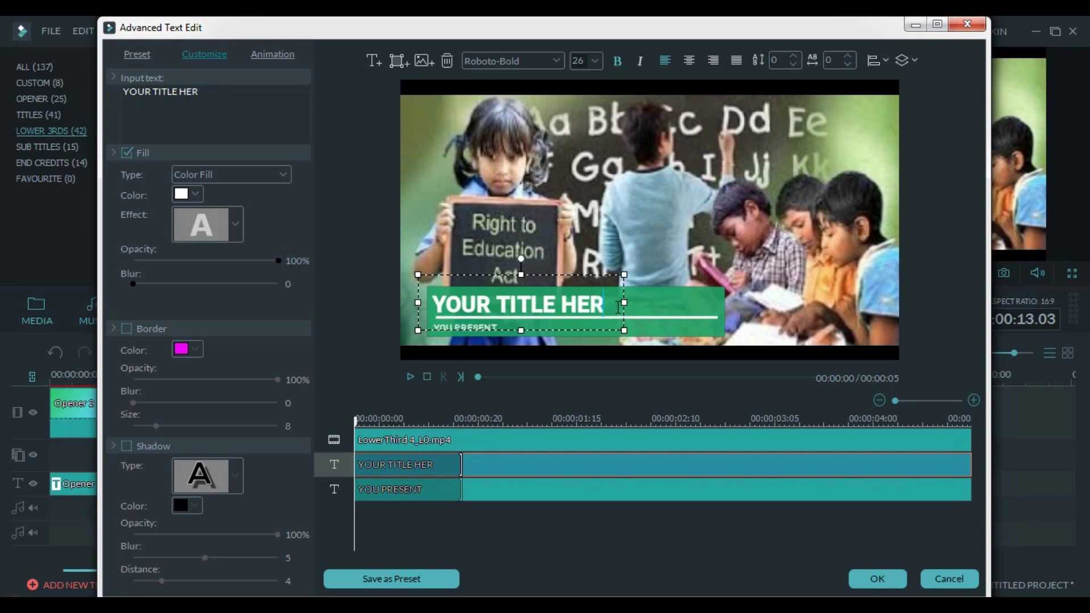
key(BackSpace)
key(BackSpace)
key(BackSpace)
key(BackSpace)
key(BackSpace)
key(BackSpace)
key(BackSpace)
key(BackSpace)
key(BackSpace)
key(BackSpace)
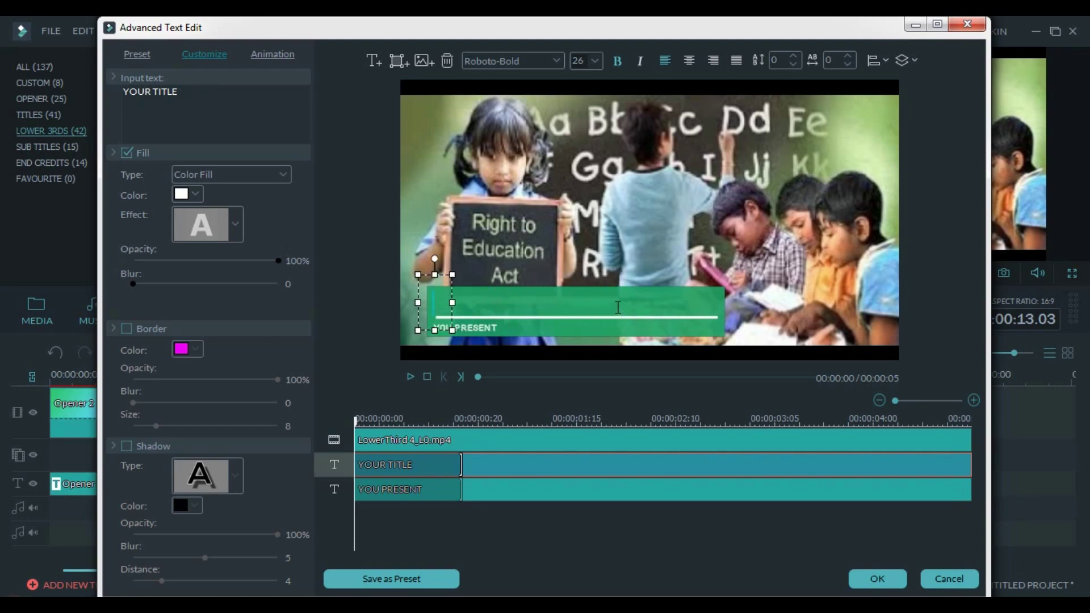
text(RG TV)
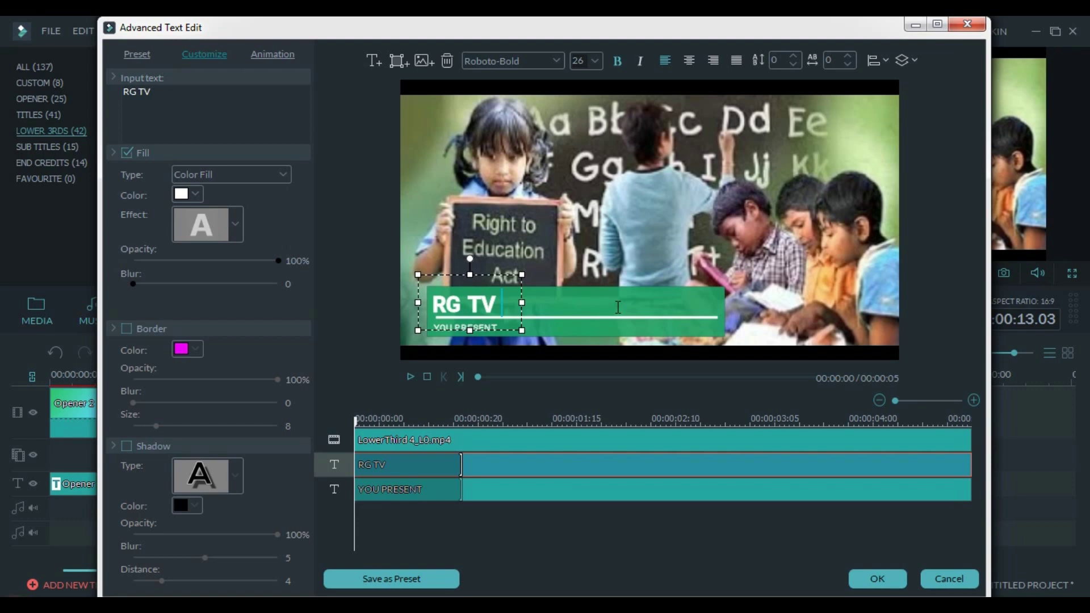
text( KANNADA)
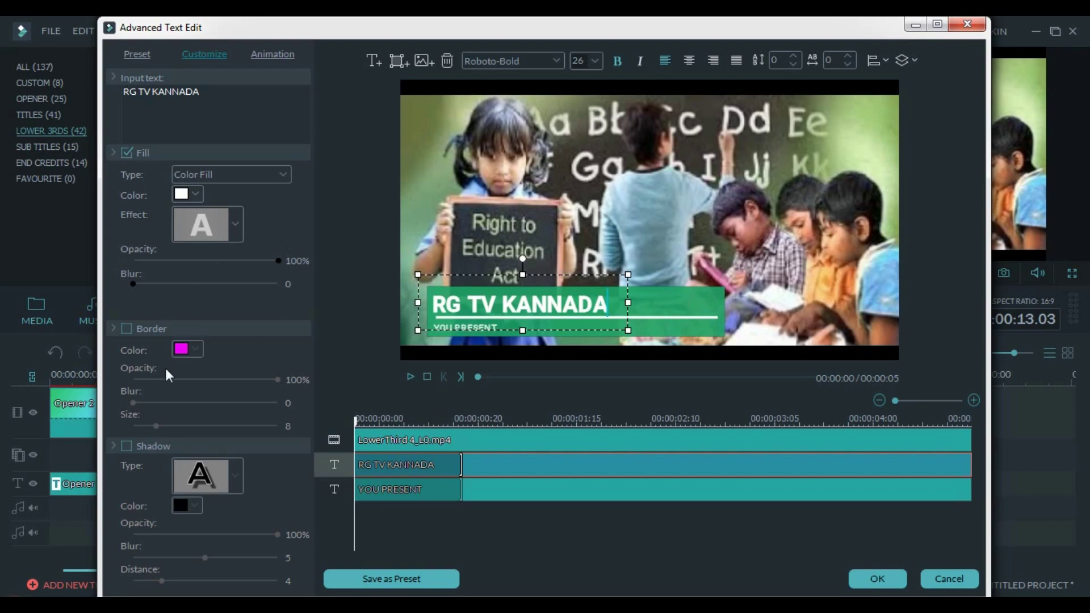
click(126, 329)
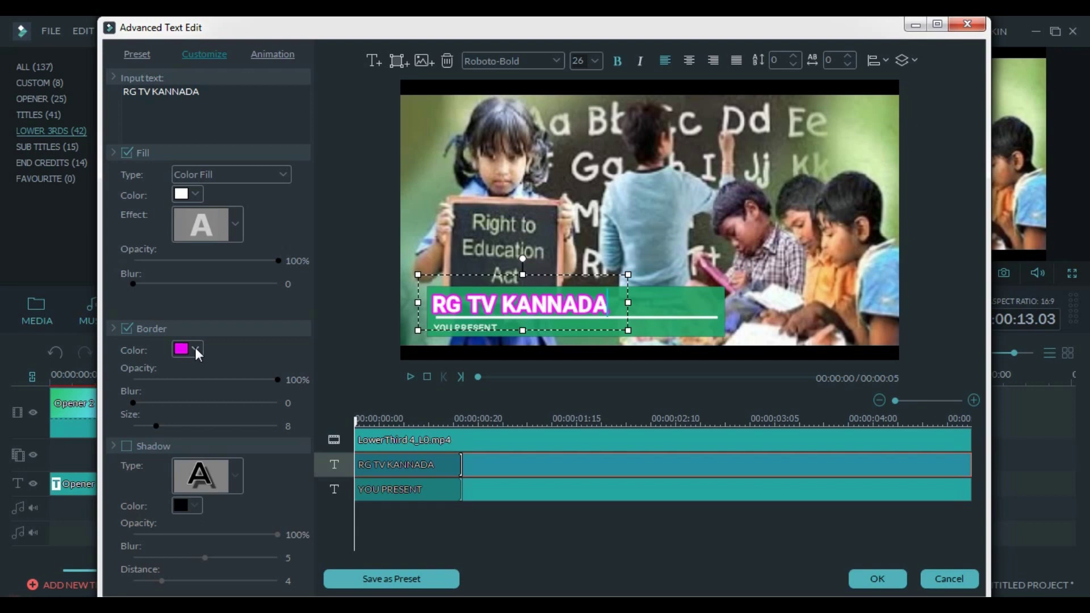
- Add the "download (1)" Subscribe image to the lower third, shrink it into the frame's upper-right corner, and apply the edits
click(425, 63)
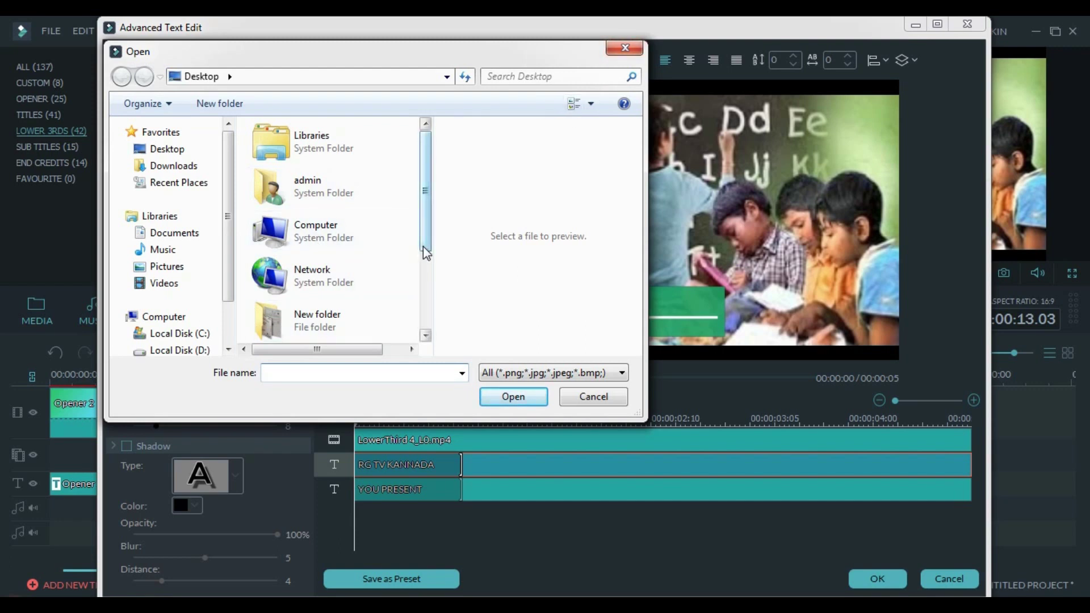
drag(423, 247, 427, 353)
click(381, 327)
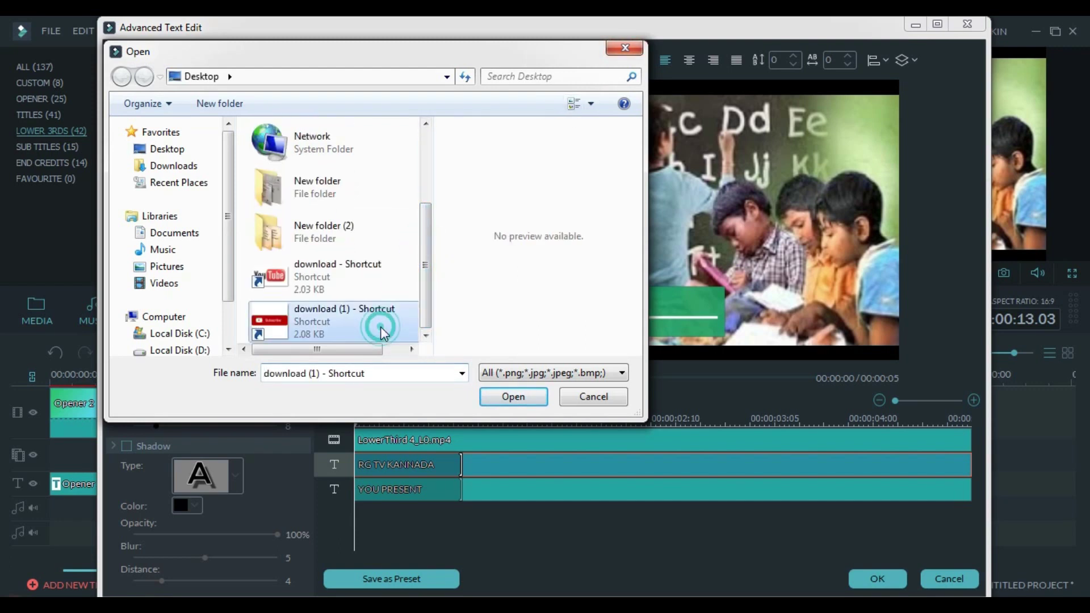
click(517, 395)
drag(539, 226, 776, 134)
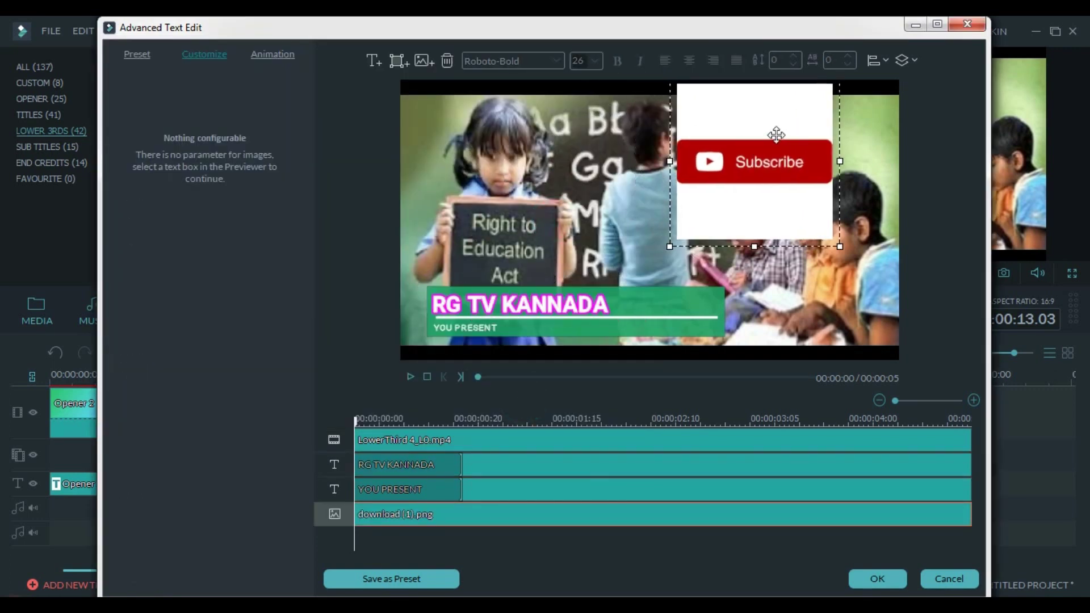
drag(670, 240, 762, 155)
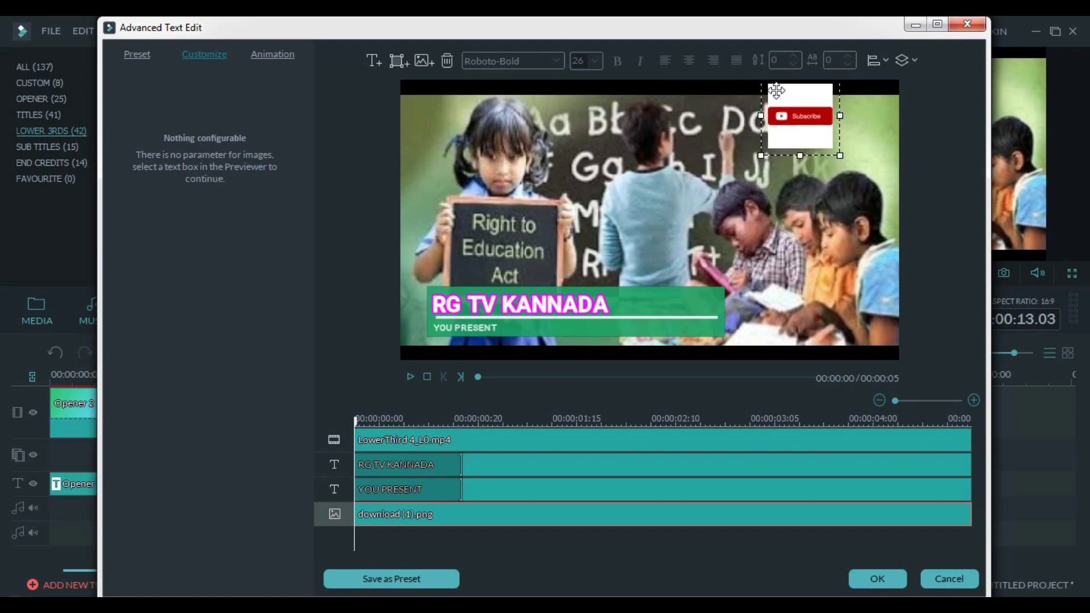
drag(804, 125, 837, 137)
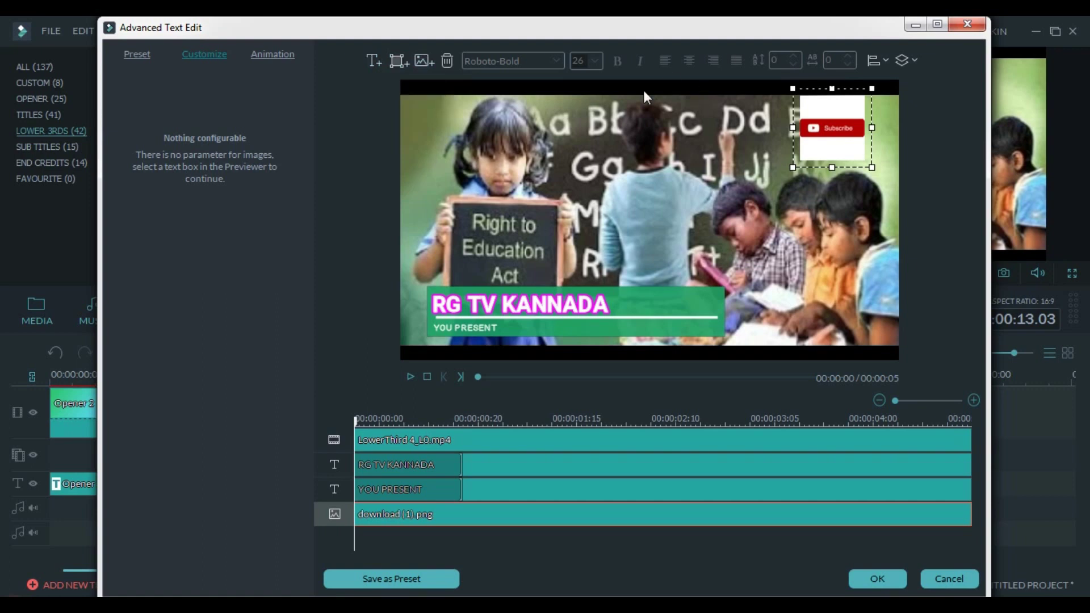
click(871, 579)
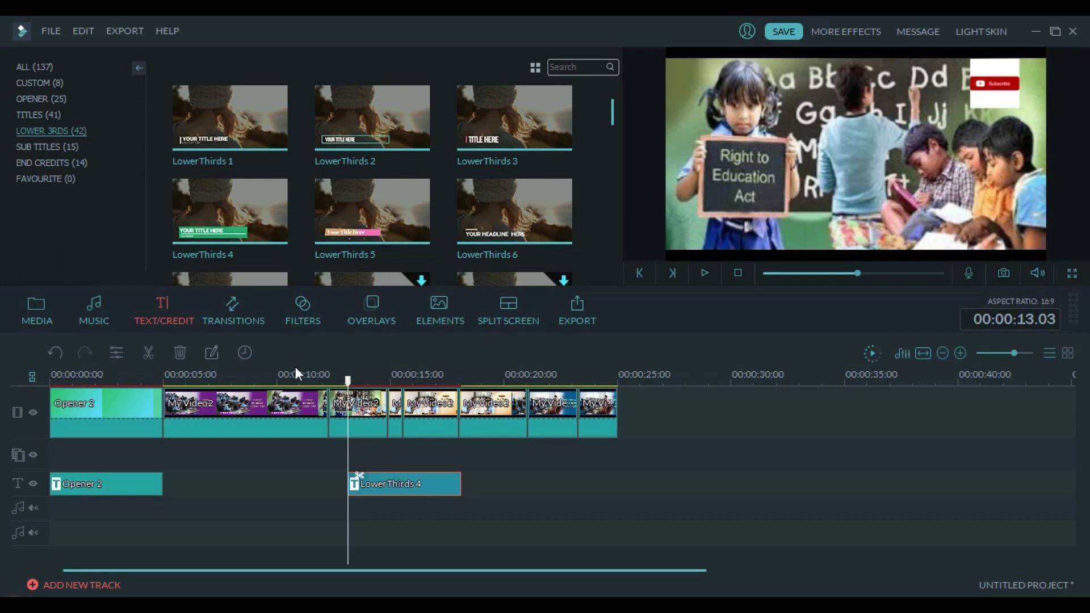
- Browse the subtitle presets and play back the timeline to preview the edited lower third
click(56, 146)
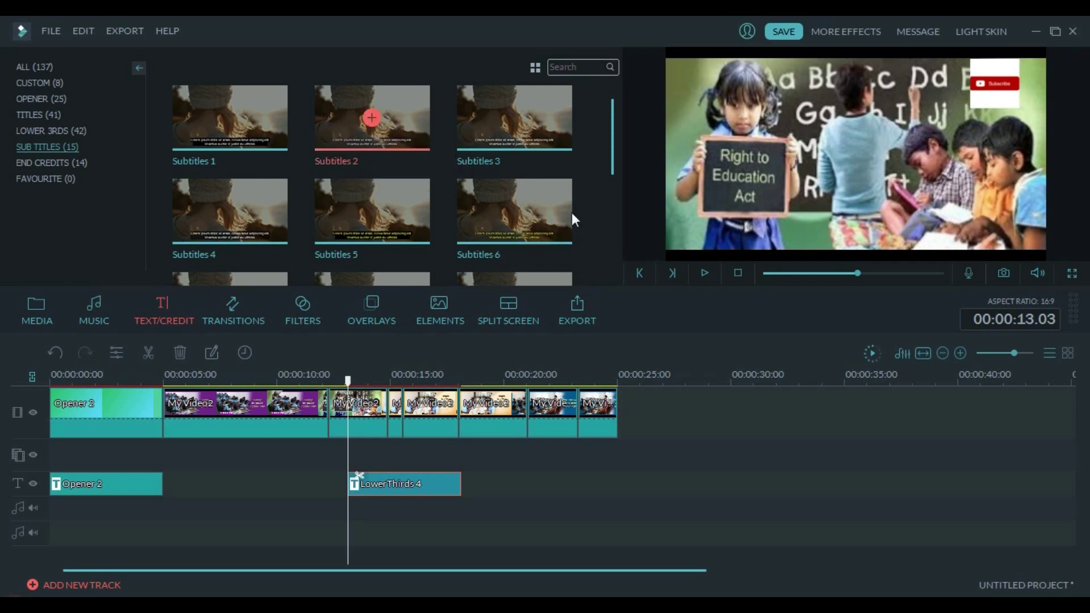
click(705, 273)
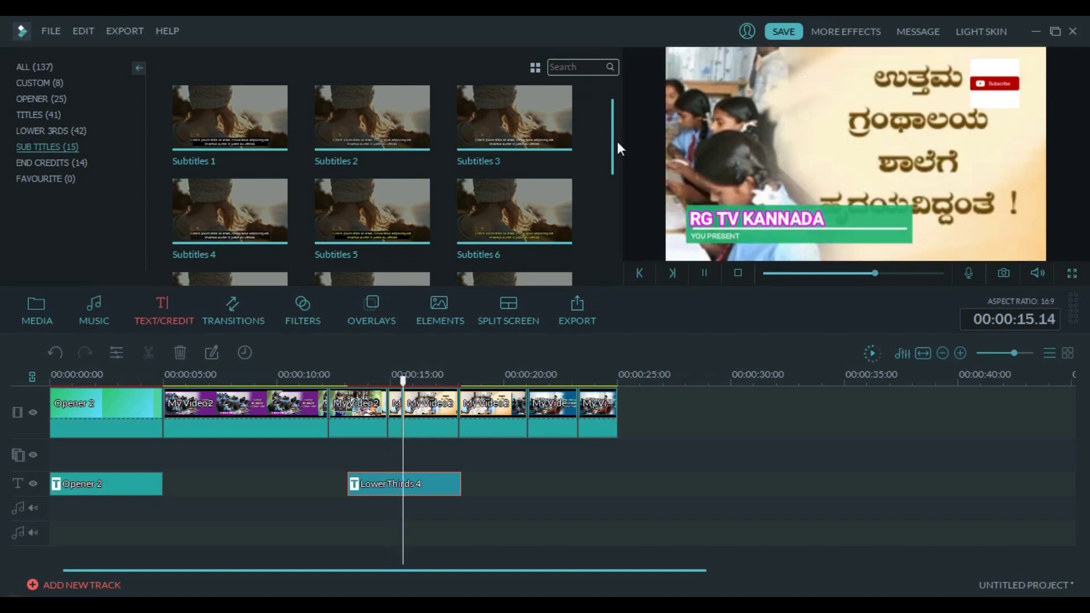
drag(611, 148, 617, 213)
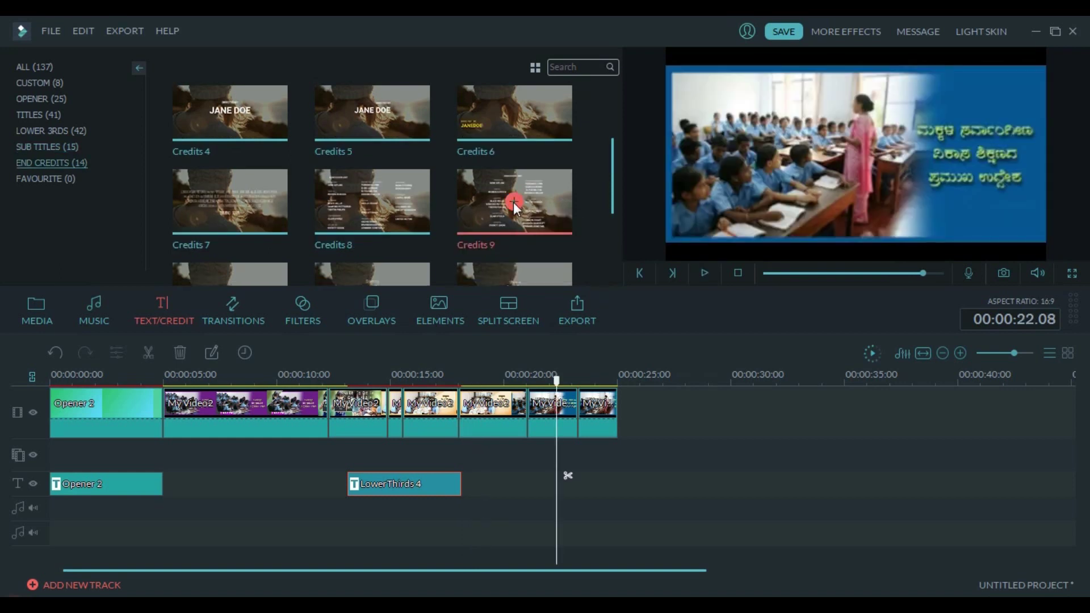
- Add the Credits 9 end credits at 00:00:22.08 on the text track and inspect its two text columns in the editor
click(513, 202)
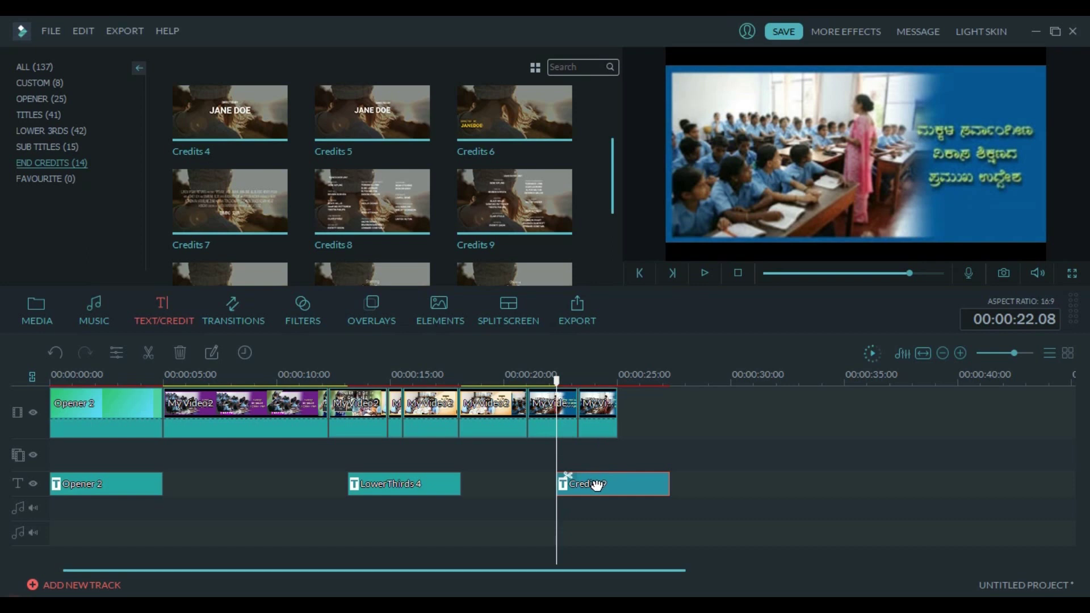
click(590, 488)
double_click(591, 488)
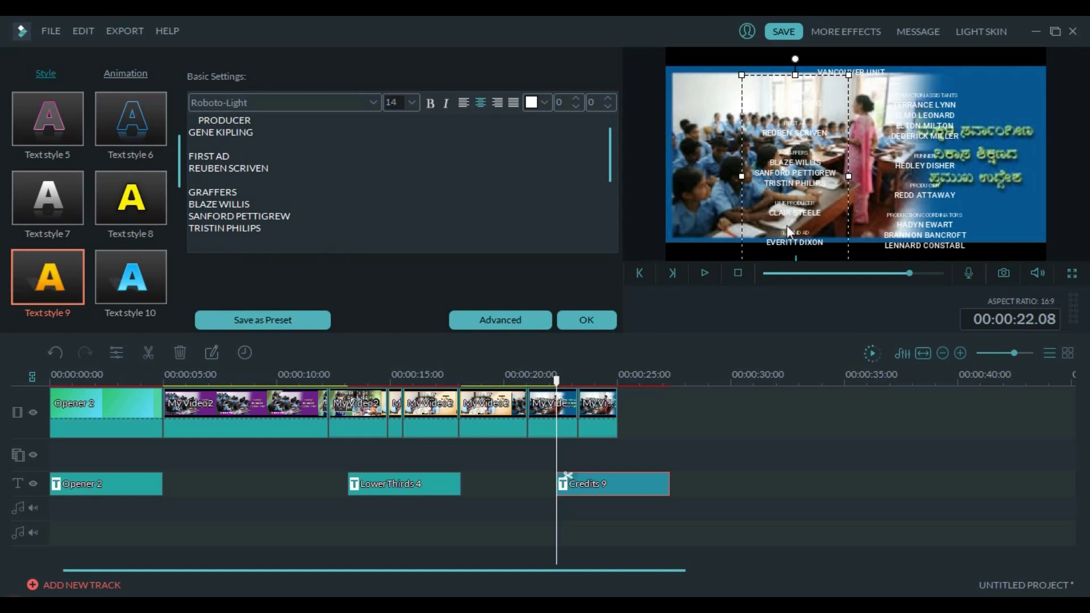
click(927, 126)
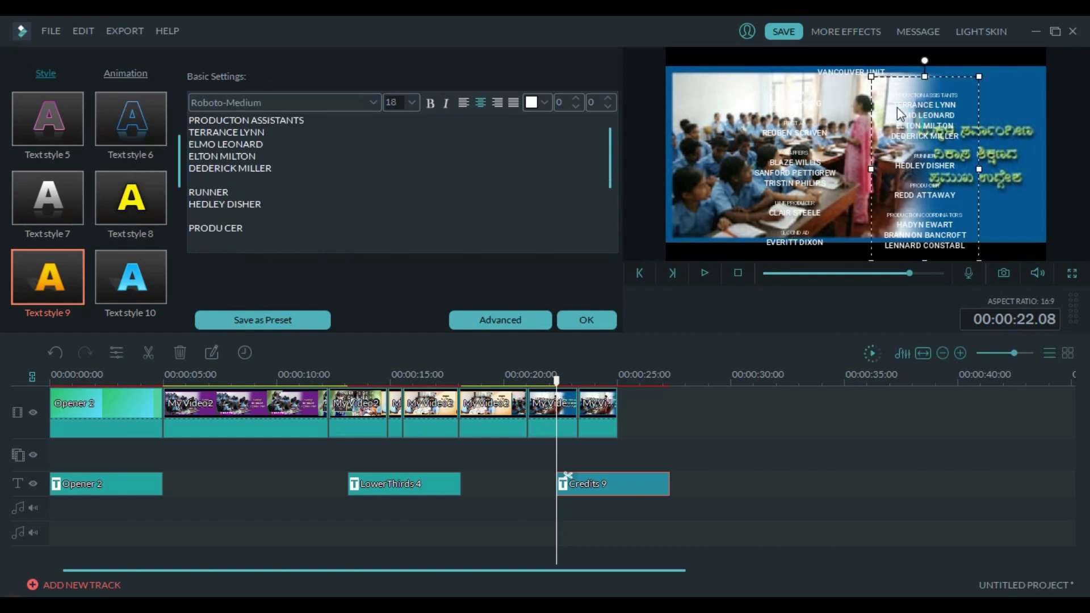
click(795, 125)
click(937, 134)
click(588, 320)
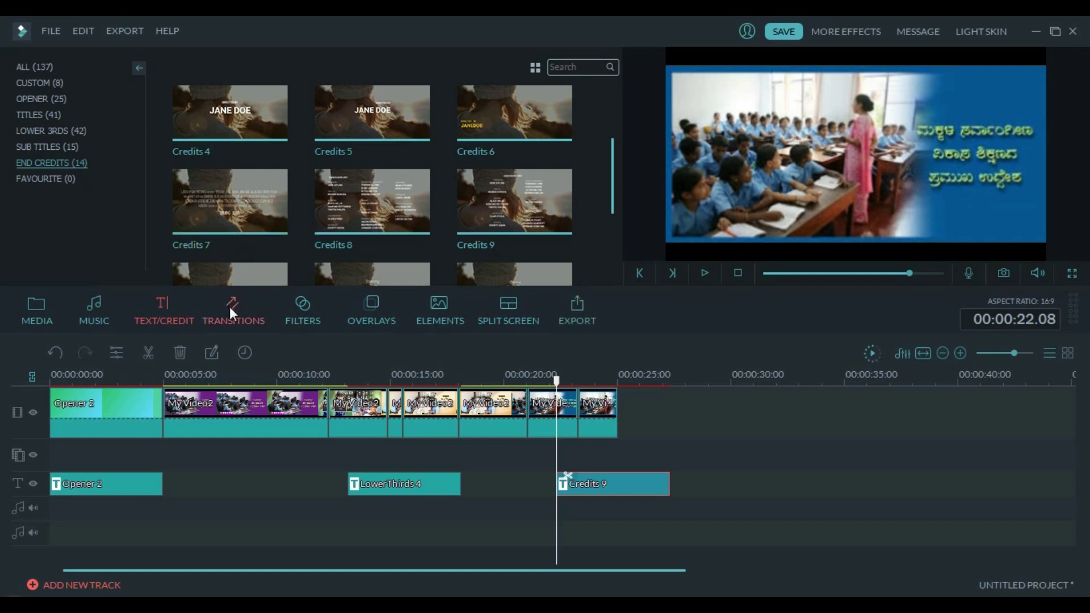
- Play back the Credits 9 end credits from 00:00:22.08
click(705, 273)
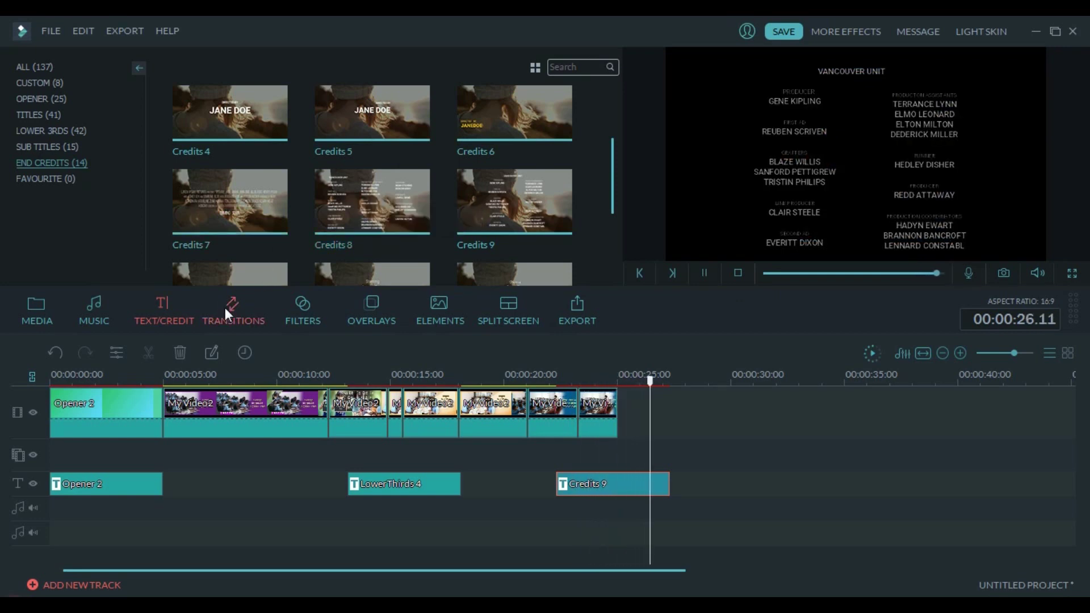
- Add the 3D transition Box Turn 2 between the Opener 2 clip and the first MyVideo2 clip and preview it
click(224, 308)
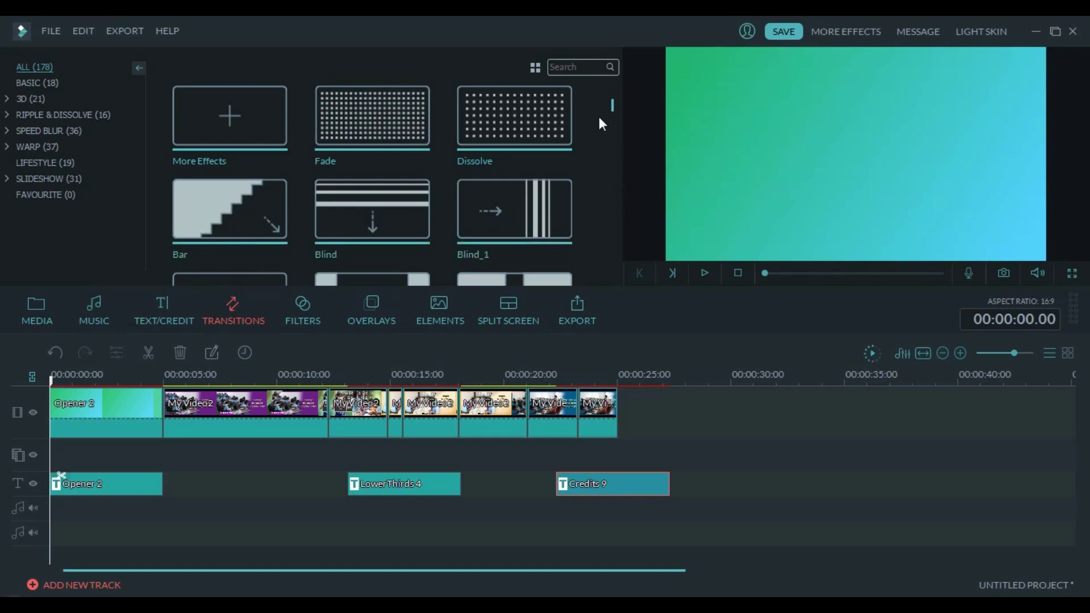
scroll(470, 224, down, 5)
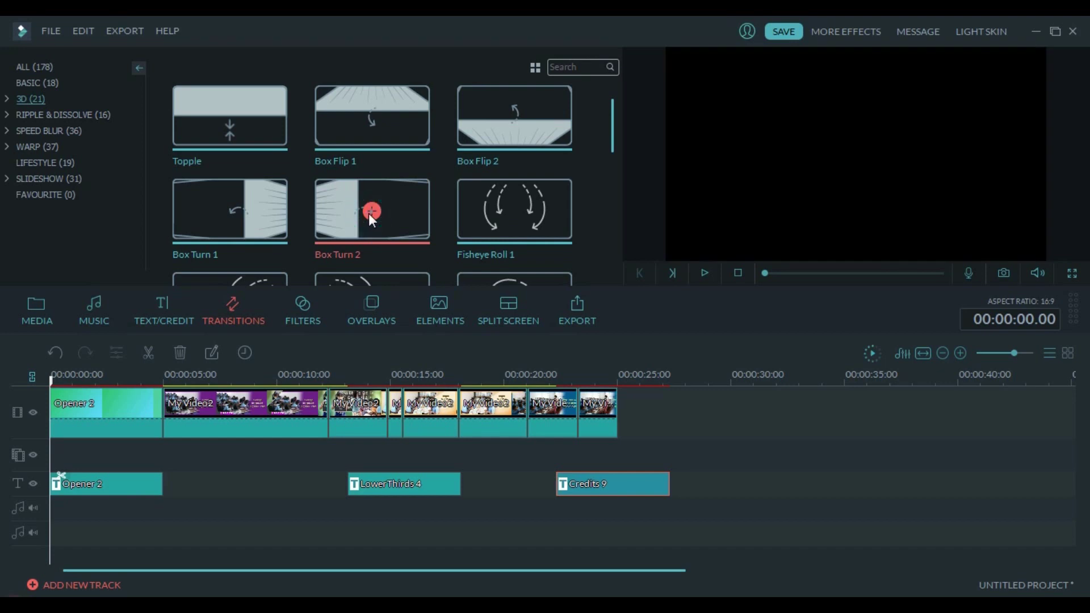
click(372, 211)
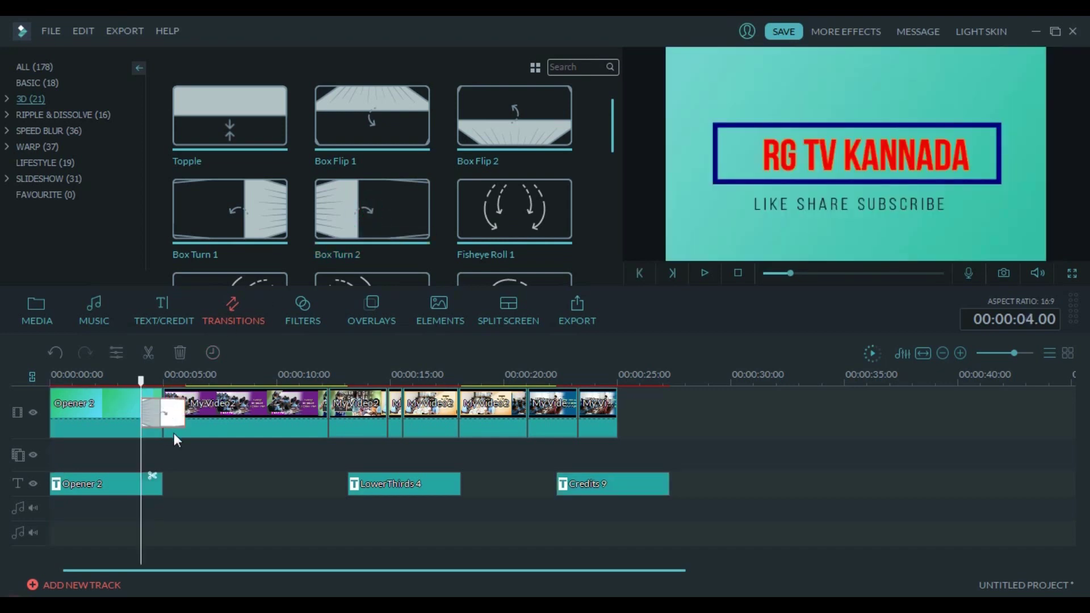
click(704, 270)
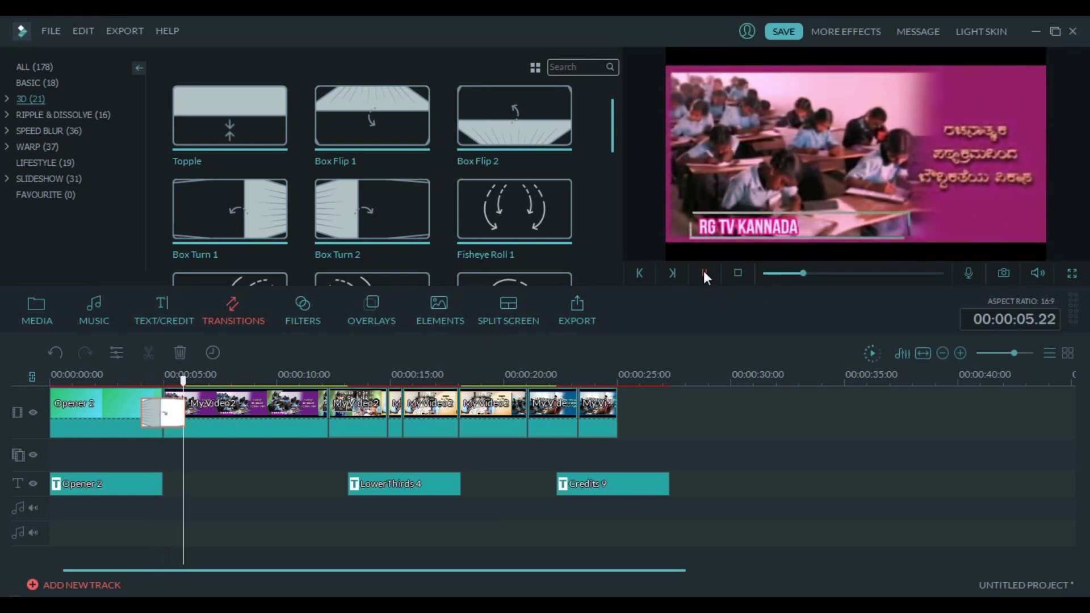
click(704, 273)
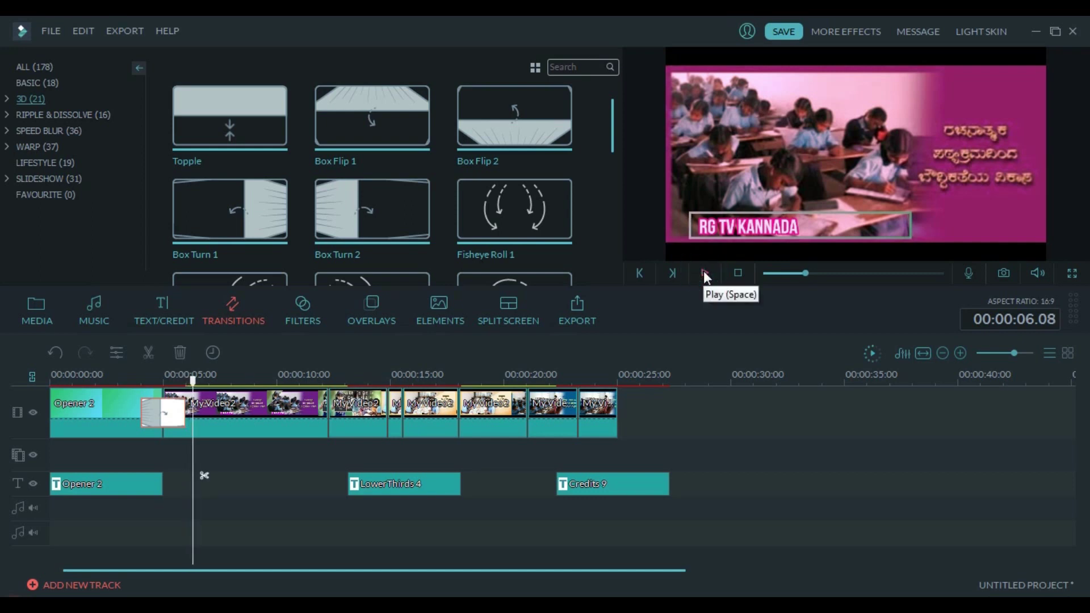
- Add the Ripple & Dissolve transition Swirl between the first and second MyVideo2 clips and preview it
click(86, 113)
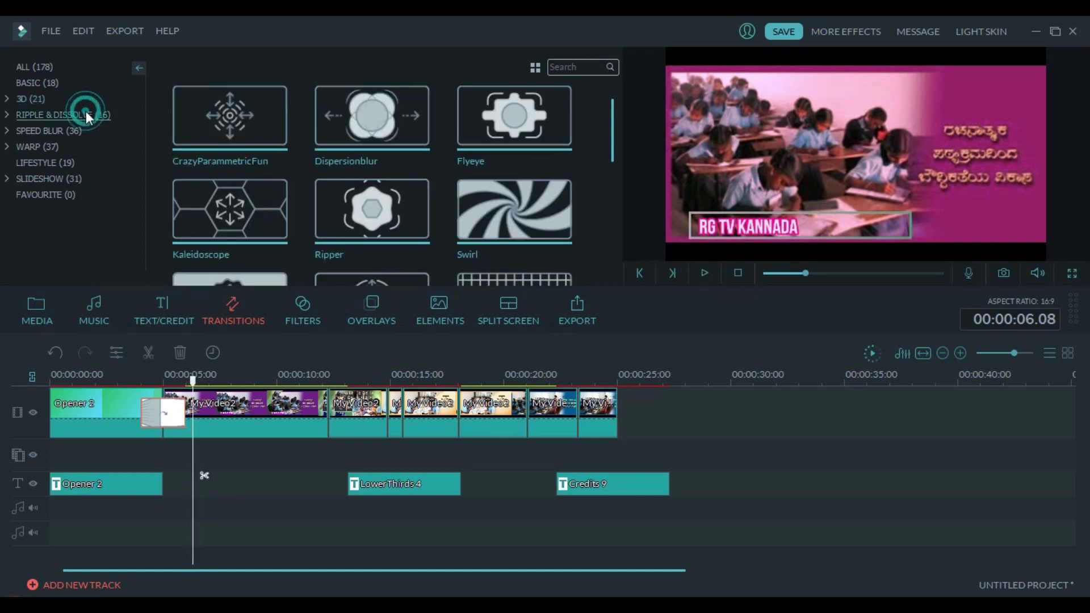
click(70, 129)
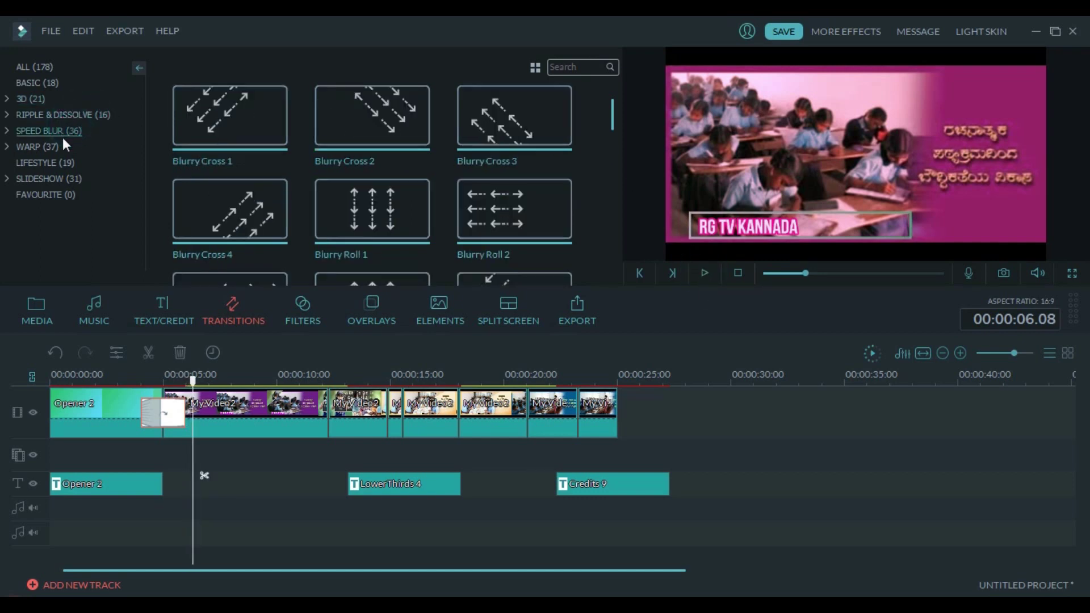
click(45, 147)
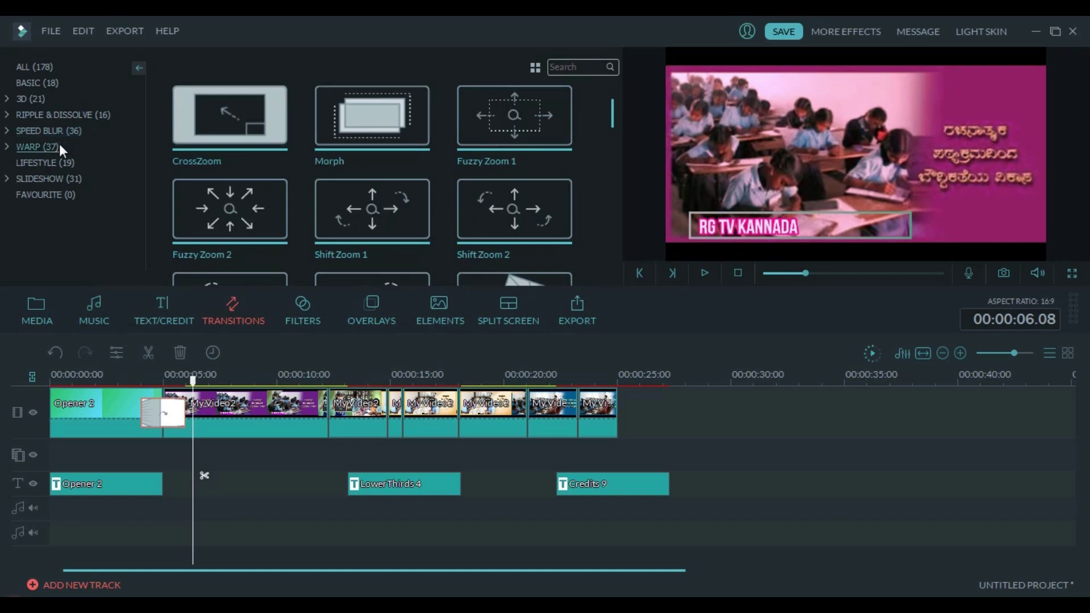
click(63, 115)
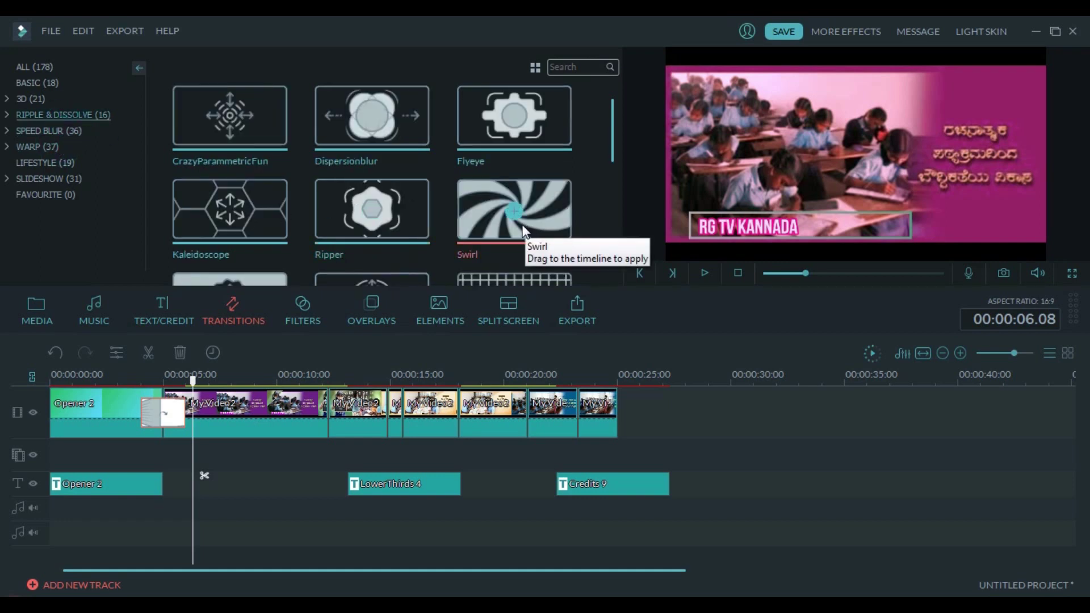
click(514, 213)
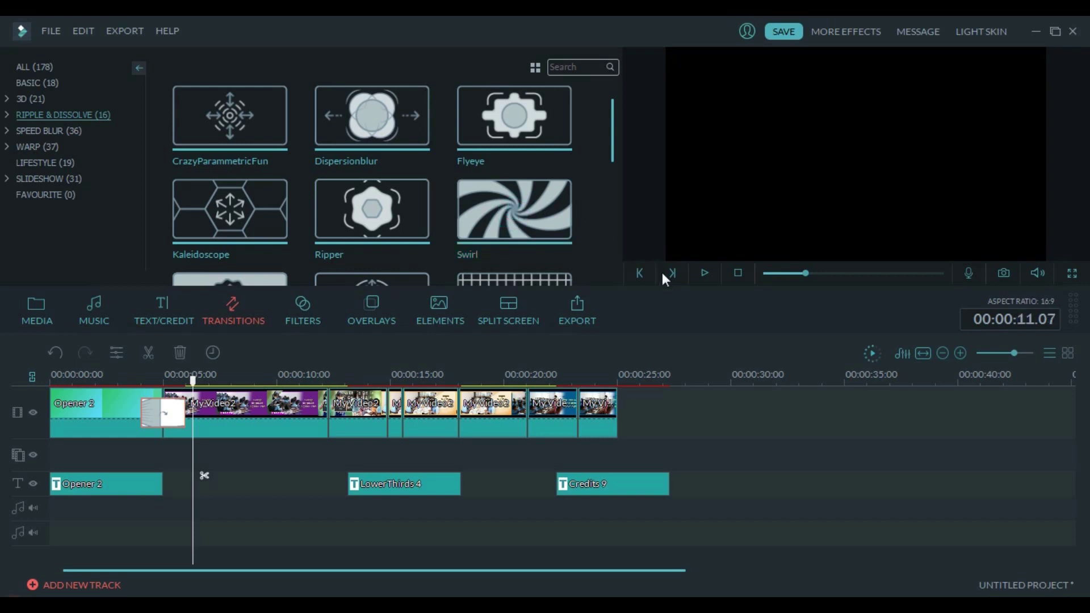
click(704, 273)
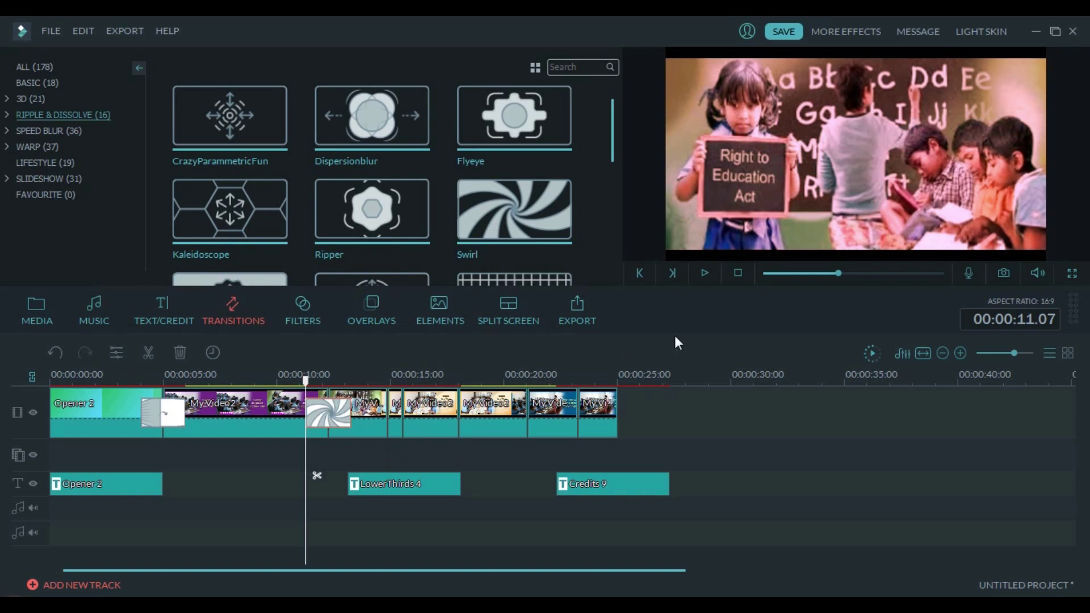
click(707, 274)
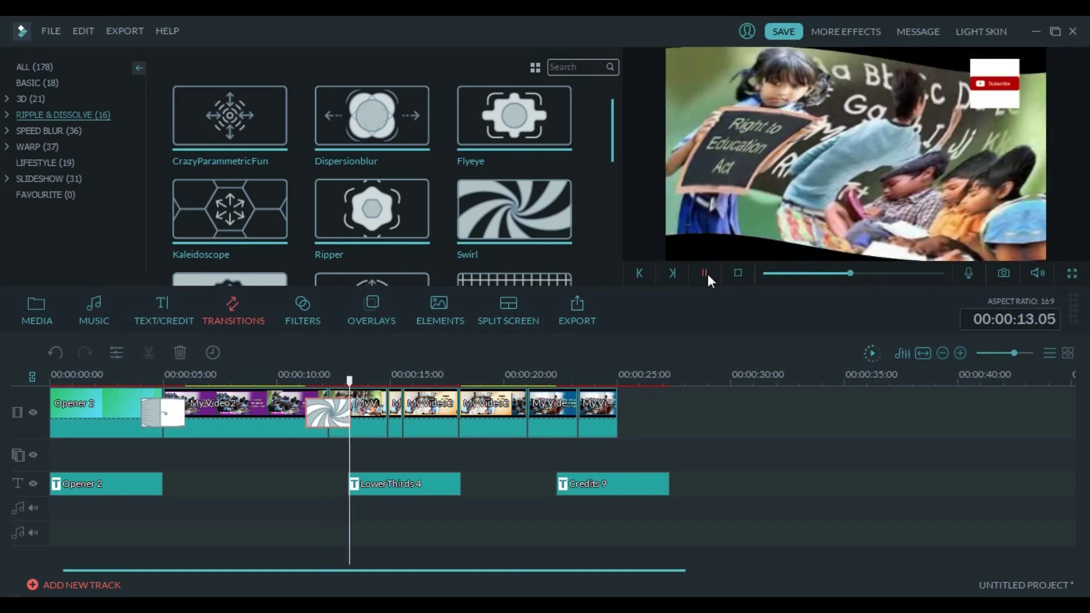
click(705, 274)
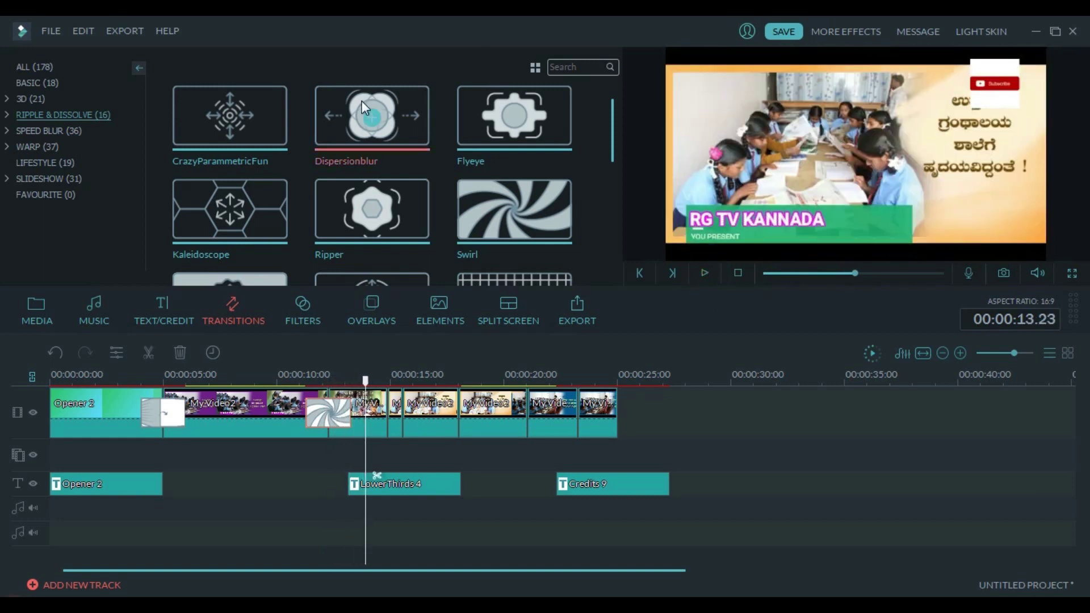
- Add the Extreme filter to the timeline at 00:00:13.23 and play back the filtered section
click(49, 179)
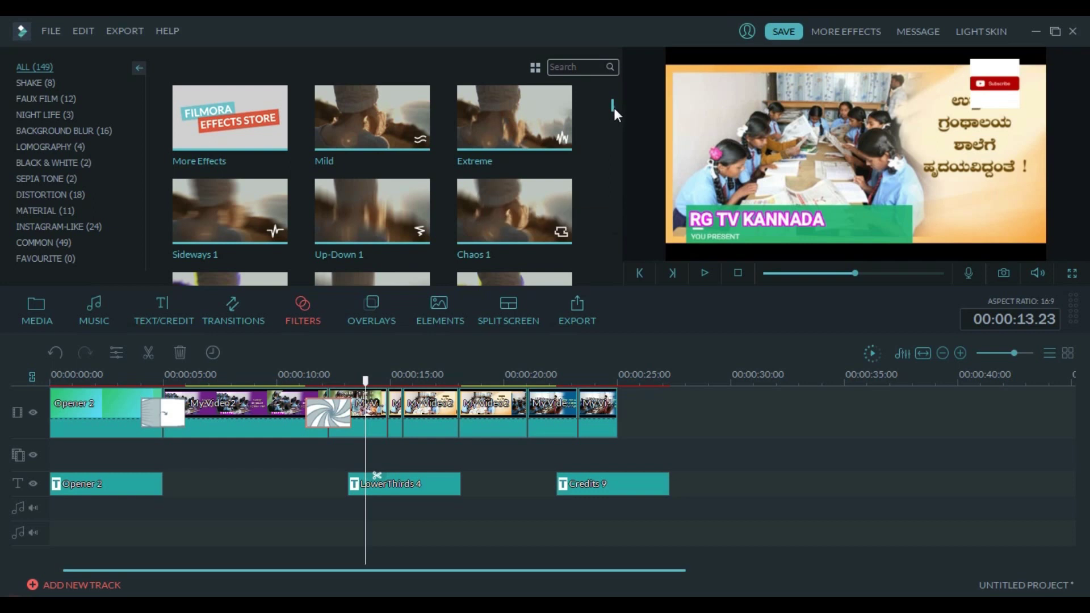
scroll(614, 107, down, 3)
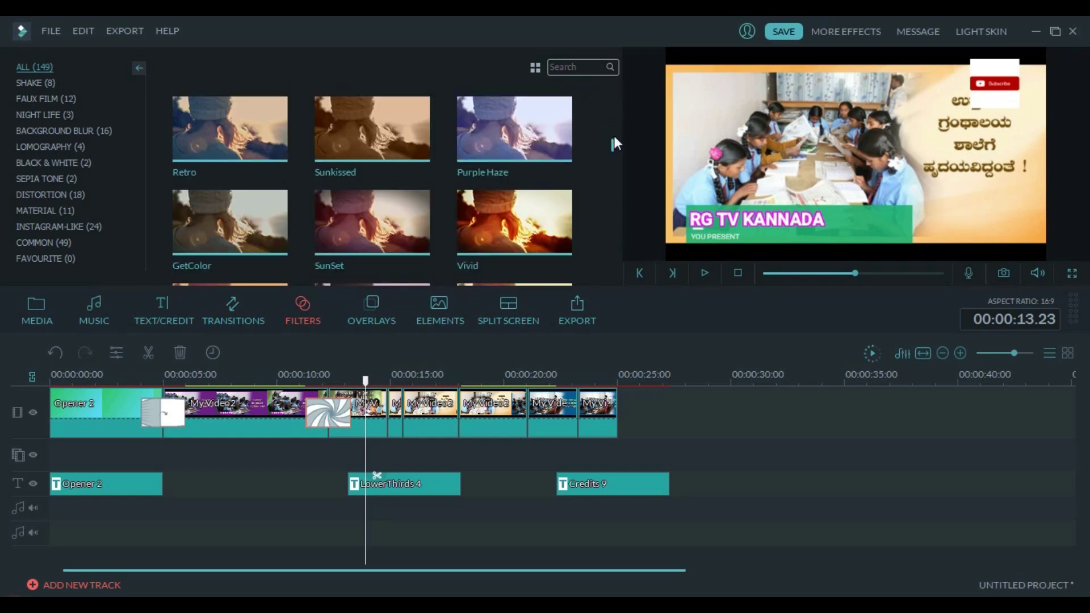
drag(611, 141, 602, 60)
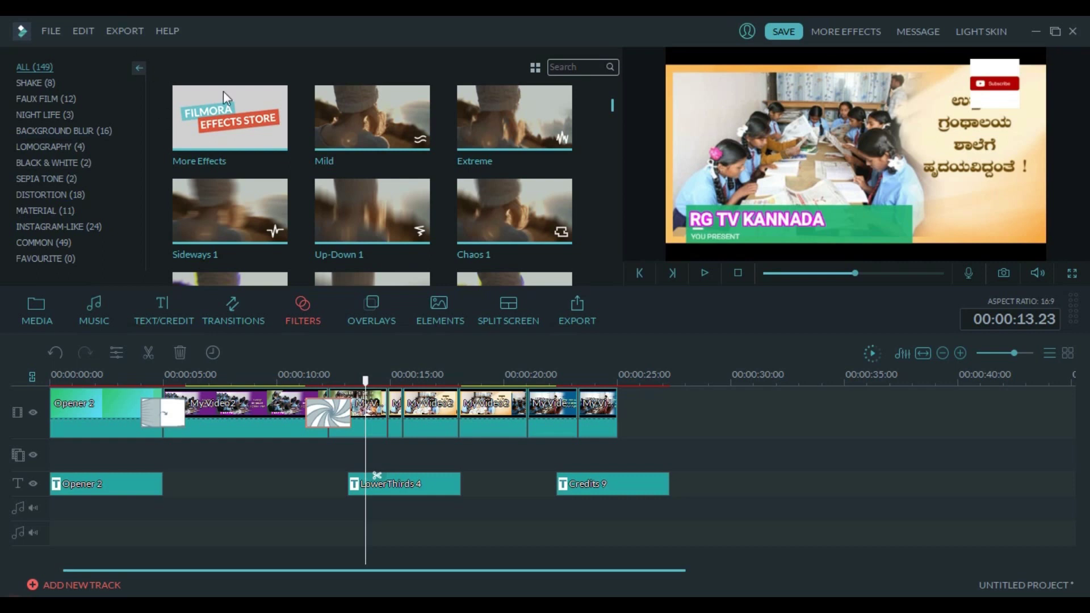
click(515, 118)
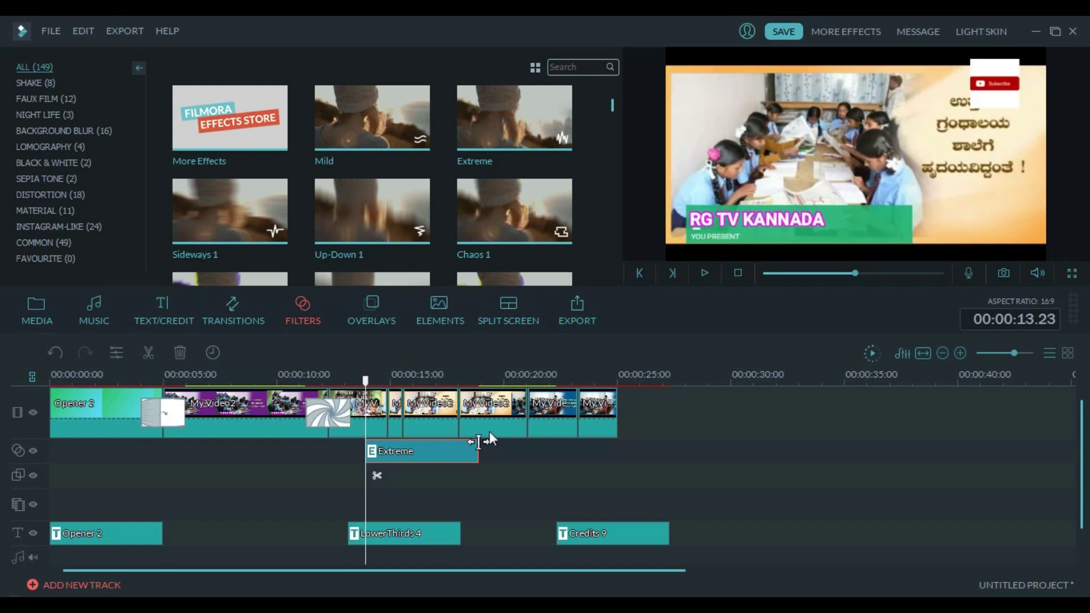
click(704, 273)
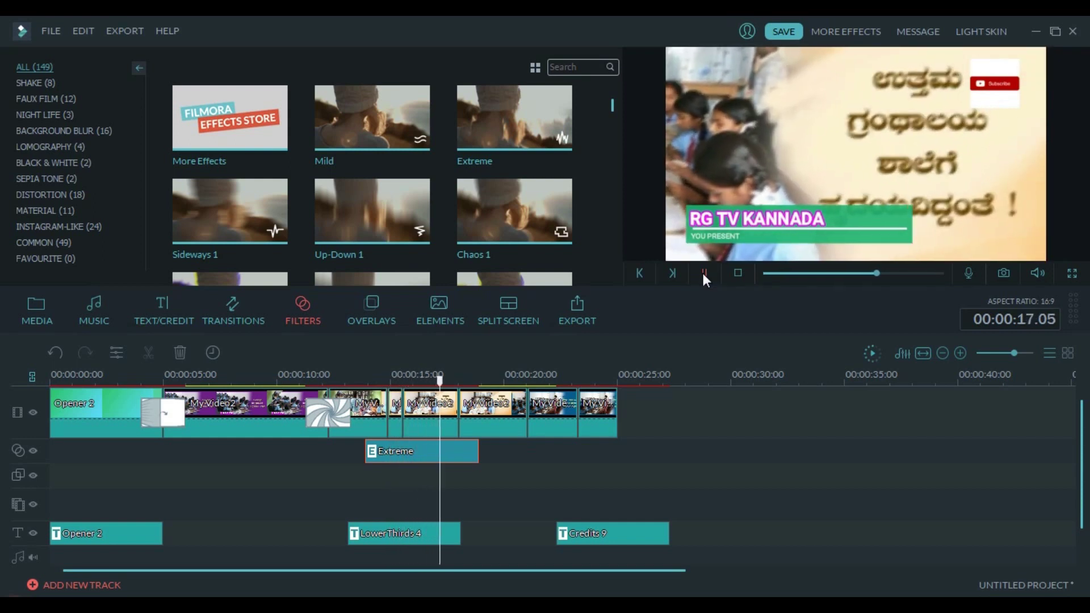
click(703, 274)
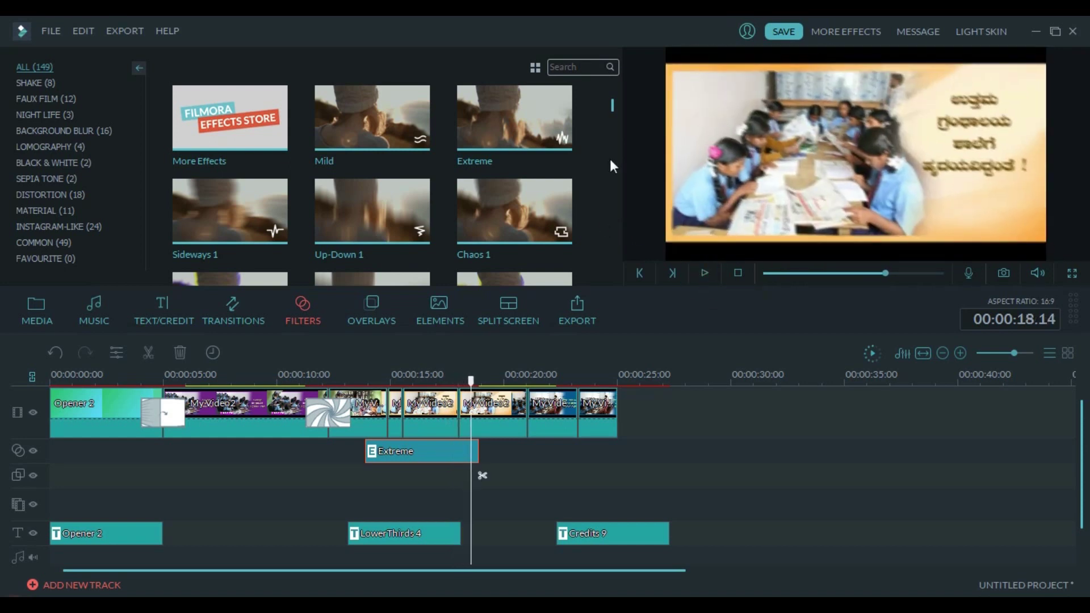
- Add the BW_Noise filter to the timeline at 00:00:18.14 and play back its effect
mouse_move(615, 107)
mouse_down()
mouse_move(612, 132)
mouse_move(612, 101)
mouse_move(611, 114)
mouse_up()
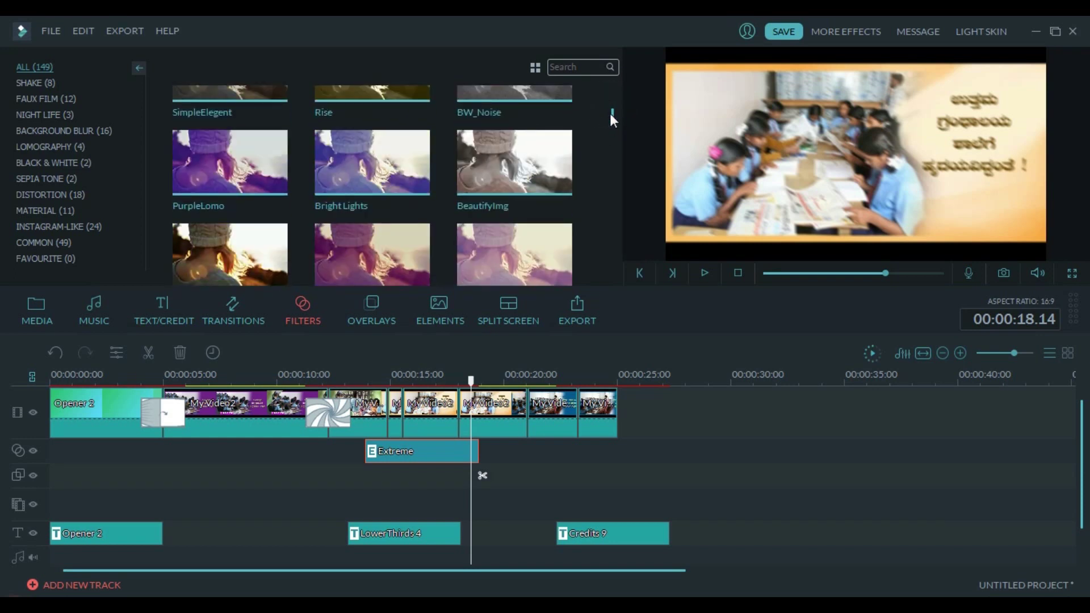
scroll(611, 115, up, 1)
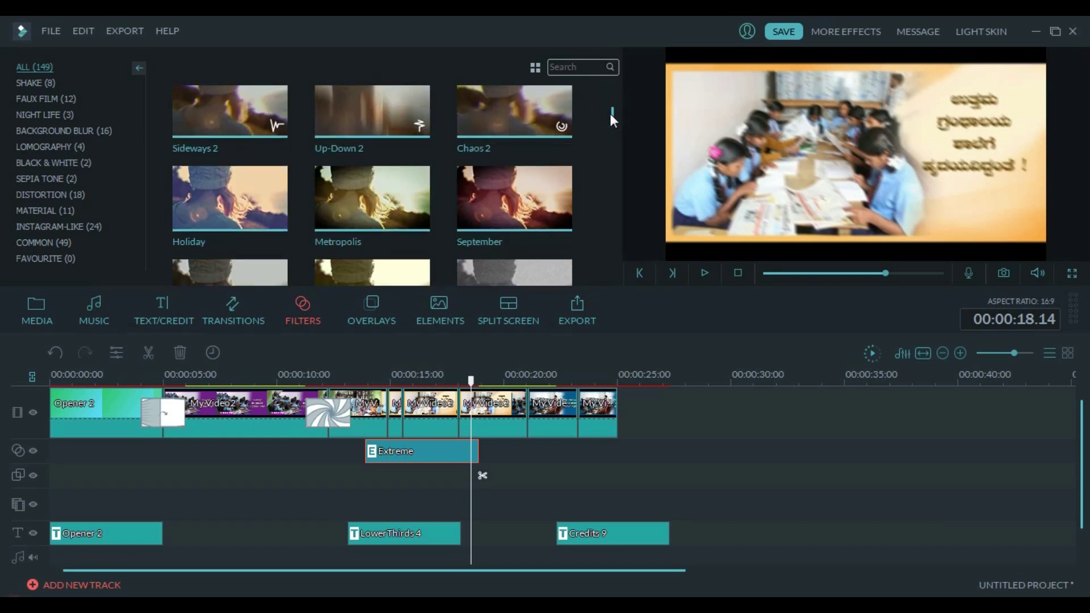
drag(610, 113, 608, 115)
mouse_move(515, 181)
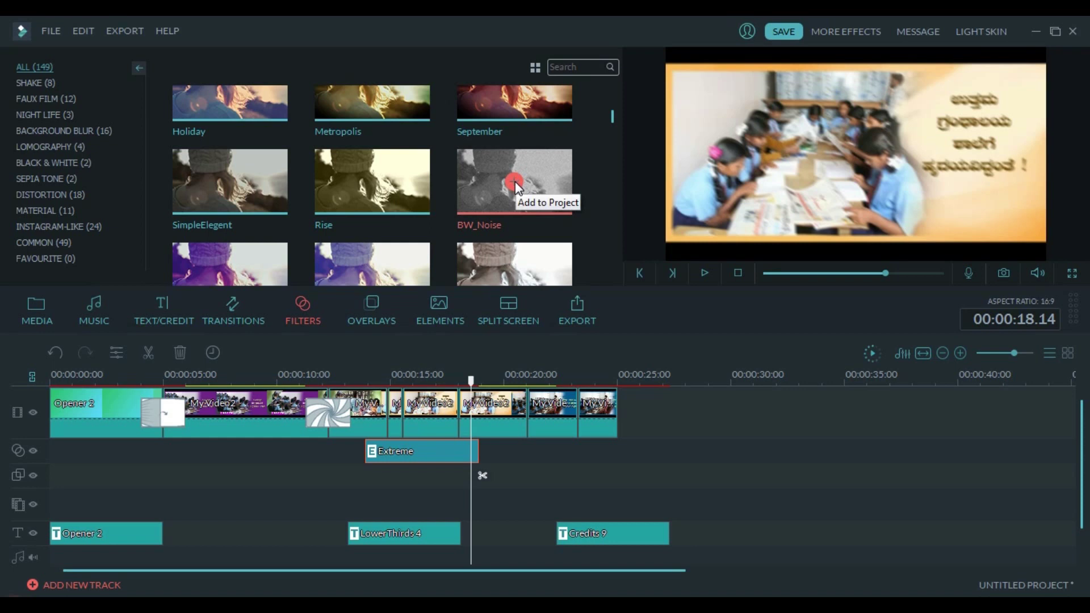
click(515, 182)
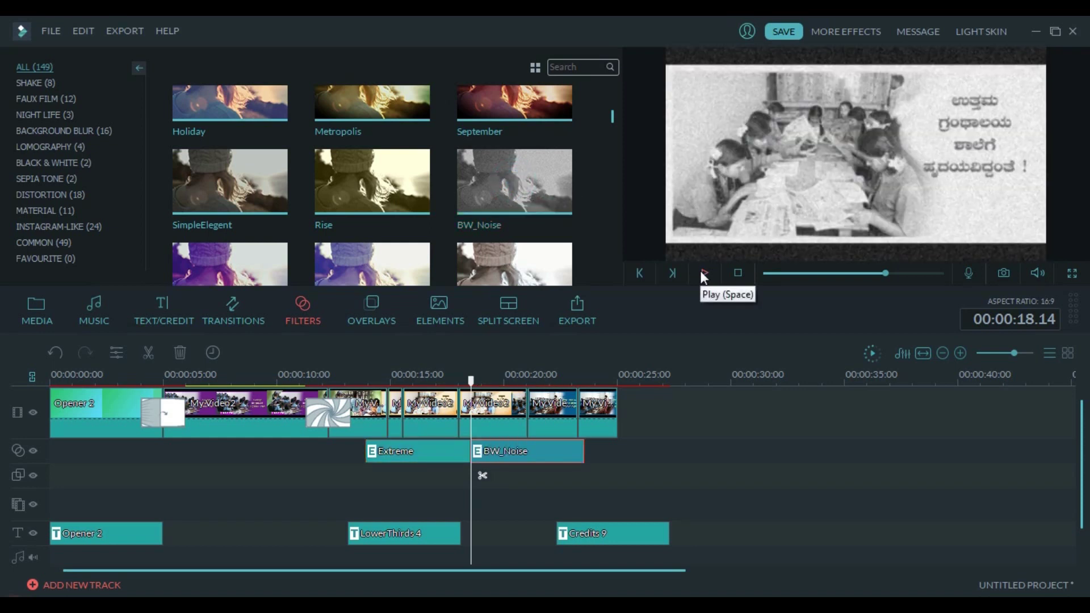
click(704, 273)
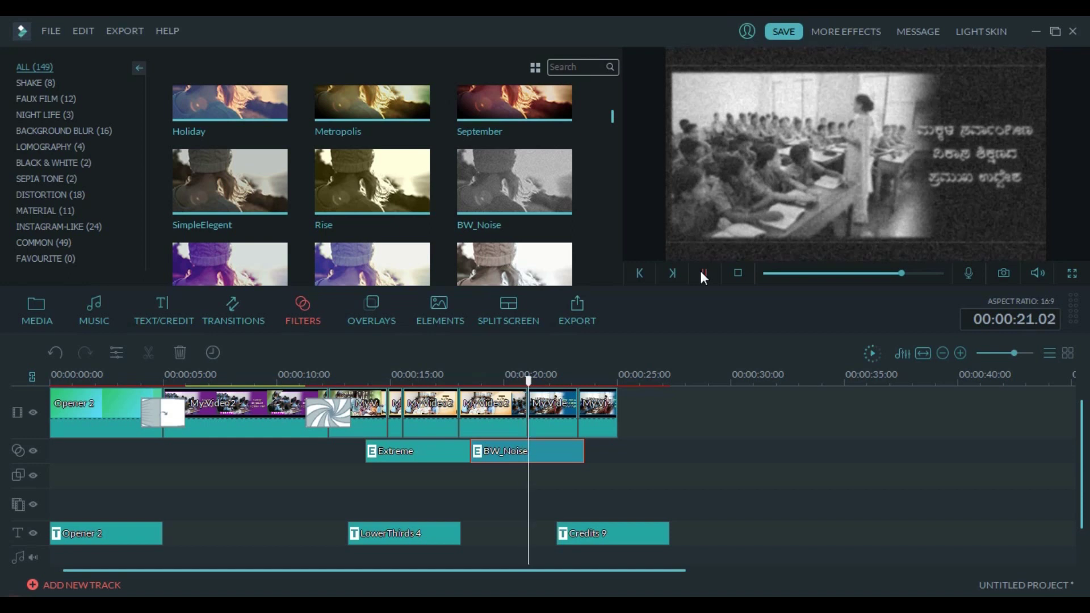
click(700, 271)
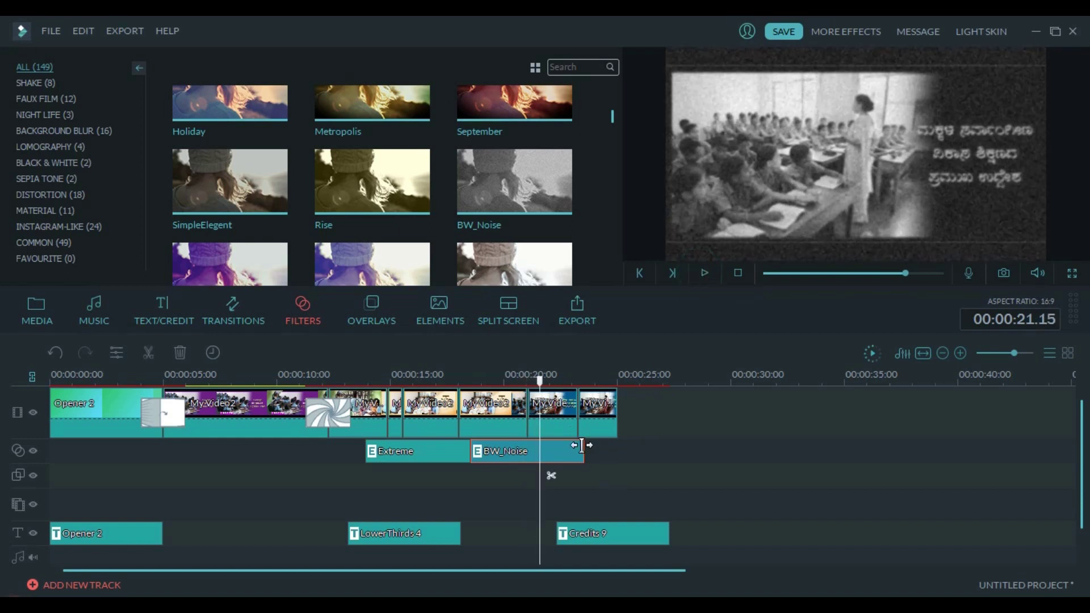
- Shorten the BW_Noise filter so it ends at 00:00:19.24 and play back the following section
drag(585, 447, 502, 451)
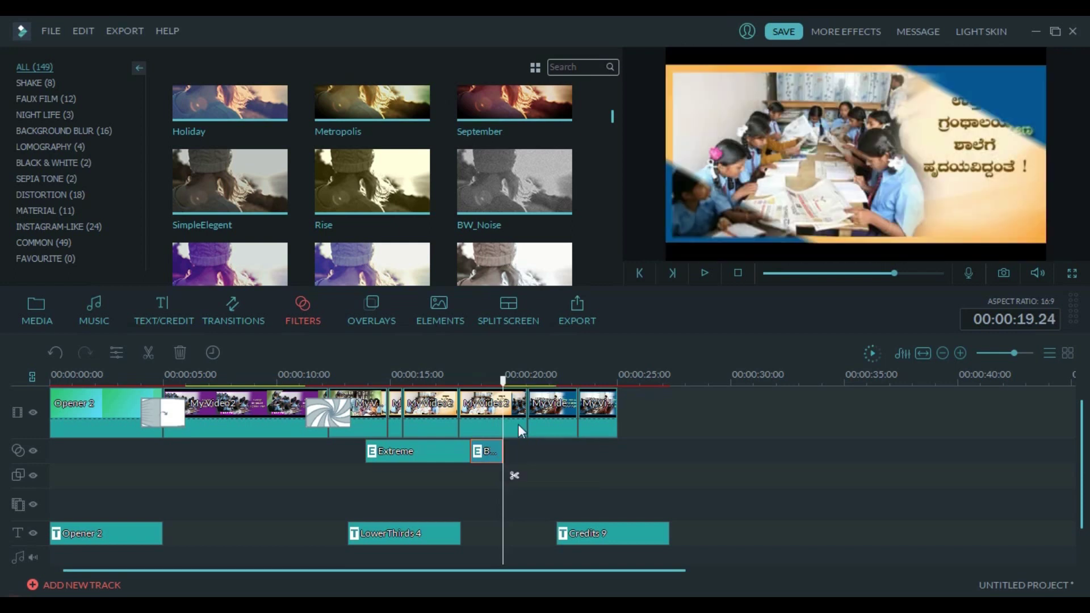
click(708, 272)
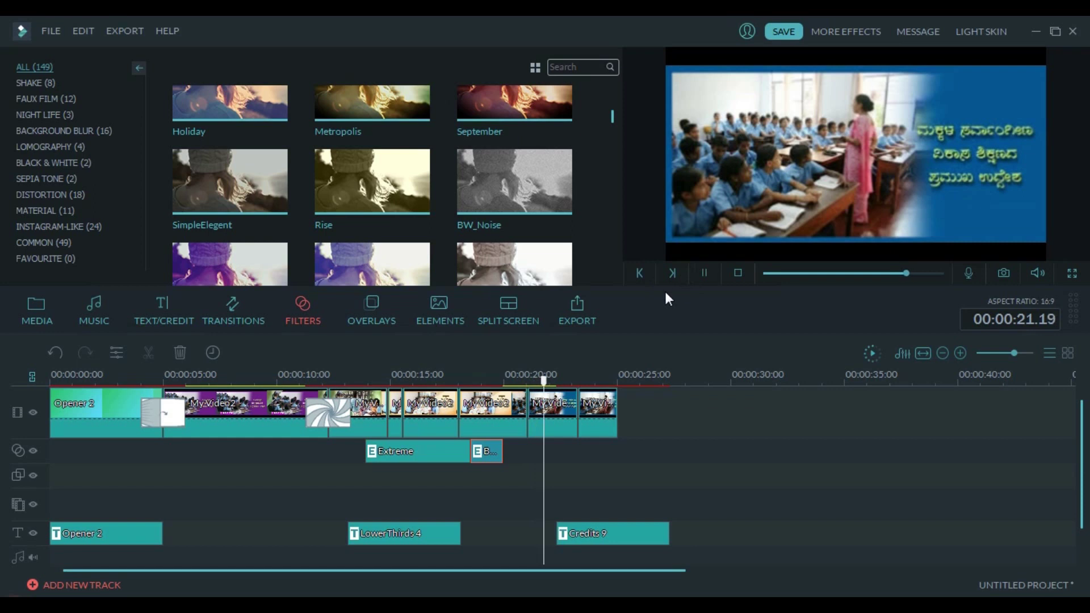
click(704, 271)
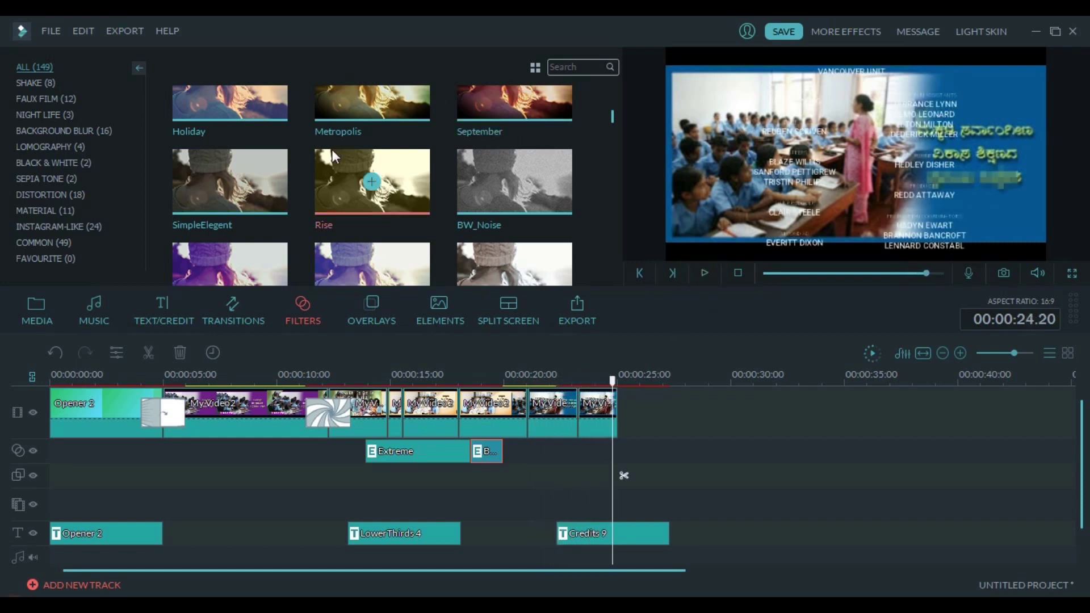
- Add the Aqua 1 overlay, move it to start at 00:00:20.01 on the timeline, and play it back
click(376, 297)
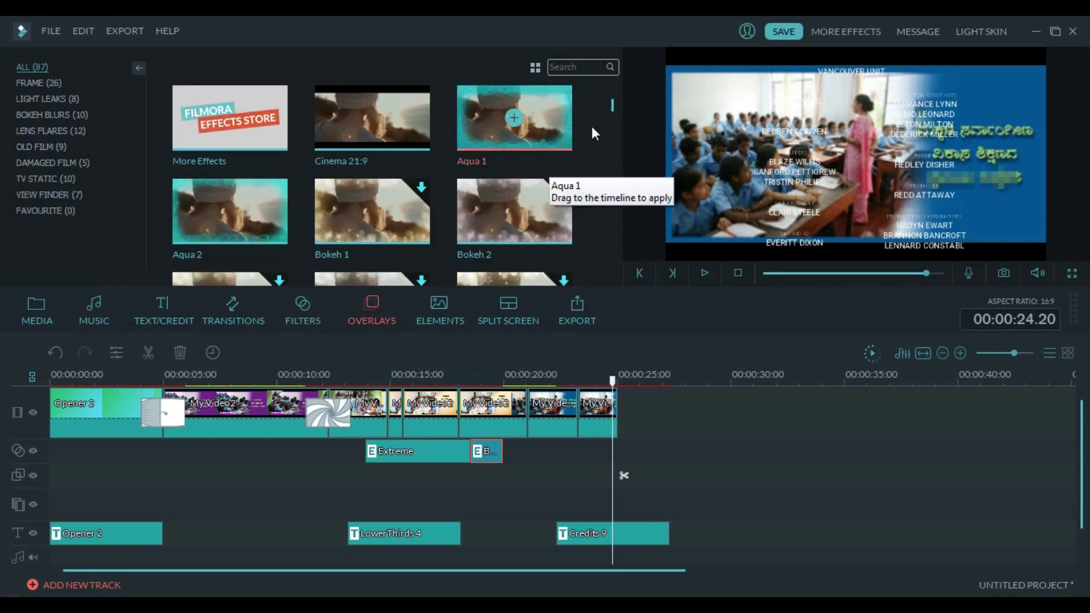
mouse_move(612, 108)
mouse_down()
mouse_move(612, 144)
mouse_move(611, 89)
mouse_up()
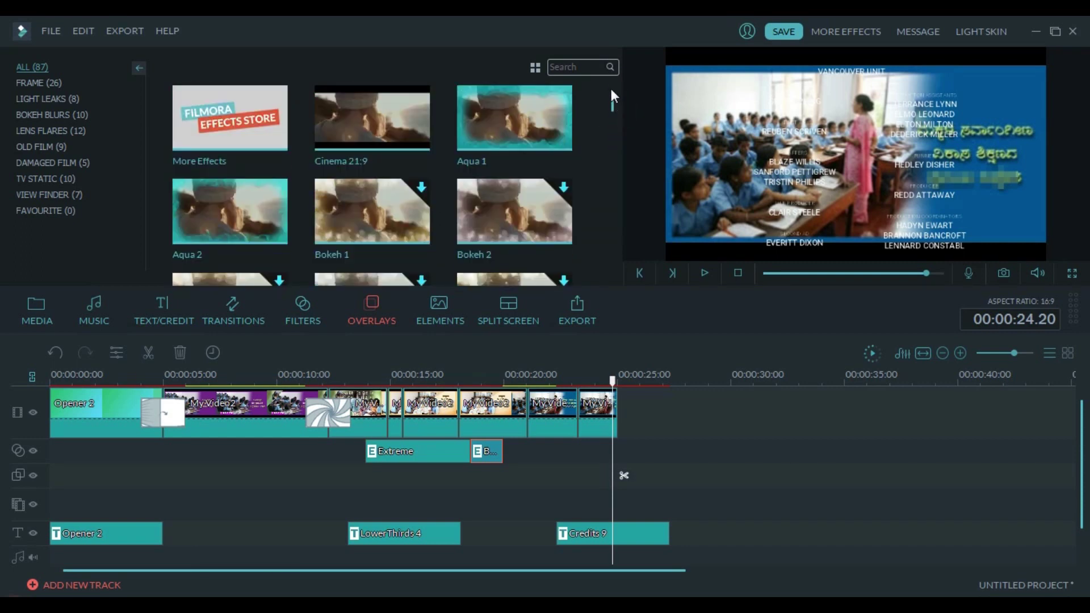
click(515, 121)
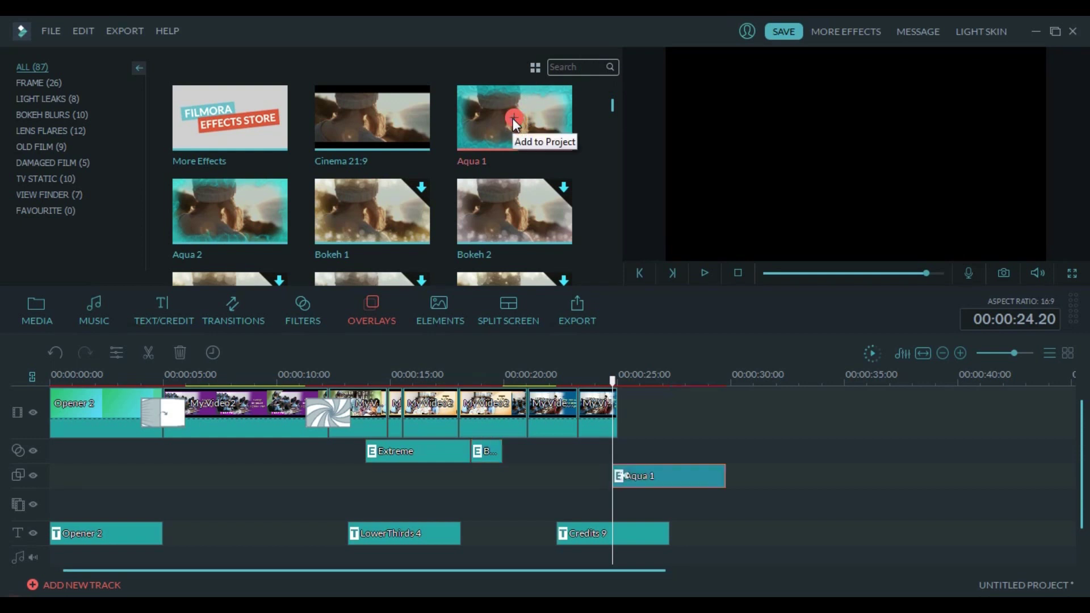
drag(639, 477, 532, 484)
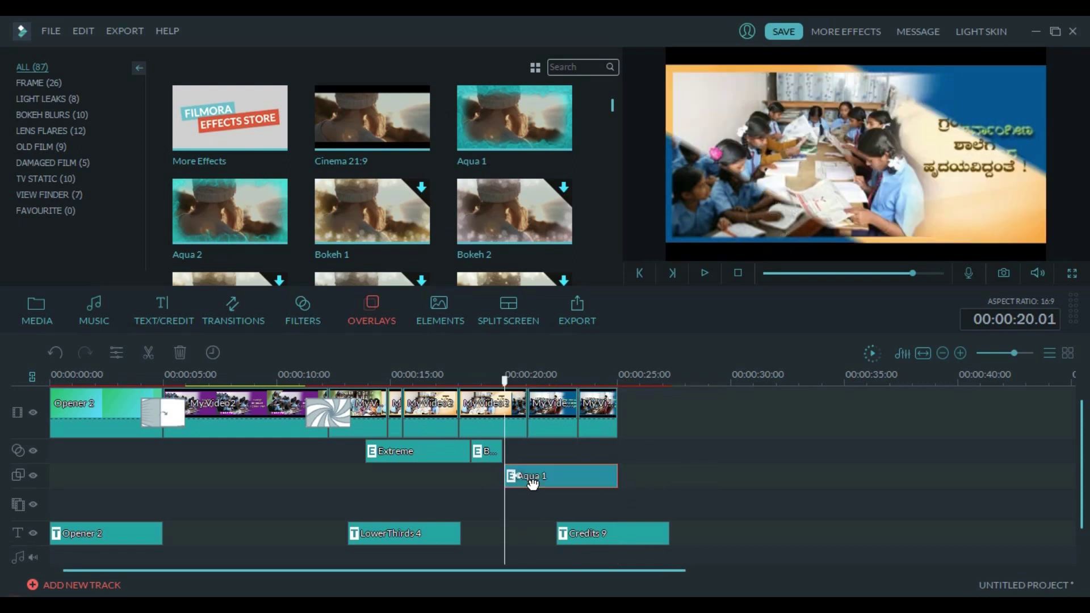
click(704, 274)
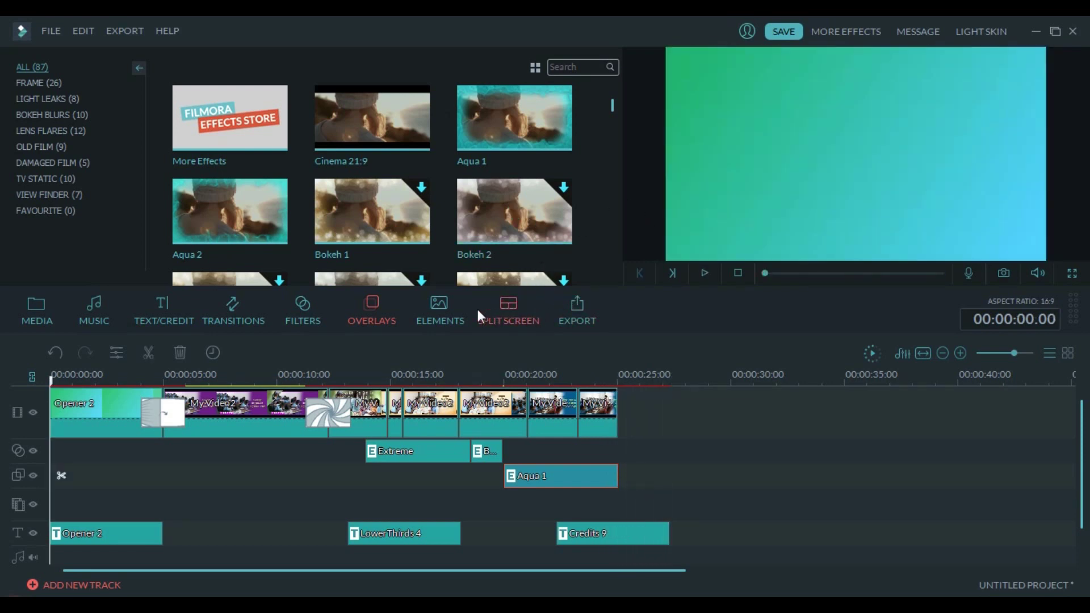
- Add the Element Love 5 element at 00:00:04.15, shrink it to about a third of the frame's width at the lower left, and play it back
click(455, 312)
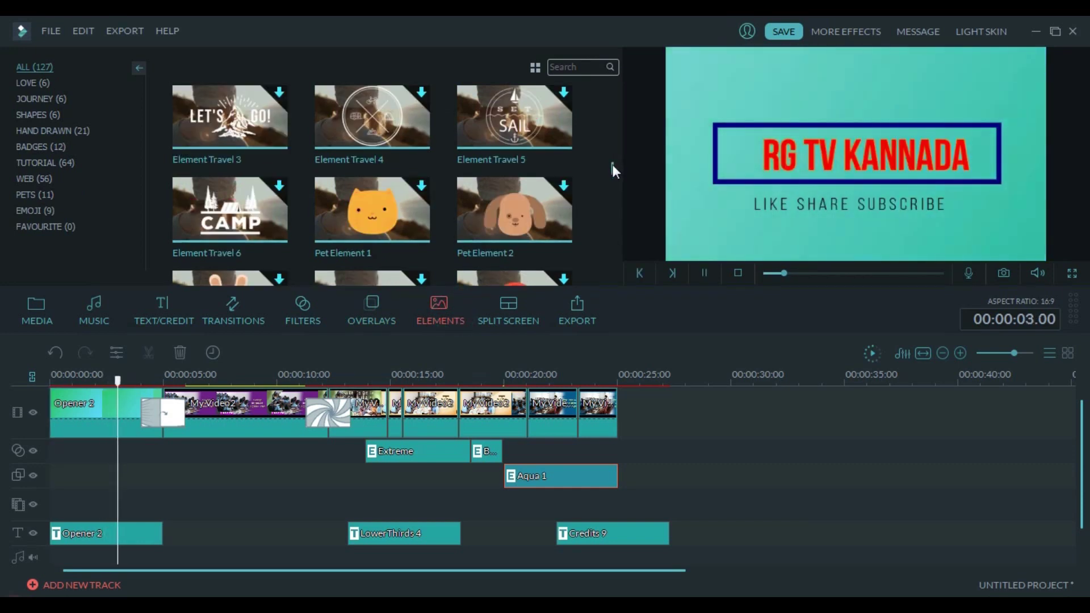
scroll(612, 148, up, 1)
drag(612, 132, 603, 59)
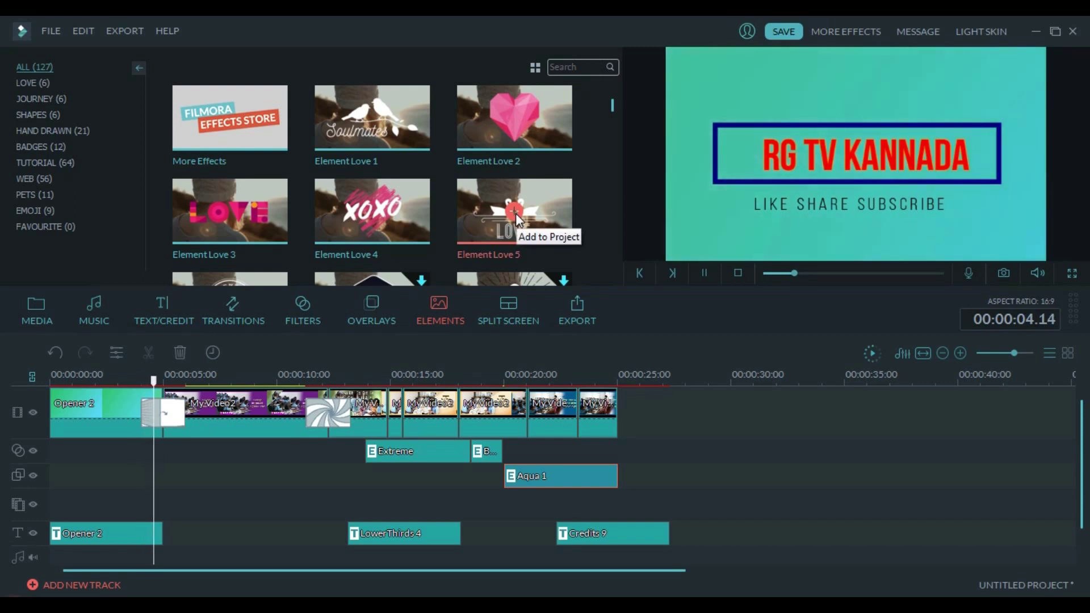
click(516, 213)
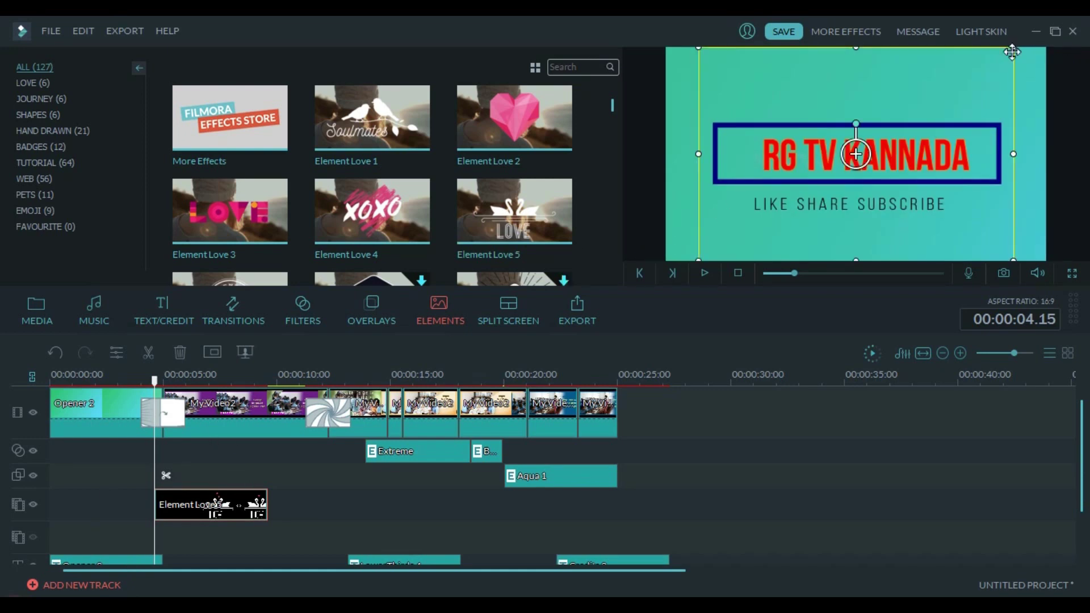
drag(1010, 49, 920, 177)
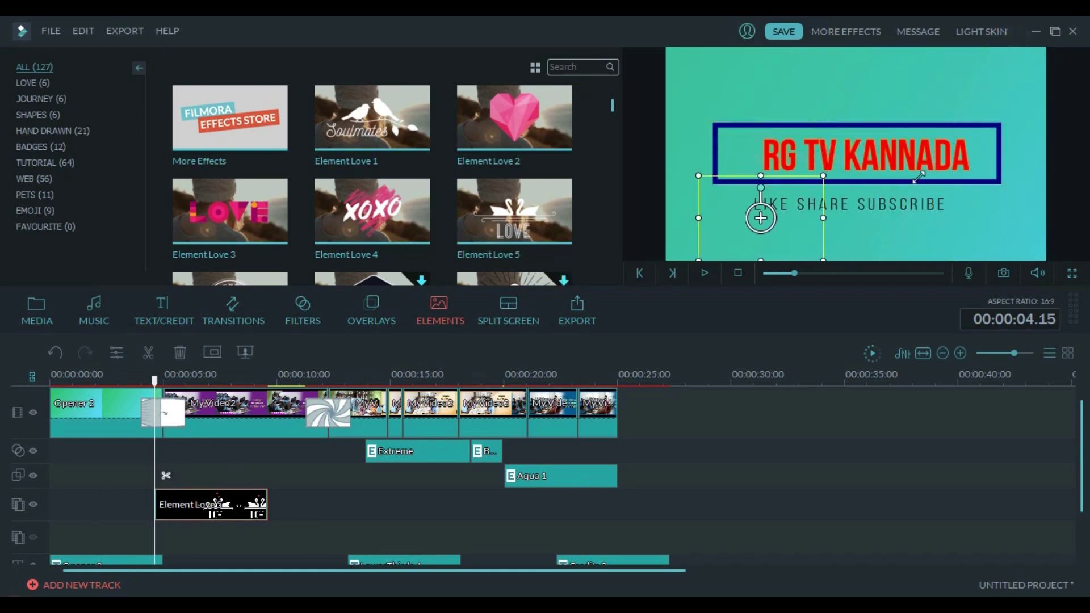
drag(761, 217, 741, 206)
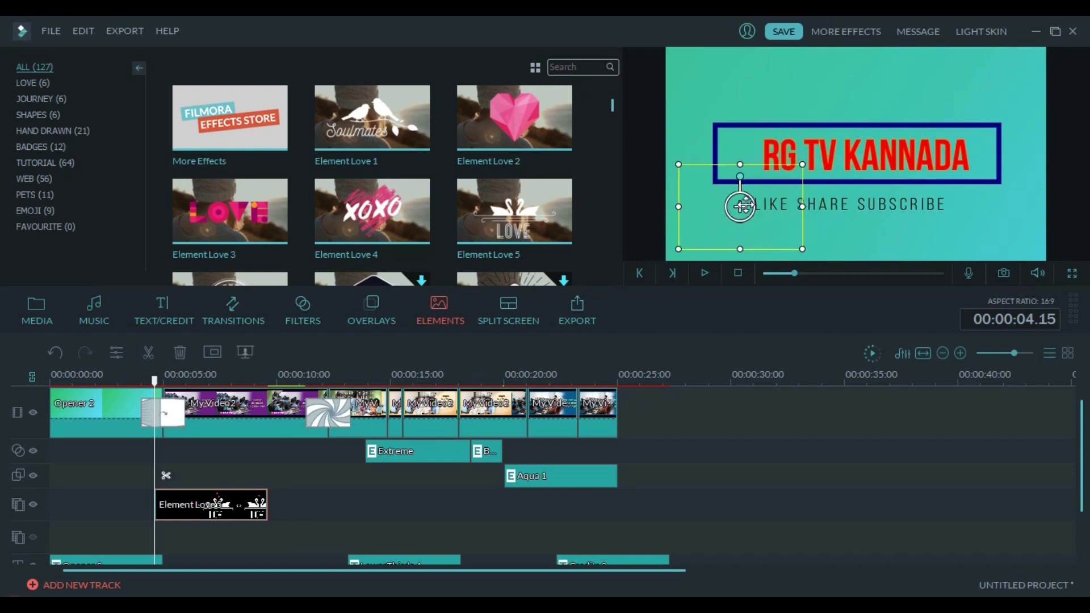
click(707, 274)
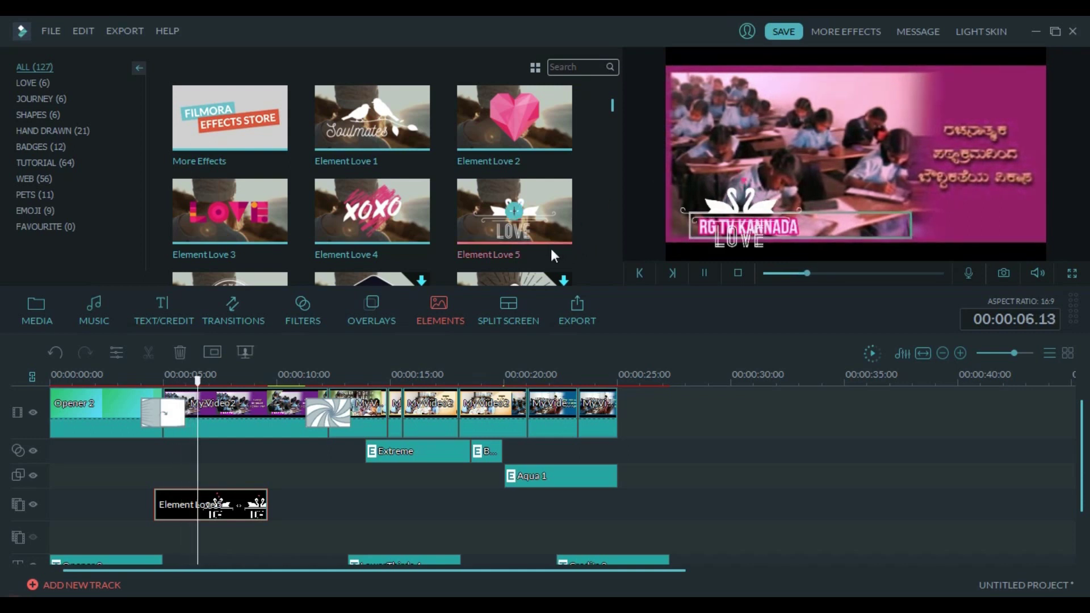
- Insert the 3 Screen A split screen between the My Video2 clips on the video track
click(509, 305)
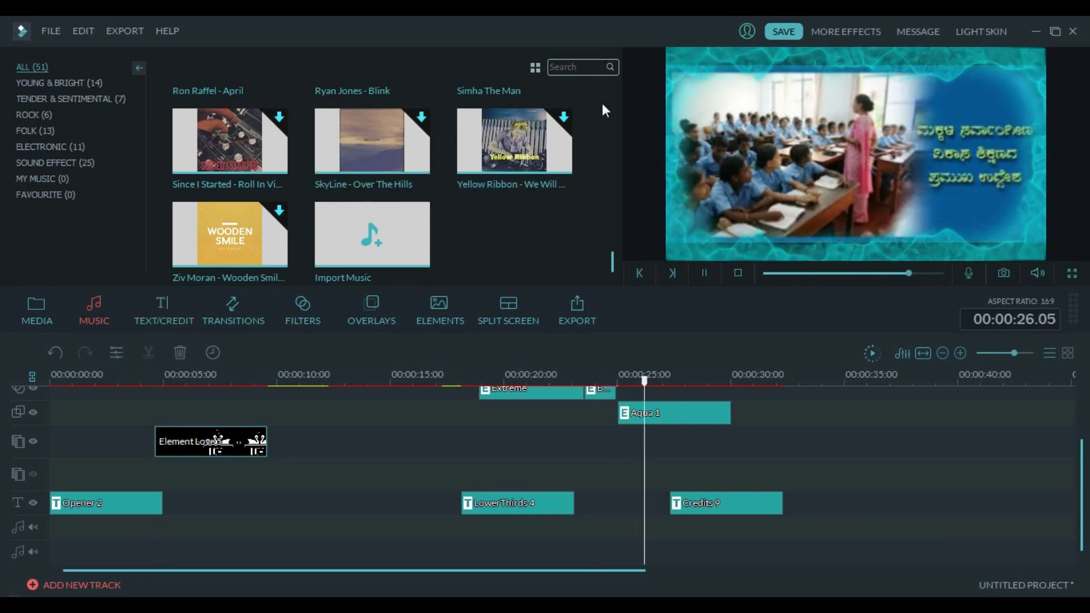
- Add the Drift - Drift music to the first audio track at the start of the timeline
drag(620, 252, 609, 107)
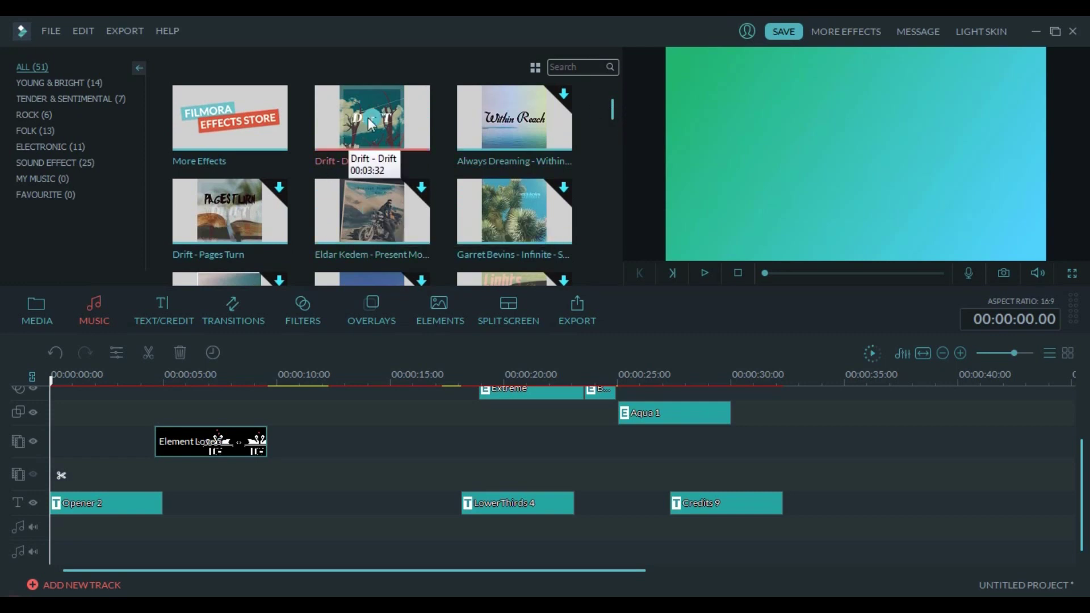
drag(372, 124, 131, 525)
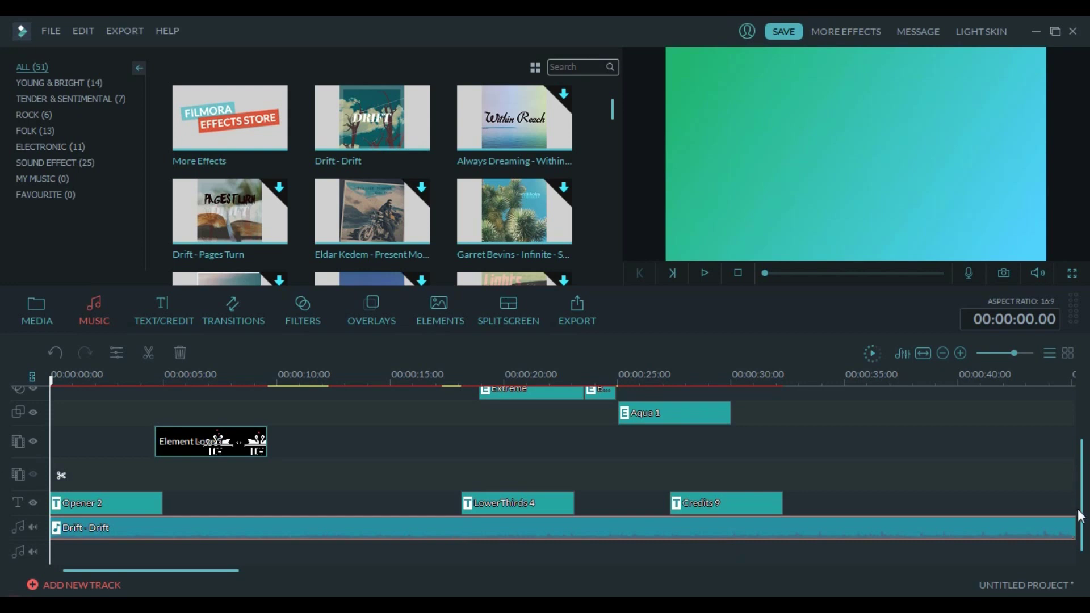
drag(1070, 527, 1058, 530)
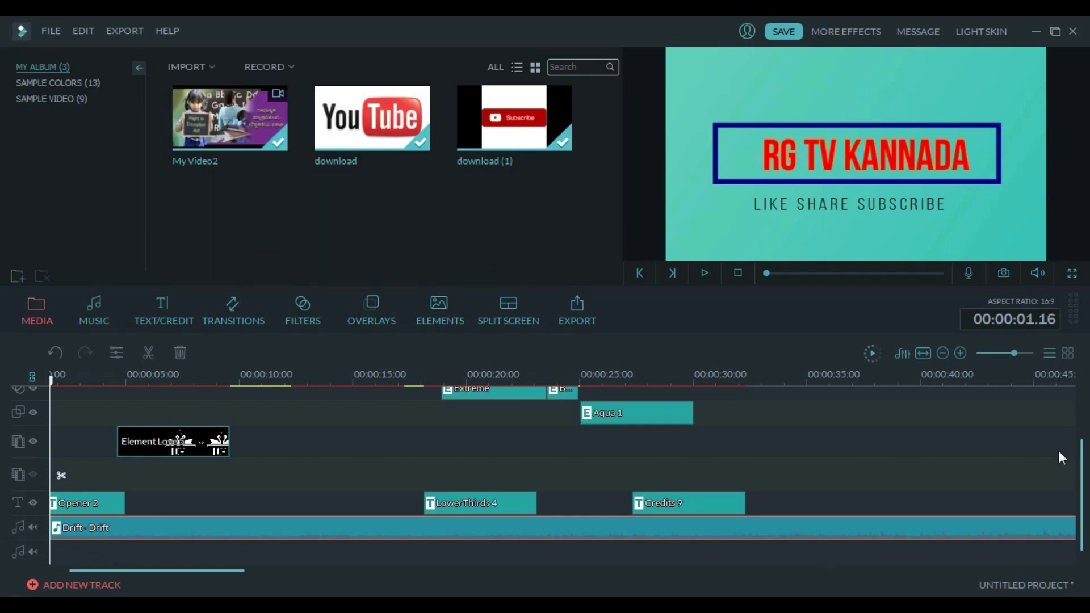
- Delete the Drift - Drift music clip from the timeline and play back the opening title briefly
drag(1084, 463, 1080, 403)
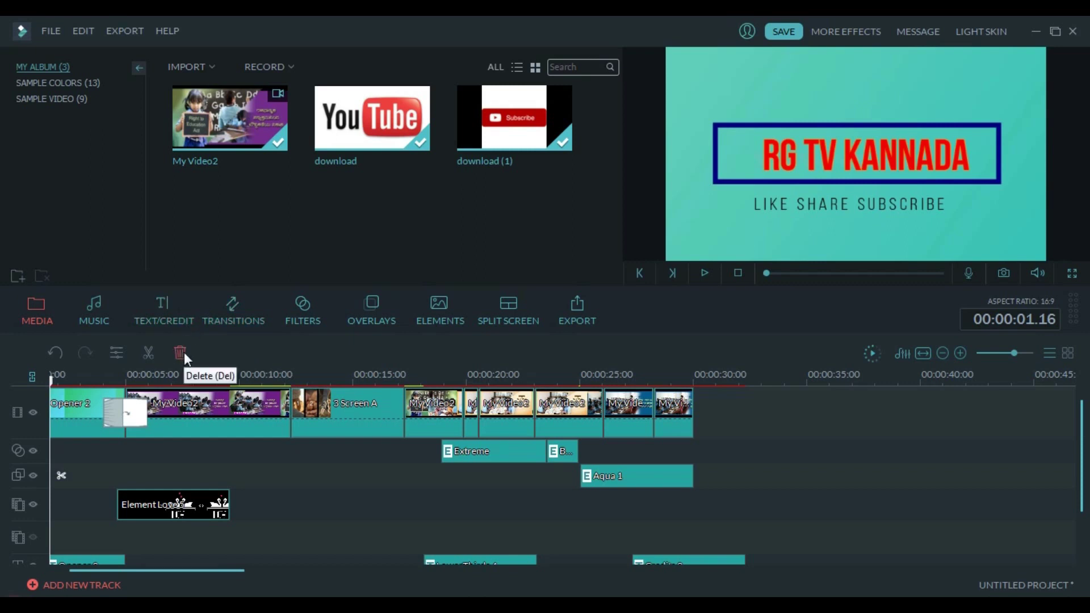
key(space)
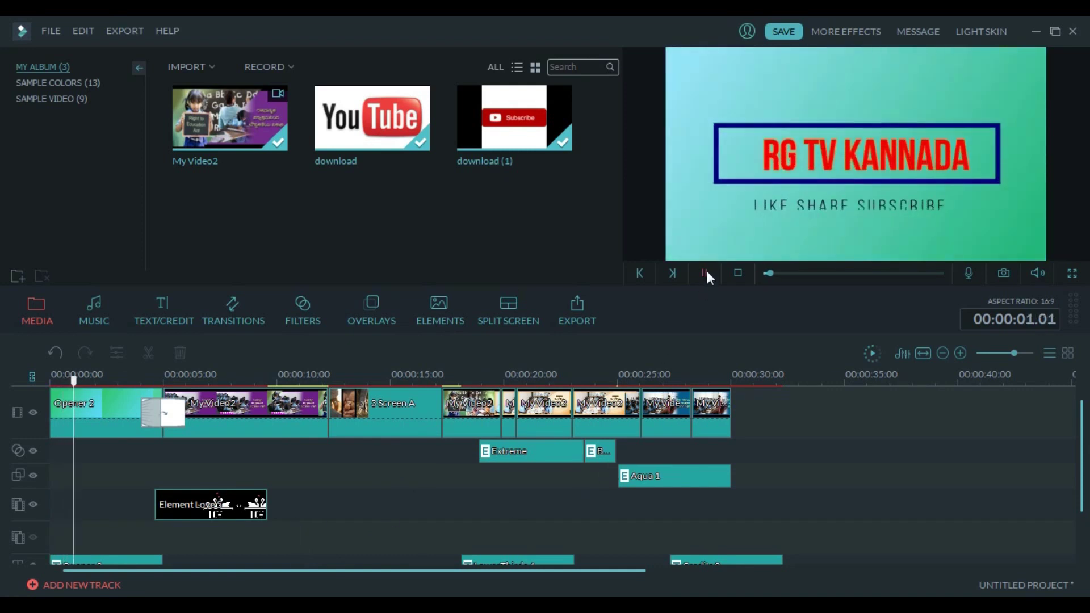
click(705, 272)
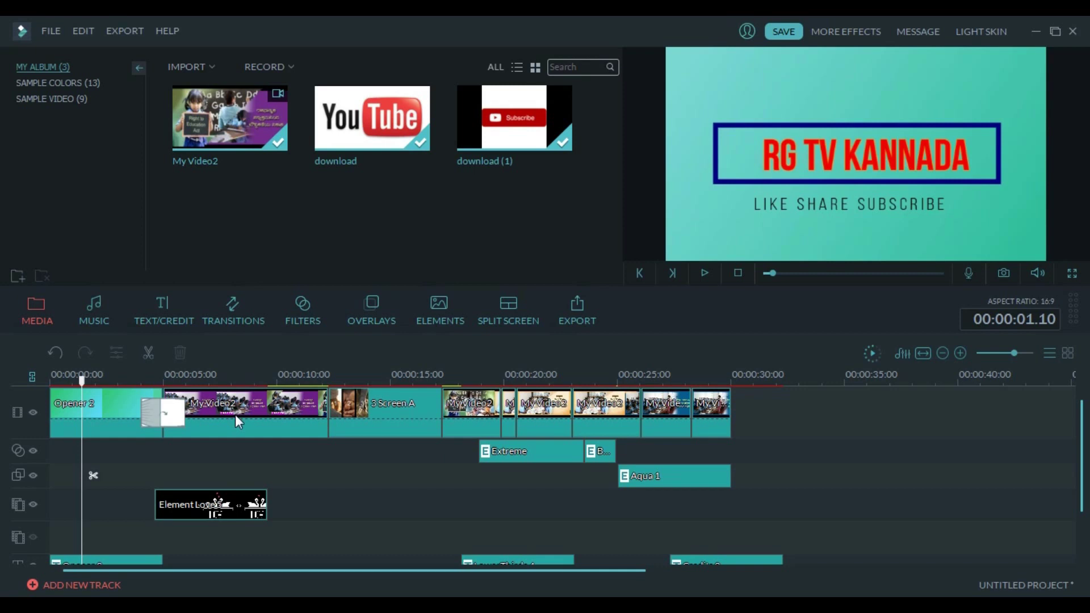
- Export the project as an AVI file named My Video to the Desktop at 1920 x 1080, dismissing the Windows color scheme prompt
click(582, 322)
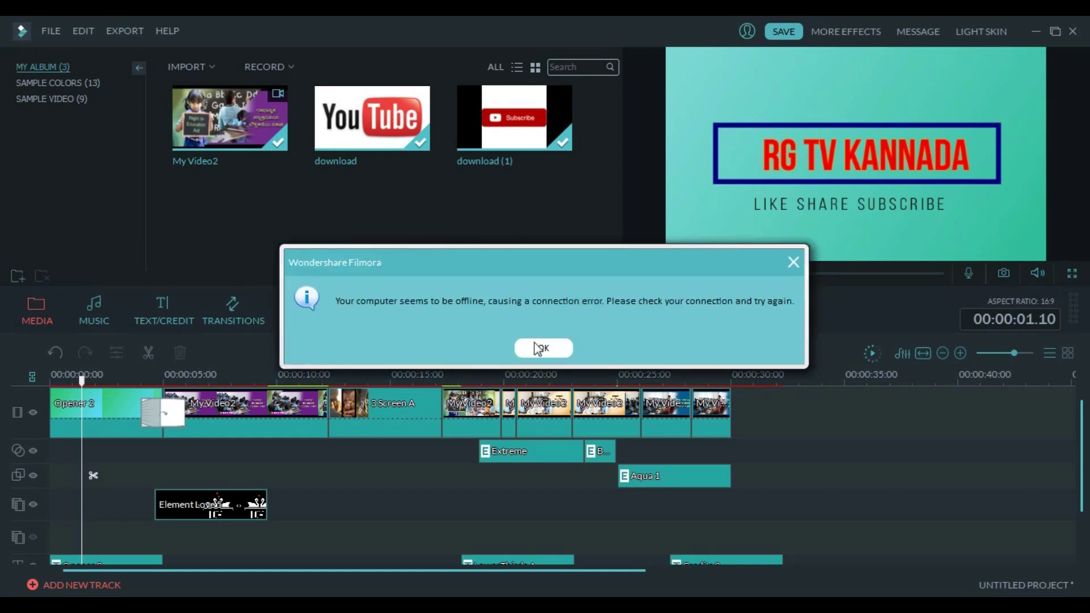
click(538, 348)
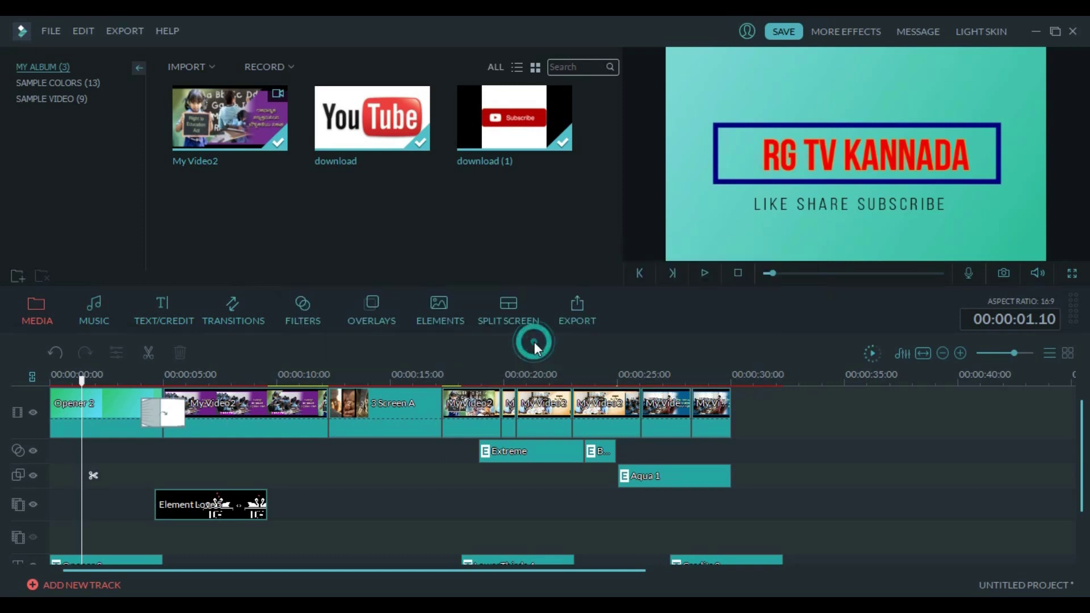
click(581, 316)
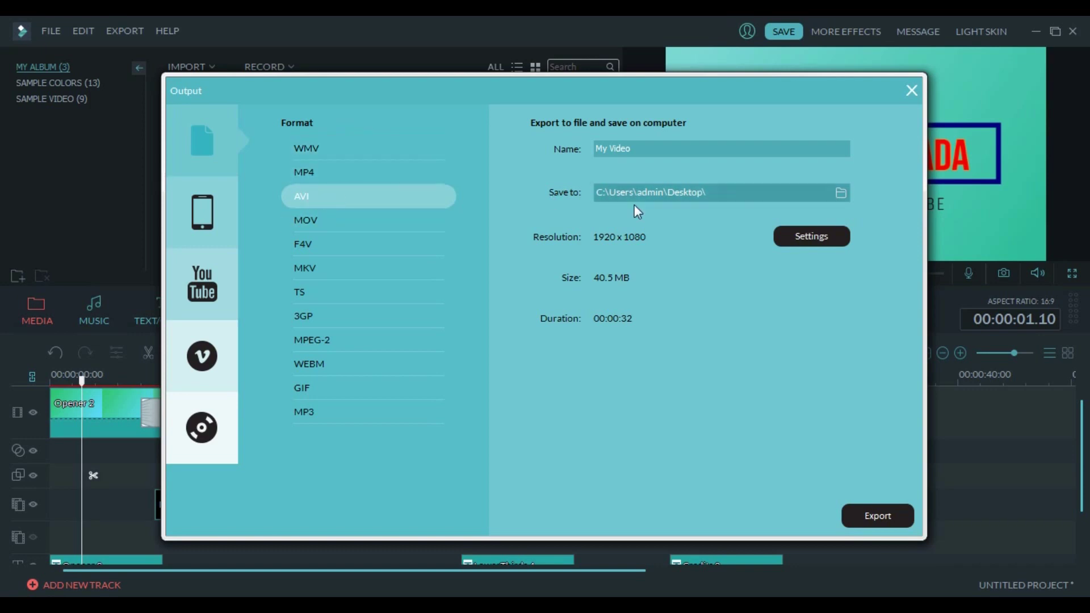
click(840, 194)
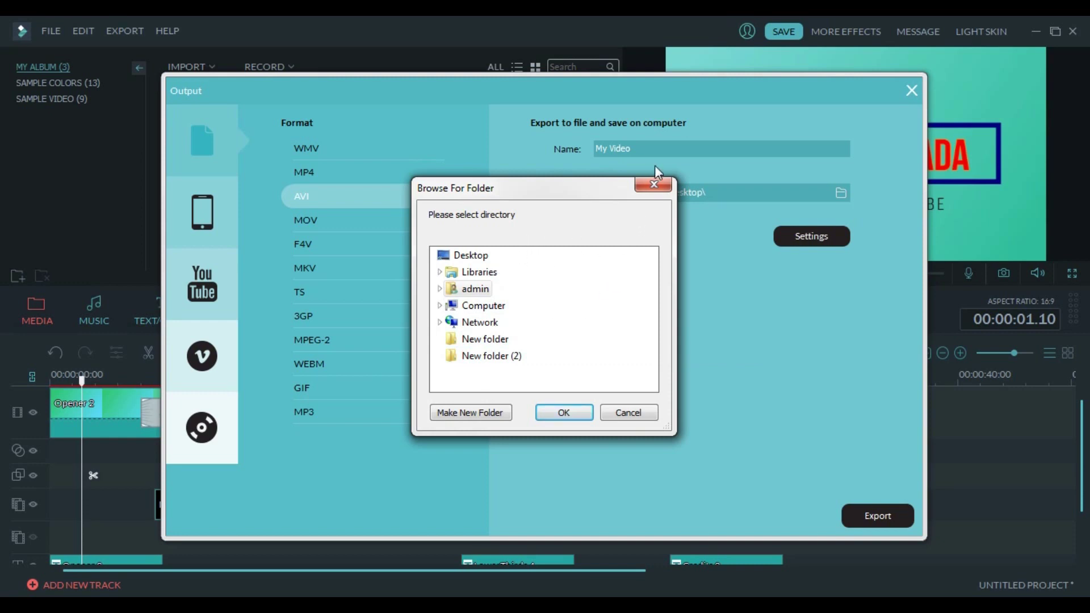
click(655, 184)
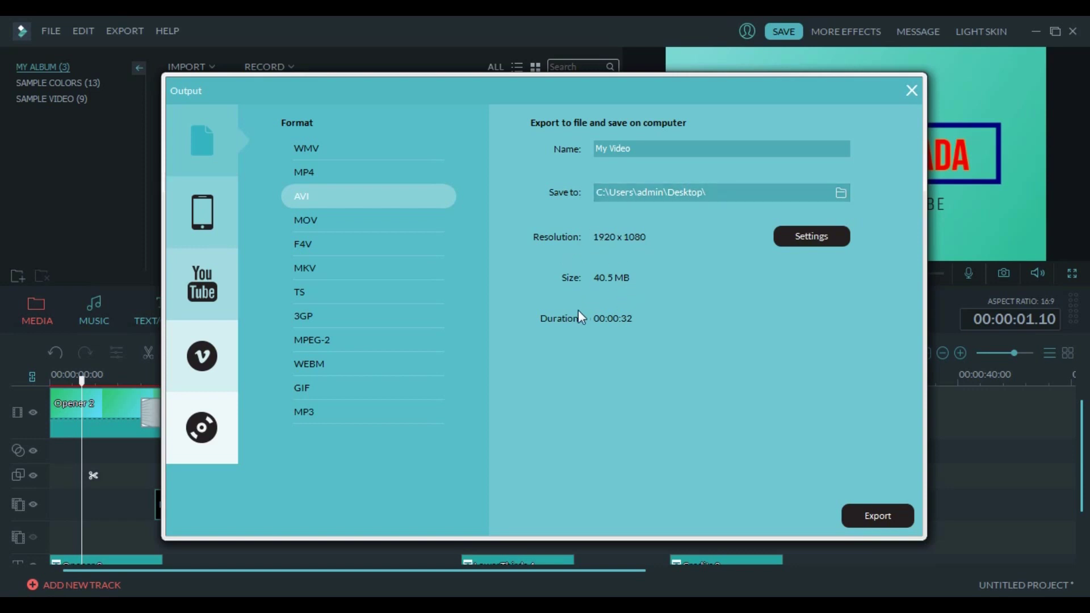
click(882, 518)
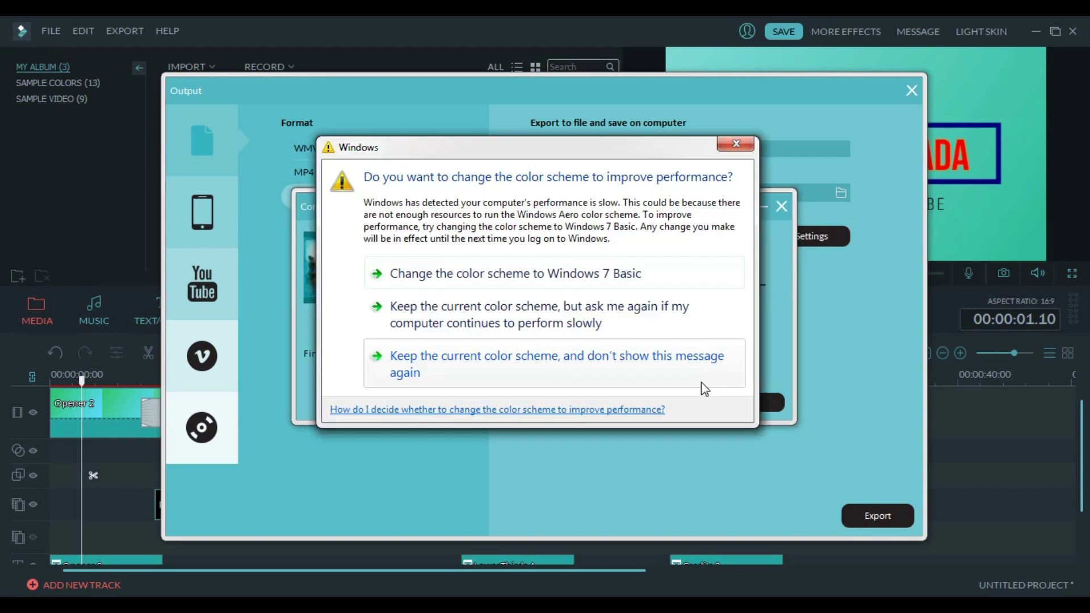
click(736, 144)
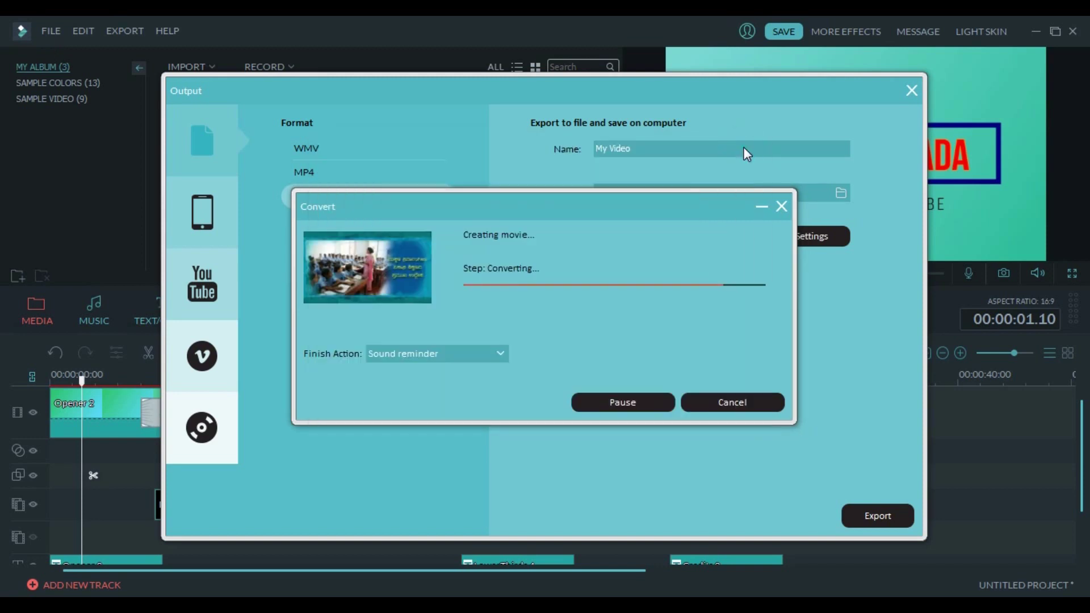